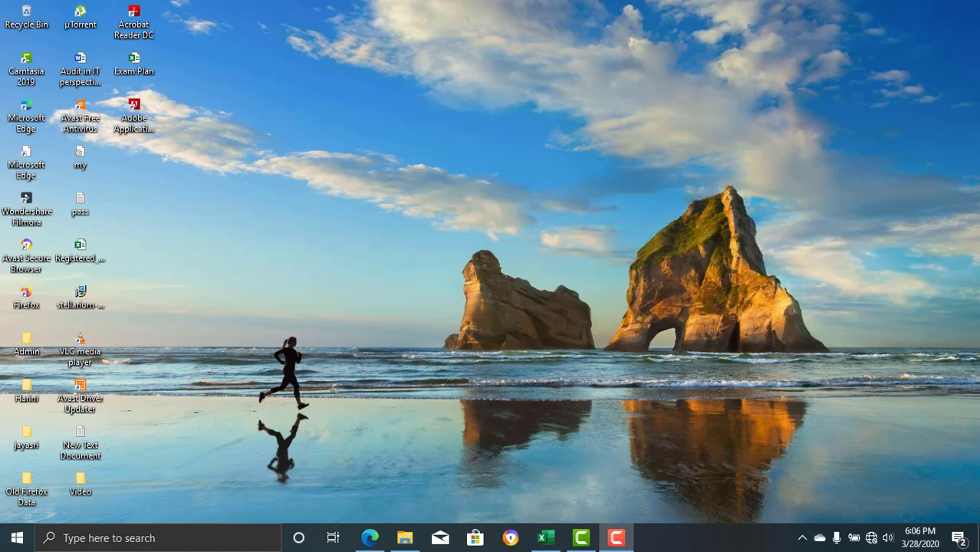
# Step: Bring up the Excel Tutorial1 workbook and rename its COVID country data sheet to Sample
pyautogui.click(557, 542)
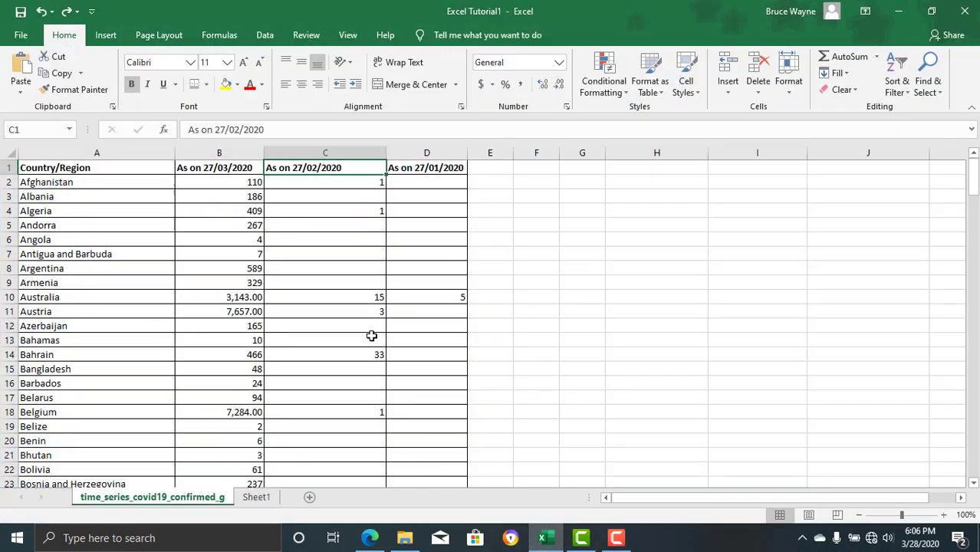
pyautogui.doubleClick(197, 497)
pyautogui.write('Sam')
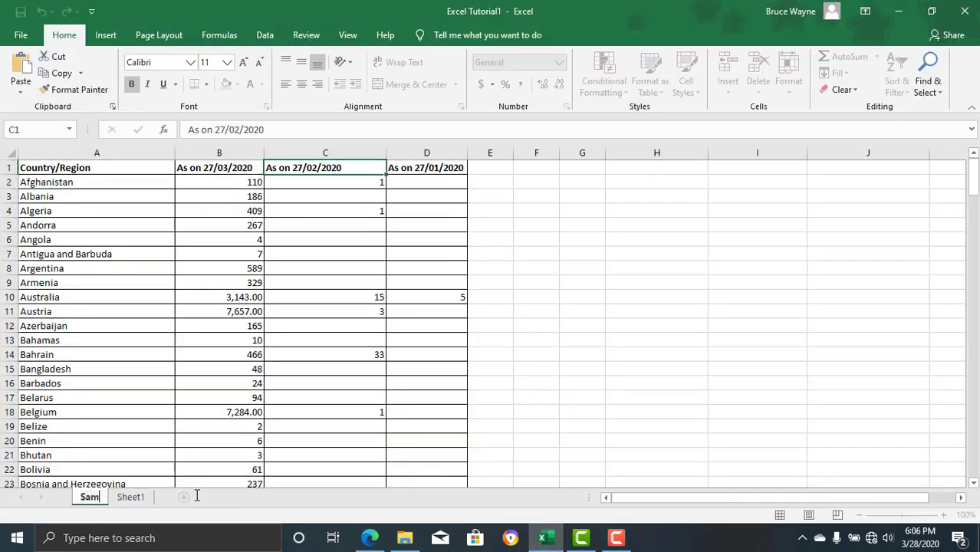
pyautogui.write('ple')
pyautogui.press('Return')
pyautogui.press('Return')
pyautogui.press('Up')
pyautogui.press('Left')
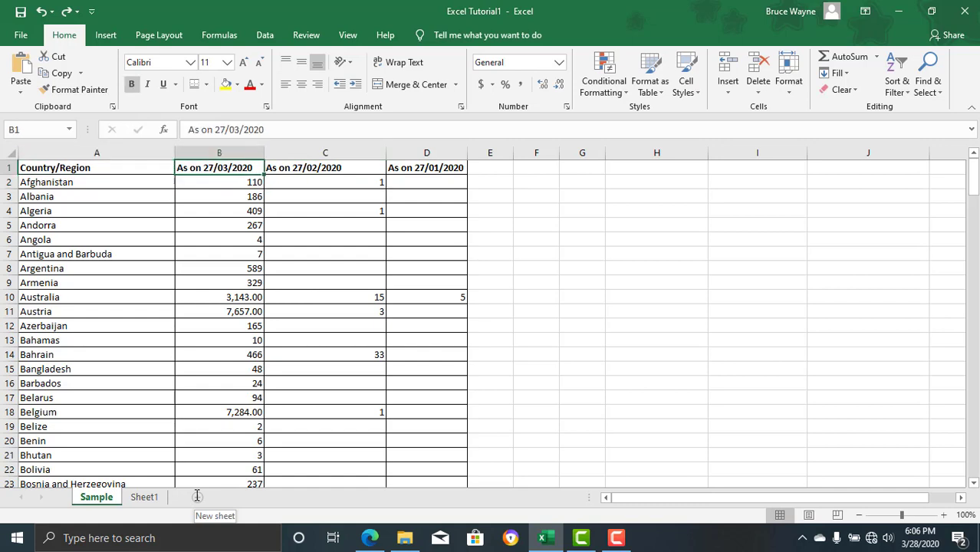
pyautogui.press('Right')
pyautogui.press('Right')
pyautogui.press('Right')
pyautogui.press('Left')
pyautogui.press('Left')
pyautogui.press('Left')
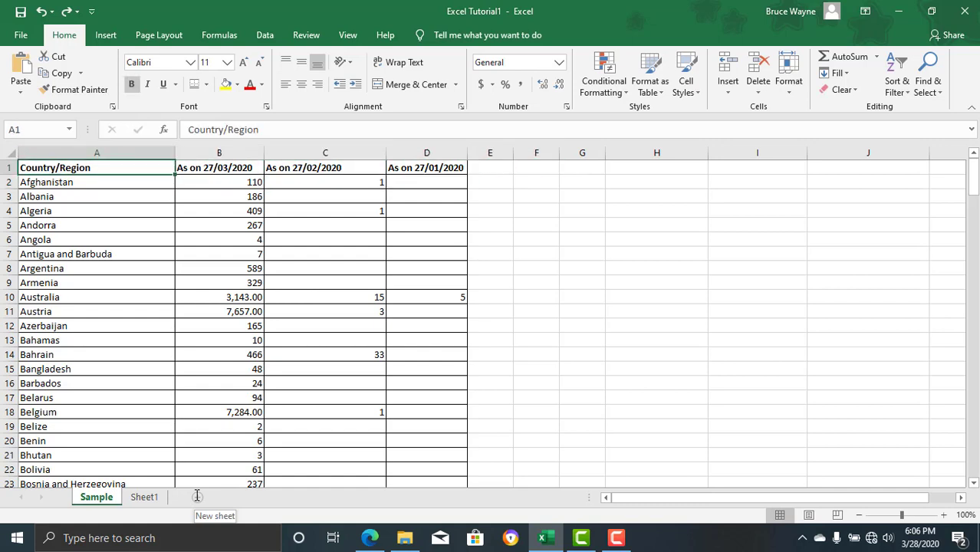
# Step: Review the SUM entry in Sheet1's shortcuts list
pyautogui.hotkey('ctrl', 'pagedown')
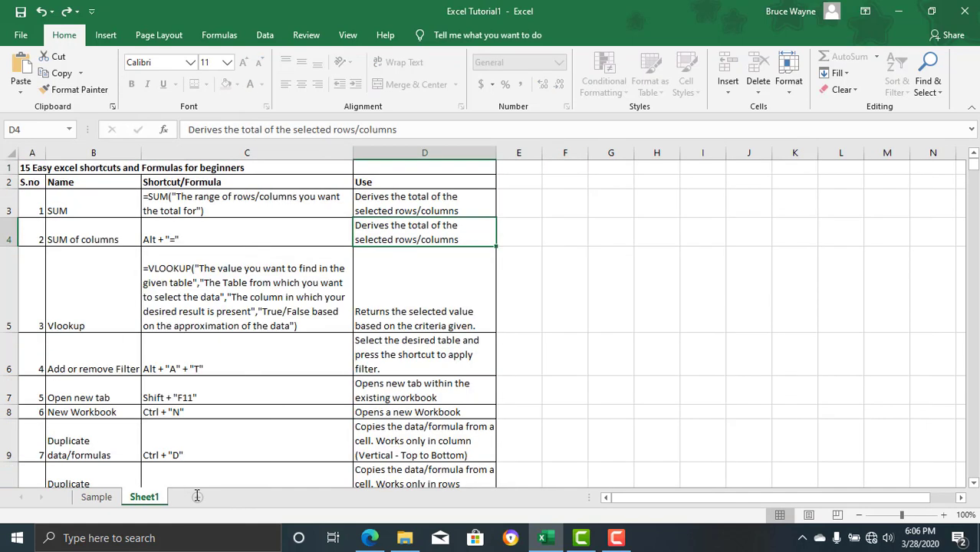
pyautogui.press('Up')
pyautogui.press('Left')
pyautogui.press('Left')
pyautogui.press('Left')
pyautogui.hotkey('shift', 'Right')
pyautogui.hotkey('shift', 'Right')
pyautogui.hotkey('shift', 'Right')
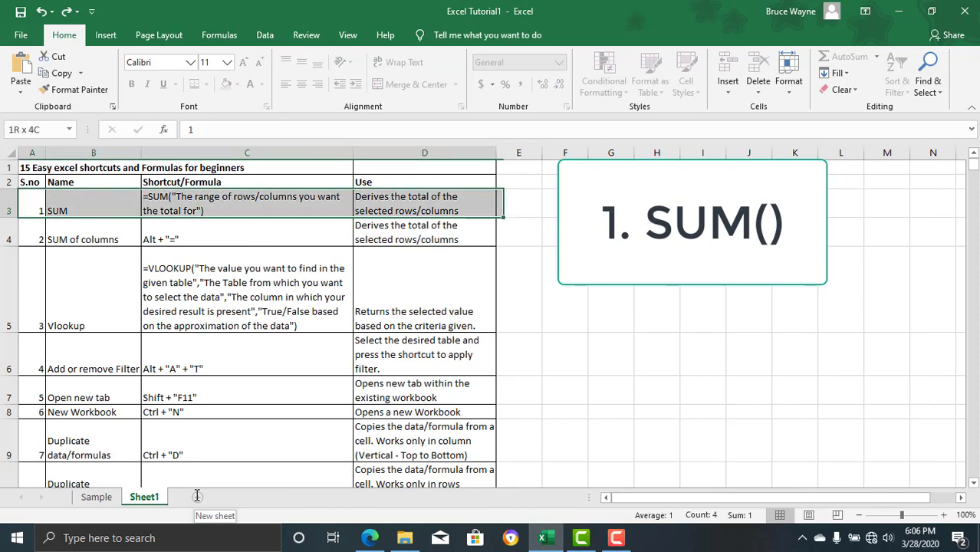
pyautogui.press('Right')
pyautogui.press('Left')
pyautogui.hotkey('shift', 'Right')
pyautogui.hotkey('shift', 'Right')
pyautogui.hotkey('shift', 'Right')
pyautogui.press('Left')
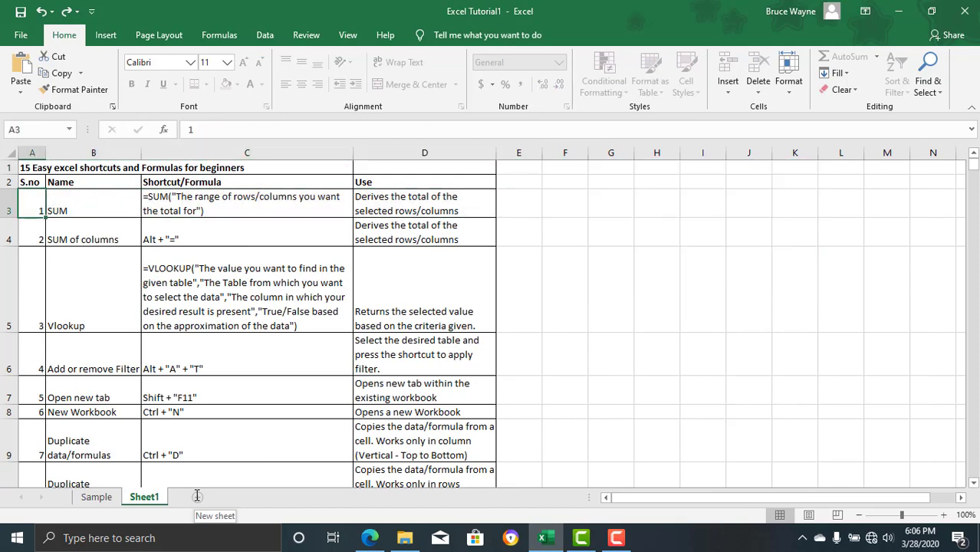
pyautogui.hotkey('ctrl', 'End')
# Step: Return to the Sample sheet and go to B178, below the 27/03/2020 figures
pyautogui.hotkey('ctrl', 'pageup')
pyautogui.press('Down')
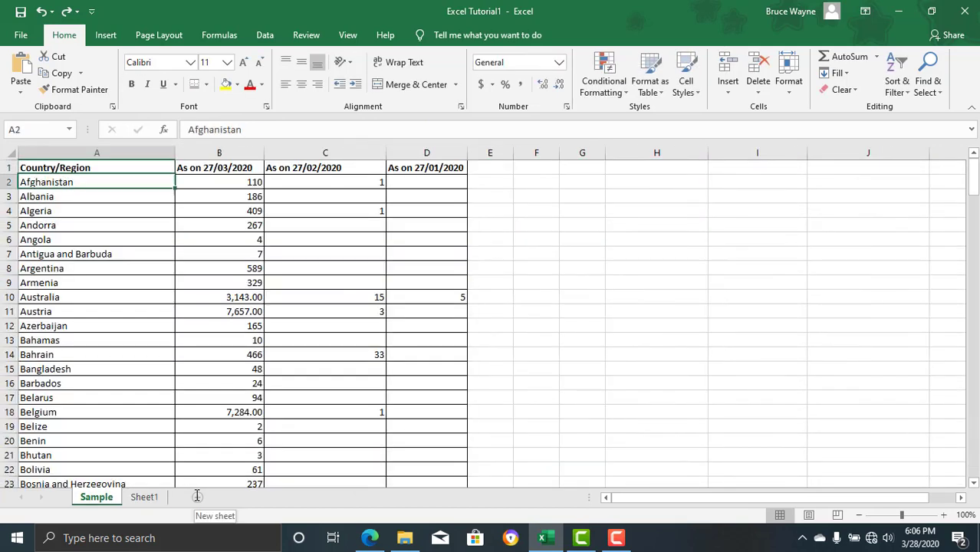
pyautogui.press('Down')
pyautogui.press('Down')
pyautogui.press('Down')
pyautogui.press('Down')
pyautogui.press('Down')
pyautogui.press('Down')
pyautogui.press('pagedown')
pyautogui.press('pagedown')
pyautogui.press('pagedown')
pyautogui.press('Down')
pyautogui.press('Down')
pyautogui.press('Down')
pyautogui.press('pagedown')
pyautogui.press('pagedown')
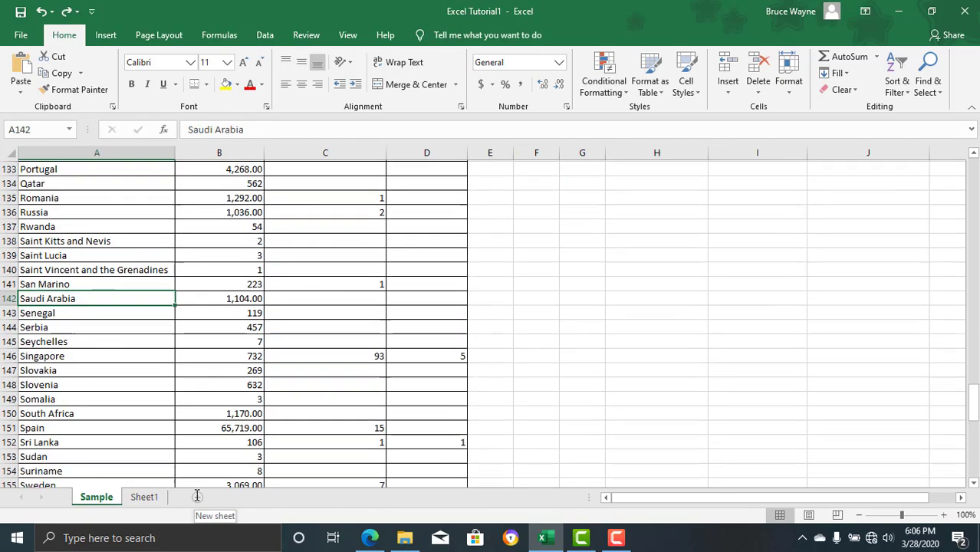
pyautogui.press('pagedown')
pyautogui.press('pagedown')
pyautogui.press('pagedown')
pyautogui.press('pageup')
pyautogui.press('pageup')
pyautogui.press('Down')
pyautogui.press('Down')
pyautogui.press('Down')
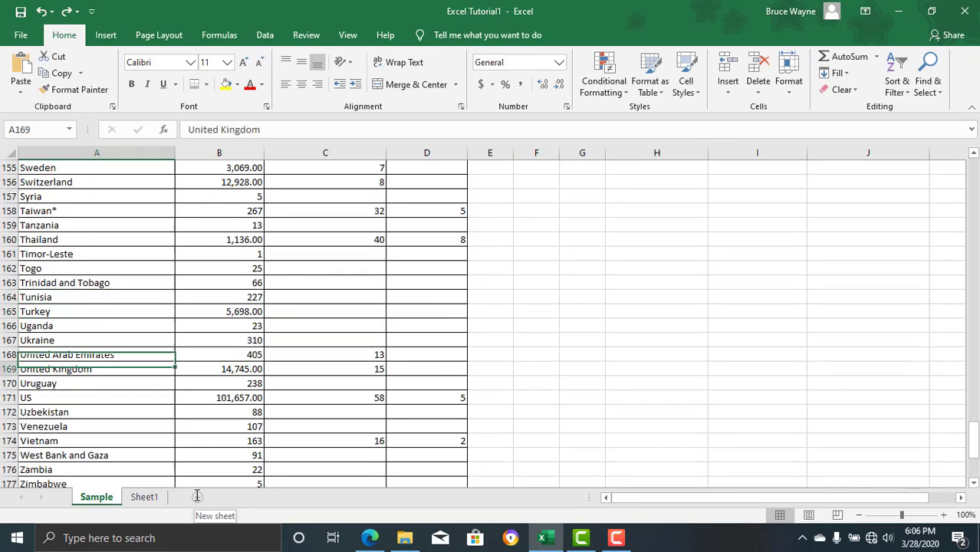
pyautogui.press('Down')
pyautogui.press('Down')
pyautogui.press('Down')
pyautogui.press('Down')
pyautogui.press('Down')
pyautogui.press('Right')
pyautogui.press('Up')
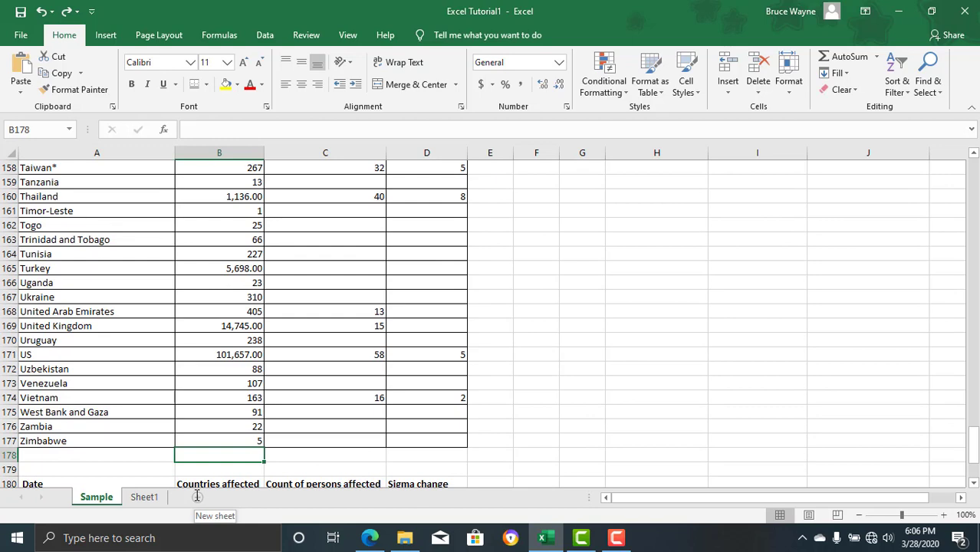
# Step: Enter =SUM(B2:B177) in B178 to total the column
pyautogui.write('=SUM(')
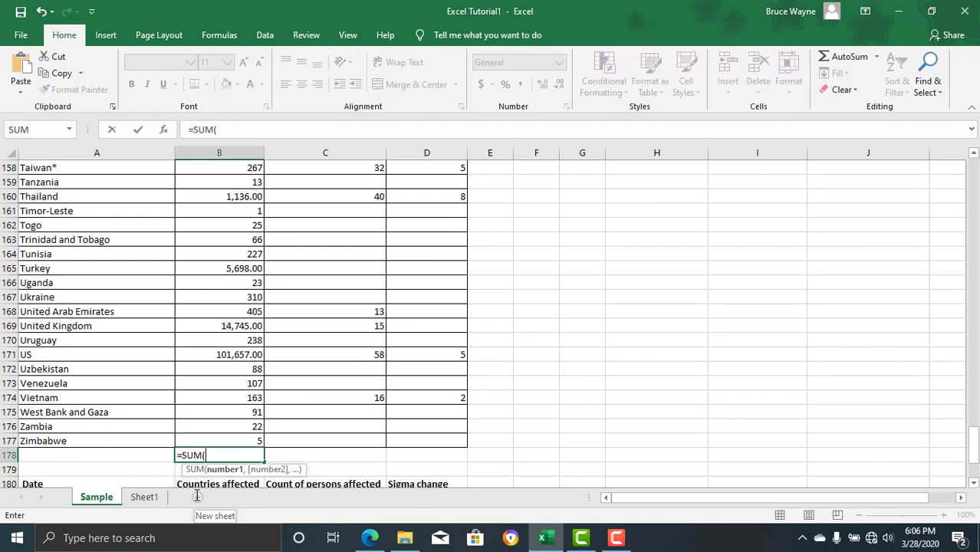
pyautogui.press('Up')
pyautogui.hotkey('ctrl', 'shift', 'Up')
pyautogui.hotkey('shift', 'Down')
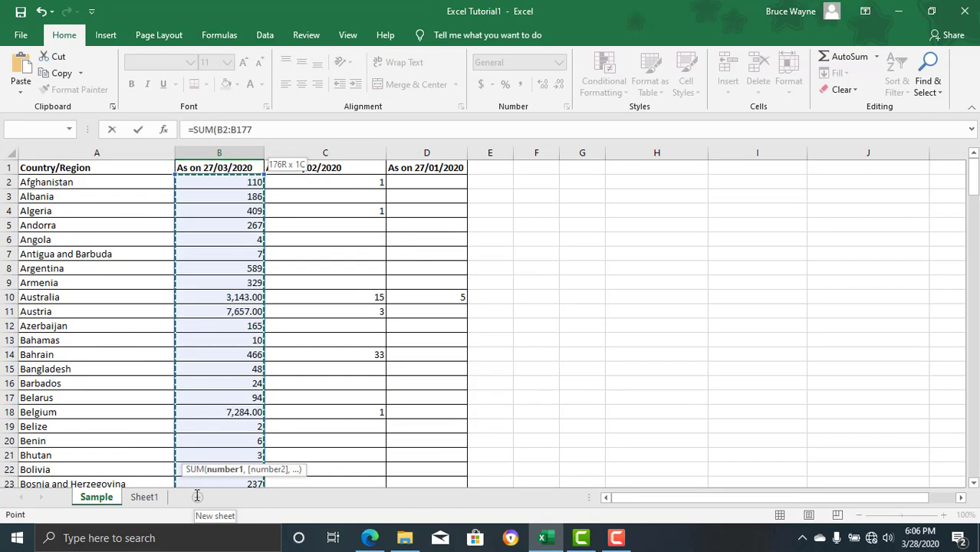
pyautogui.write(')')
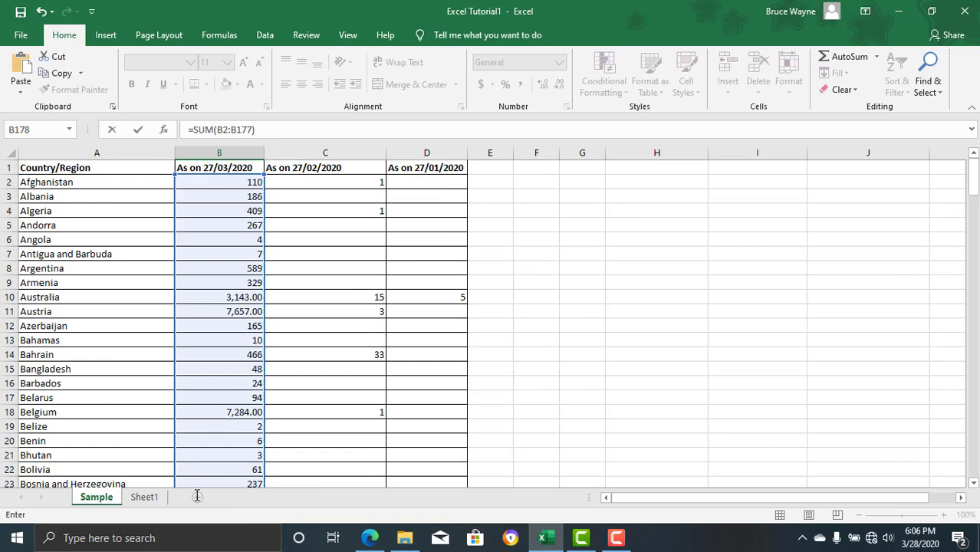
pyautogui.hotkey('ctrl', 'Return')
# Step: Give the 593,291.00 total Accounting format and bold, then recheck its formula
pyautogui.hotkey('alt', 'h')
pyautogui.press('k')
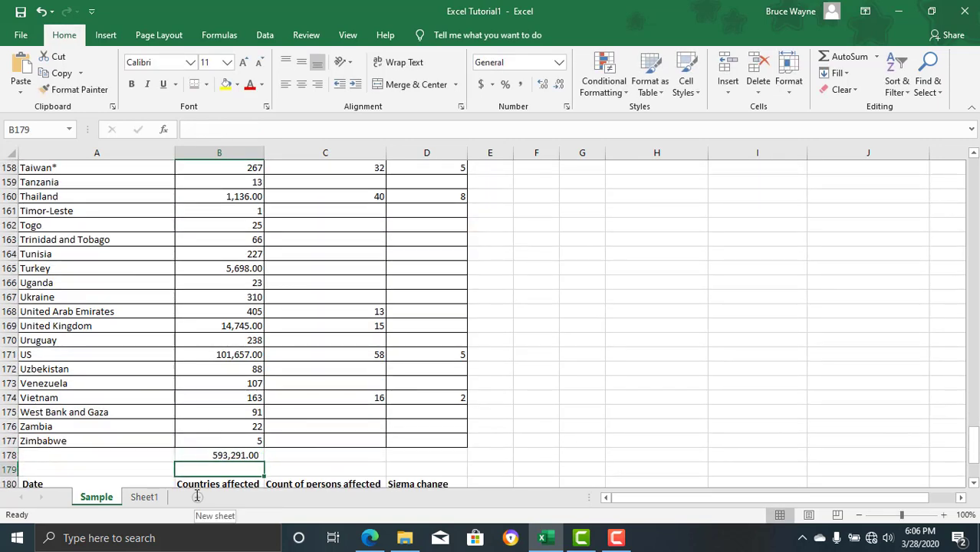
pyautogui.hotkey('ctrl', 'b')
pyautogui.press('Left')
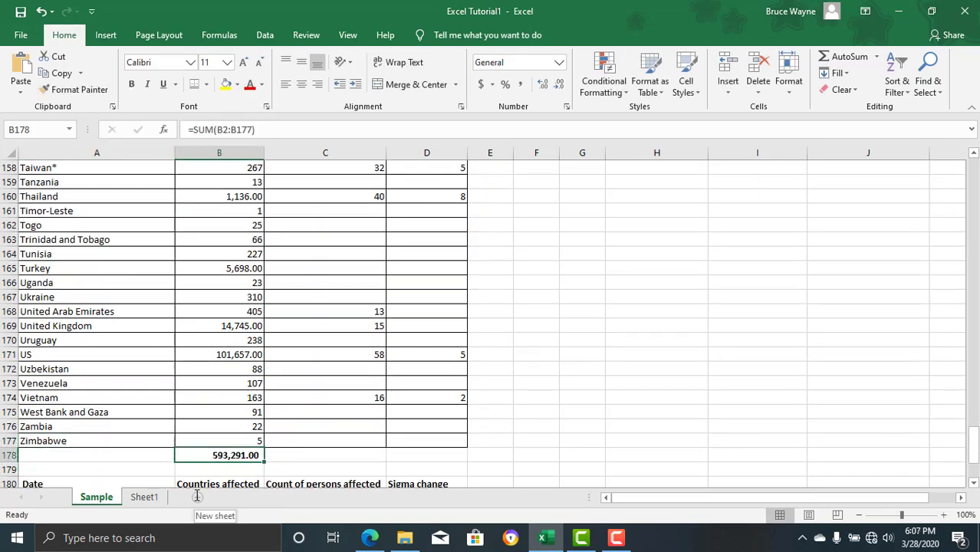
pyautogui.hotkey('shift', 'Right')
pyautogui.hotkey('shift', 'Right')
pyautogui.hotkey('shift', 'Left')
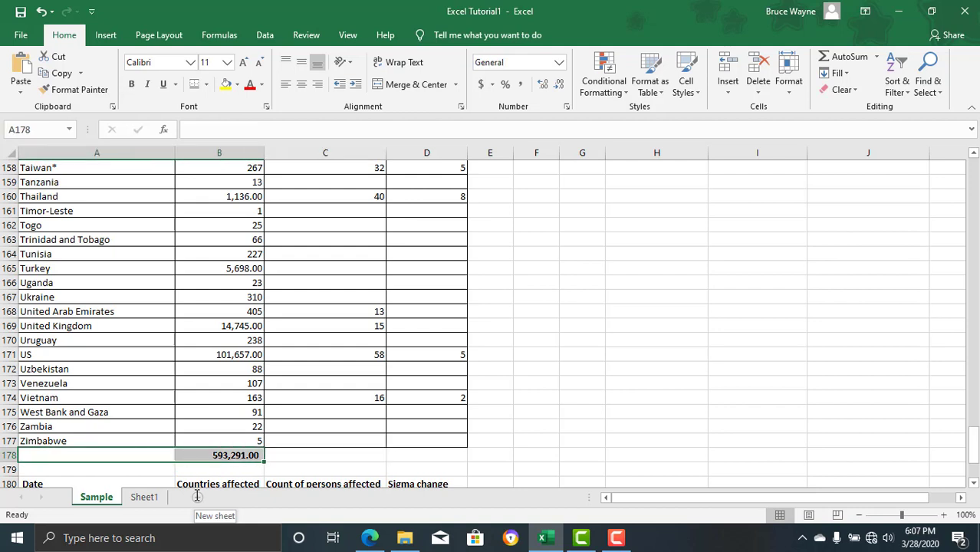
pyautogui.press('Right')
pyautogui.press('F2')
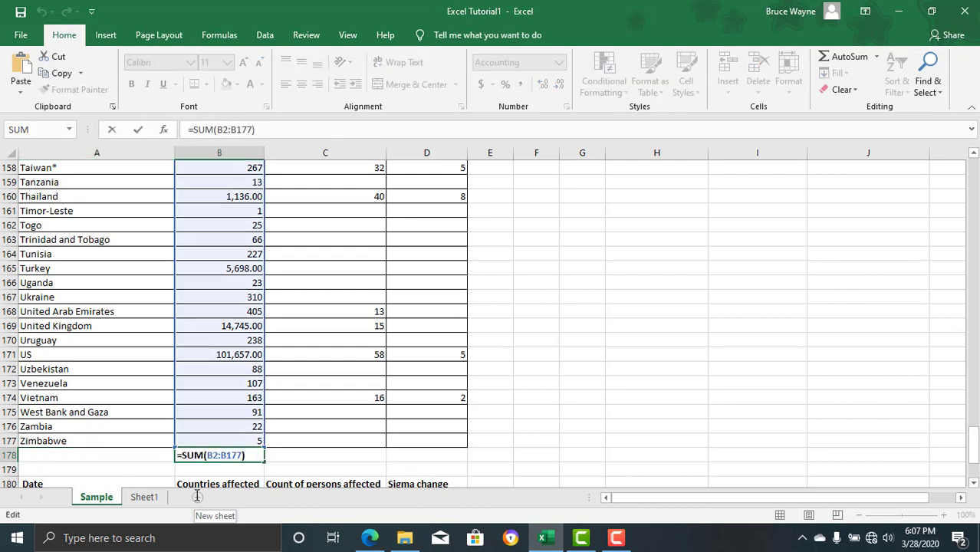
pyautogui.hotkey('ctrl', 'Return')
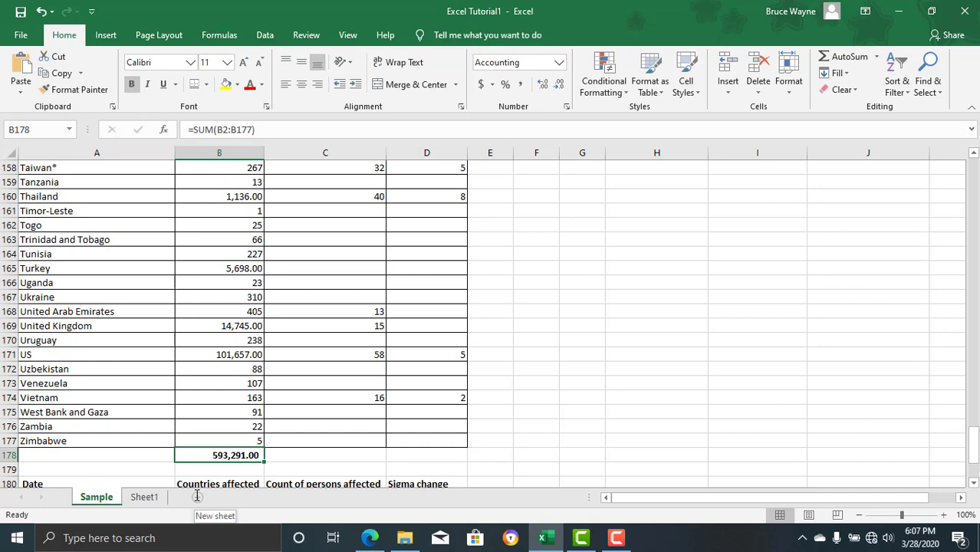
# Step: Locate the SUM of columns entry near the top of Sheet1
pyautogui.hotkey('ctrl', 'pagedown')
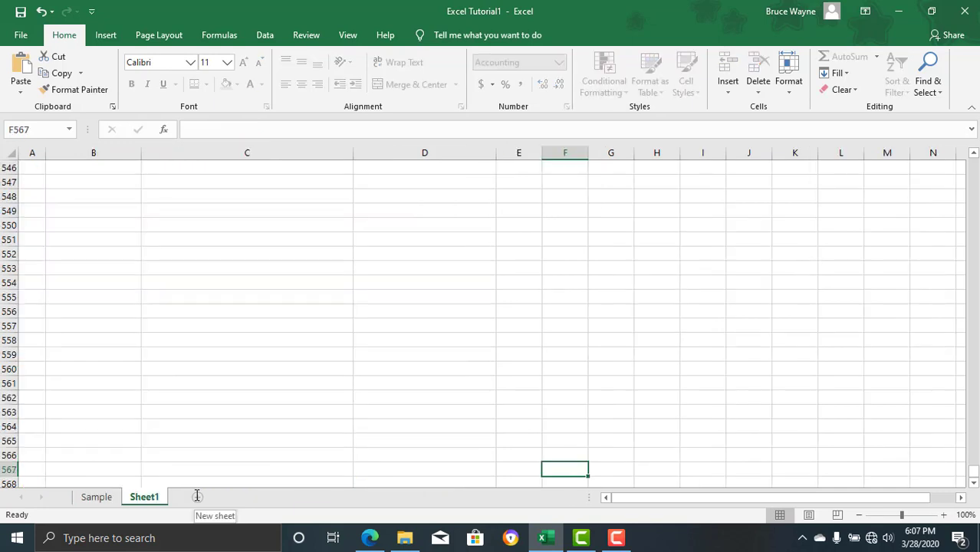
pyautogui.hotkey('ctrl', 'Home')
pyautogui.press('Down')
pyautogui.press('Down')
pyautogui.press('Down')
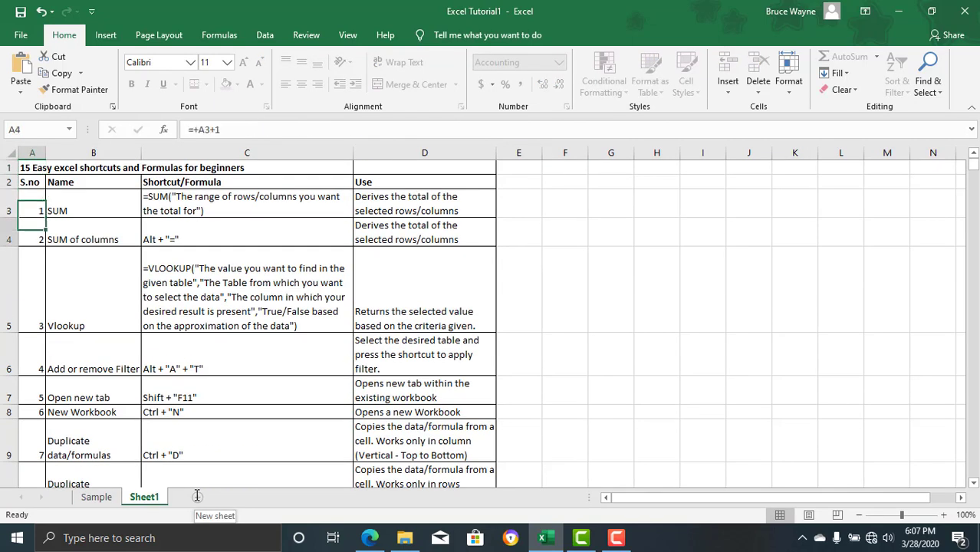
pyautogui.press('Right')
# Step: Try AutoSum on Sheet1, dismiss the protected-sheet warnings, and select the SUM of columns row
pyautogui.press('Right')
pyautogui.press('Left')
pyautogui.hotkey('alt', '=')
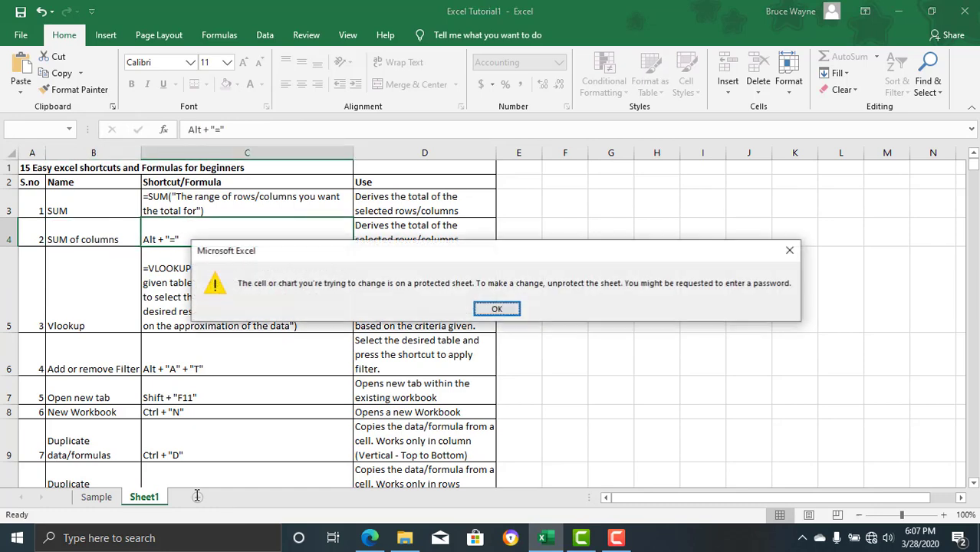
pyautogui.press('Return')
pyautogui.press('Left')
pyautogui.hotkey('alt', '=')
pyautogui.press('Return')
pyautogui.press('Right')
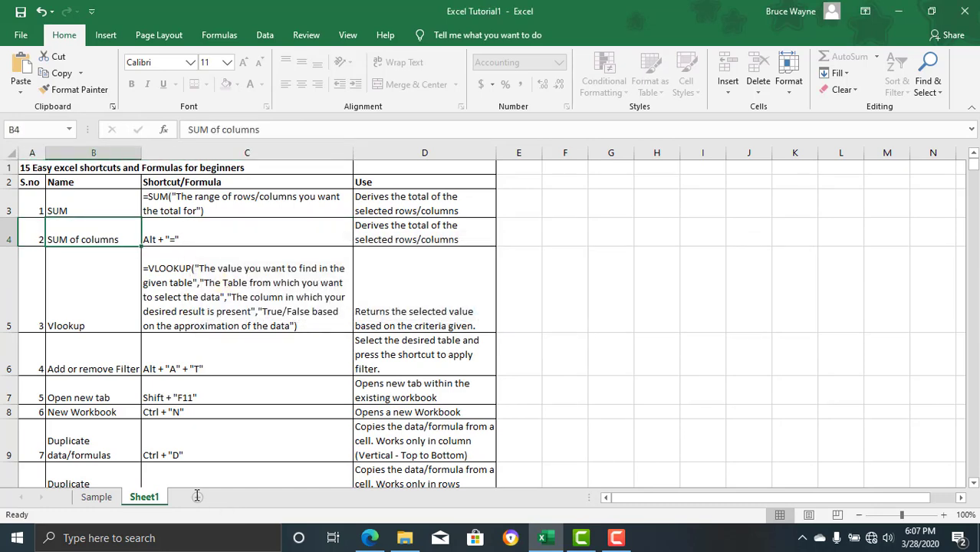
pyautogui.press('Right')
pyautogui.press('Right')
pyautogui.press('Right')
pyautogui.press('Home')
pyautogui.press('Right')
pyautogui.press('Right')
pyautogui.press('Right')
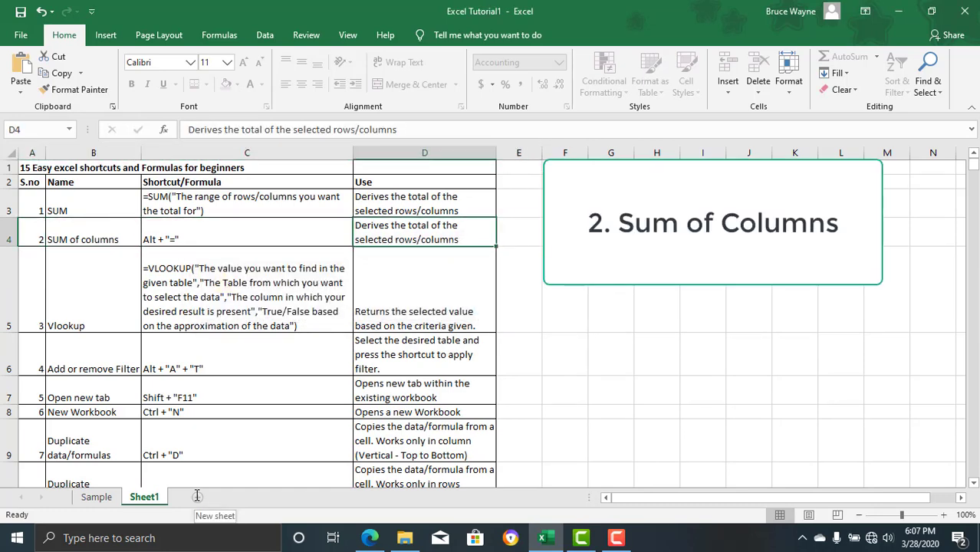
pyautogui.hotkey('shift', 'Left')
pyautogui.hotkey('shift', 'Left')
pyautogui.hotkey('shift', 'Left')
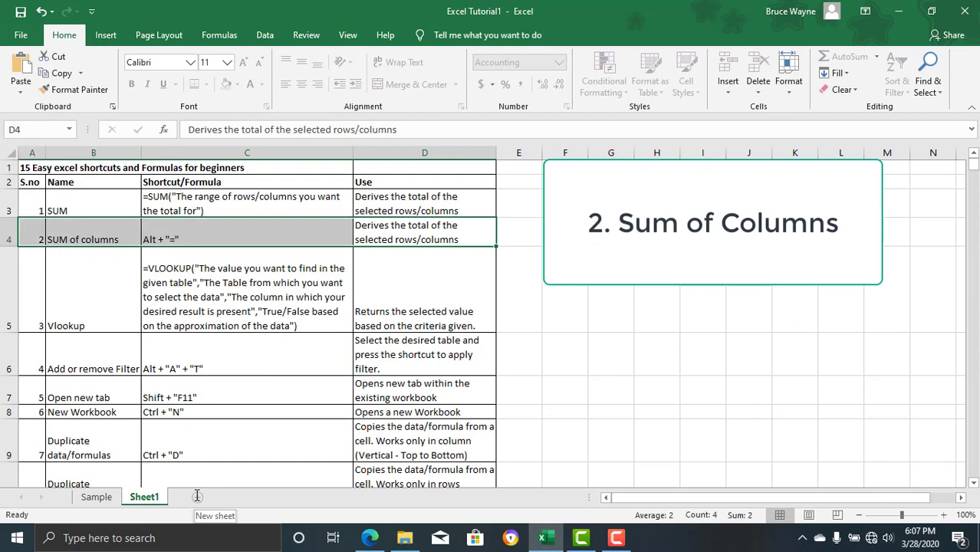
# Step: Insert an AutoSum total below the column B figures on the Sample sheet
pyautogui.hotkey('ctrl', 'pageup')
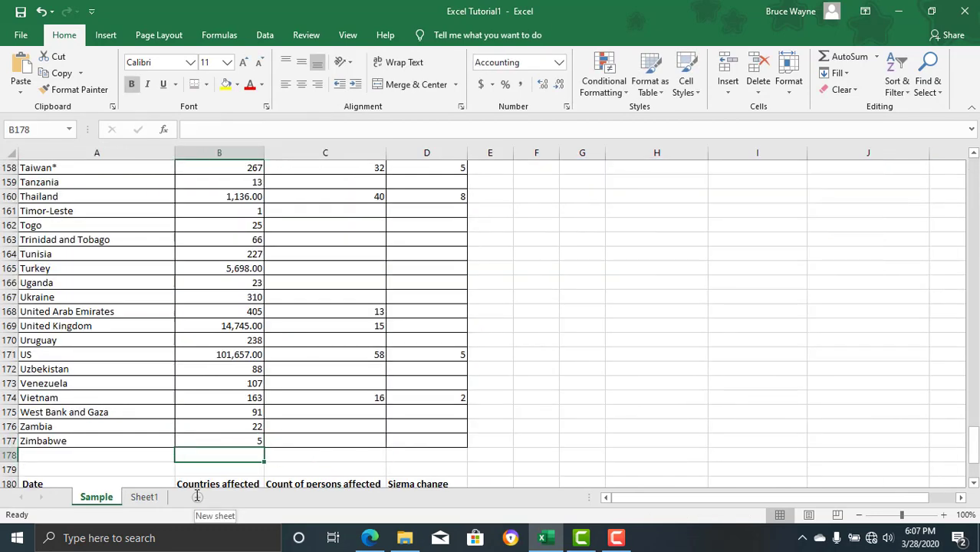
pyautogui.hotkey('alt', '=')
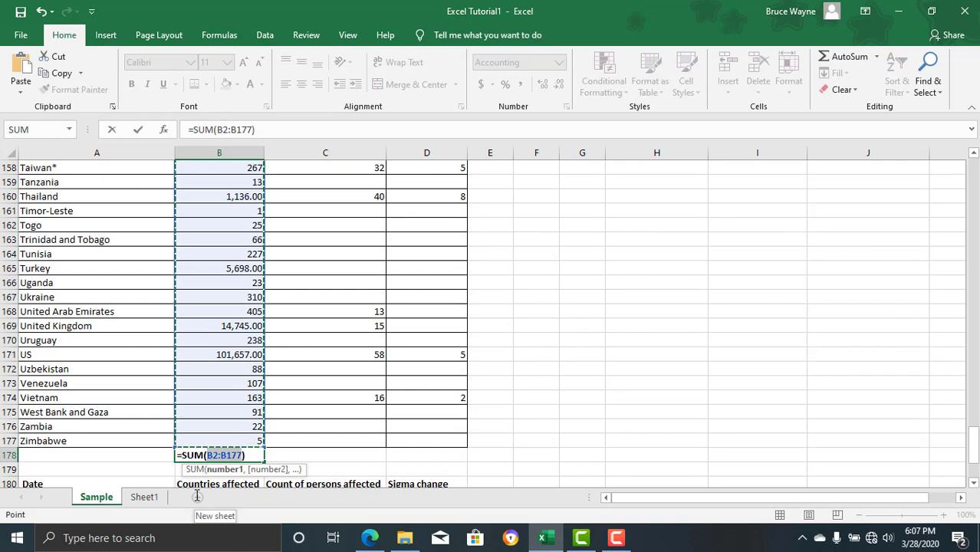
pyautogui.press('Return')
pyautogui.press('Up')
# Step: Add the note 'Same as the formula sum' beside the total in row 178
pyautogui.press('Right')
pyautogui.press('Right')
pyautogui.press('Right')
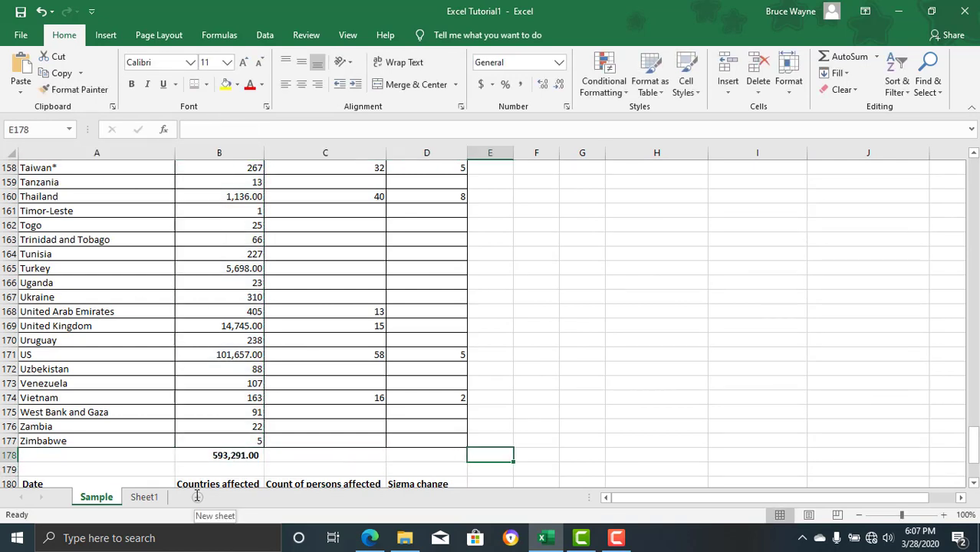
pyautogui.press('Right')
pyautogui.write('Same as the formu')
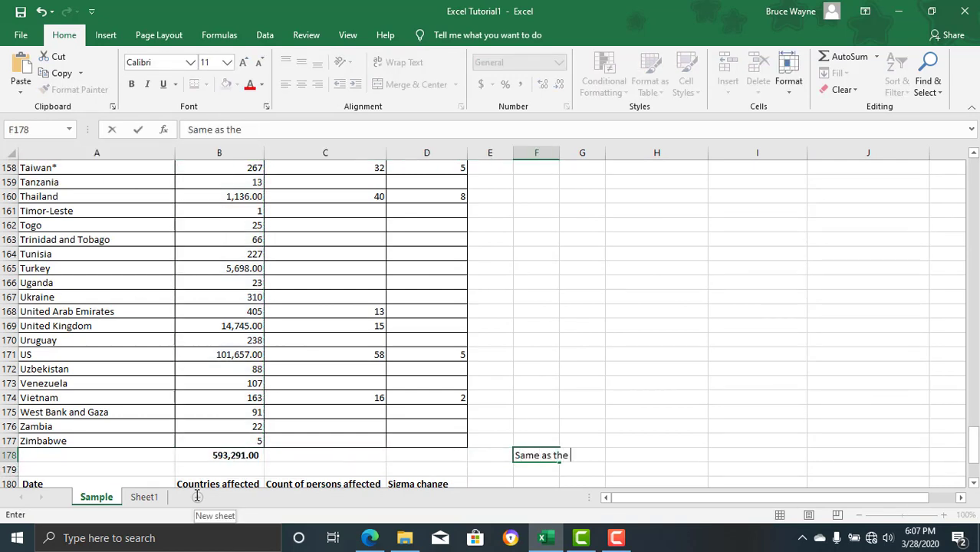
pyautogui.write('la')
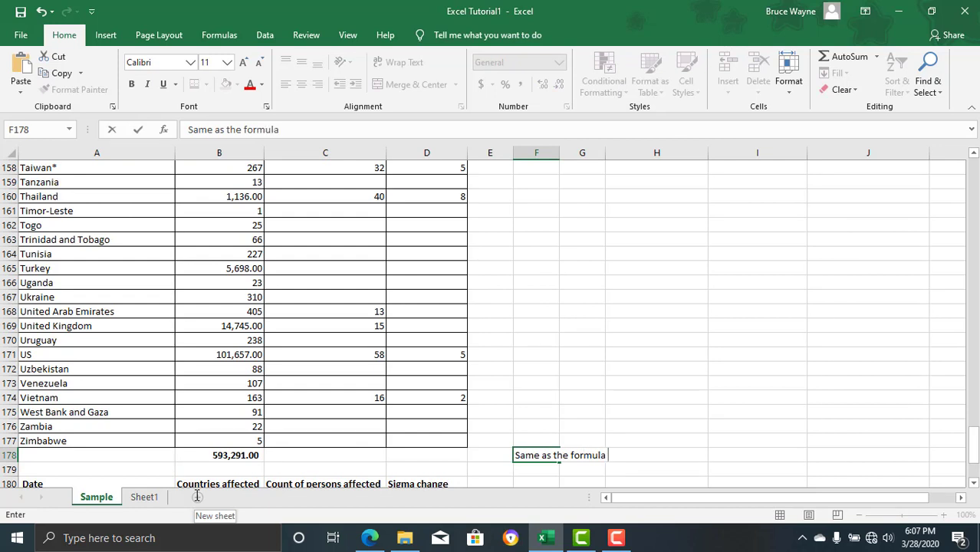
pyautogui.write(' sum')
pyautogui.press('Left')
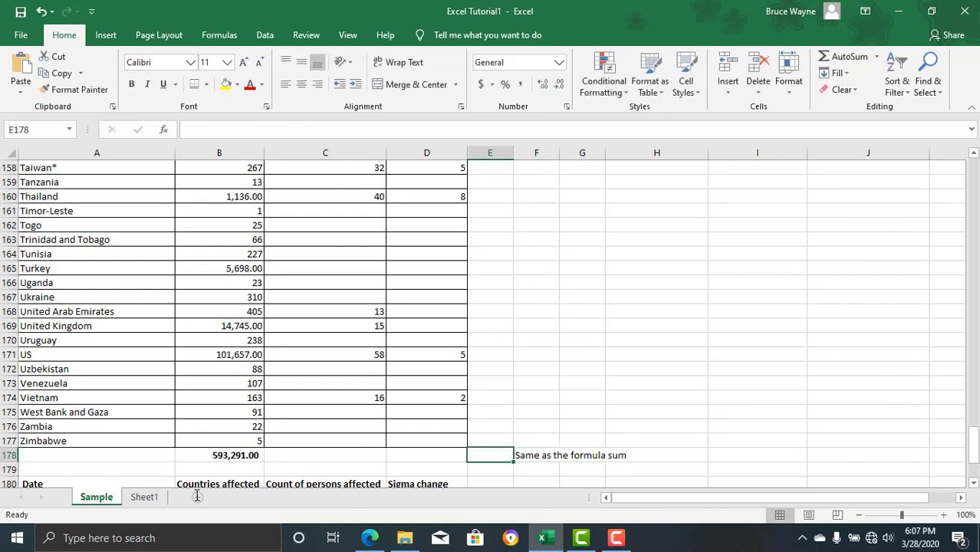
pyautogui.hotkey('shift', 'Right')
pyautogui.hotkey('shift', 'Right')
# Step: Clear the B178 total and return to Sheet1's shortcuts list
pyautogui.press('Left')
pyautogui.press('Left')
pyautogui.press('Left')
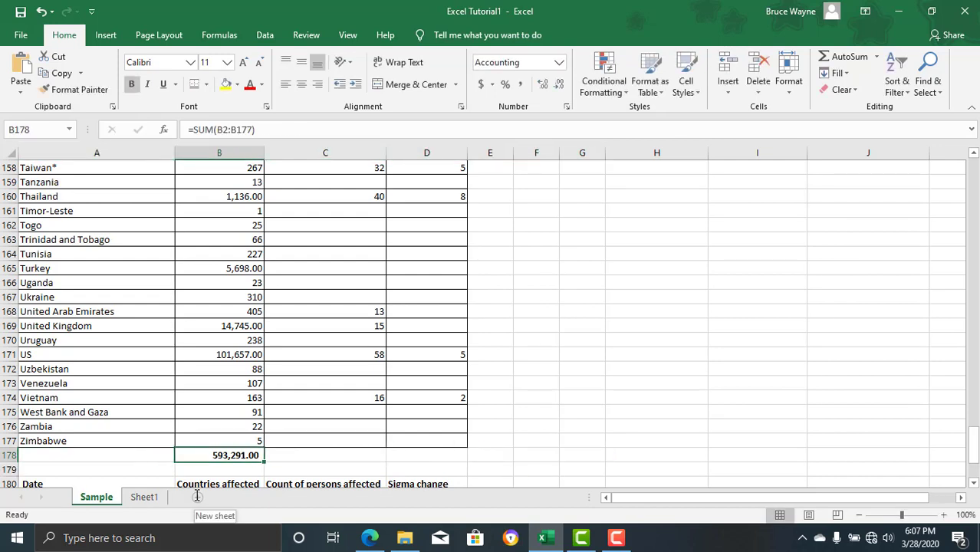
pyautogui.press('Delete')
pyautogui.hotkey('ctrl', 'pagedown')
# Step: Select the Vlookup entry row A5:D5 on Sheet1
pyautogui.press('Down')
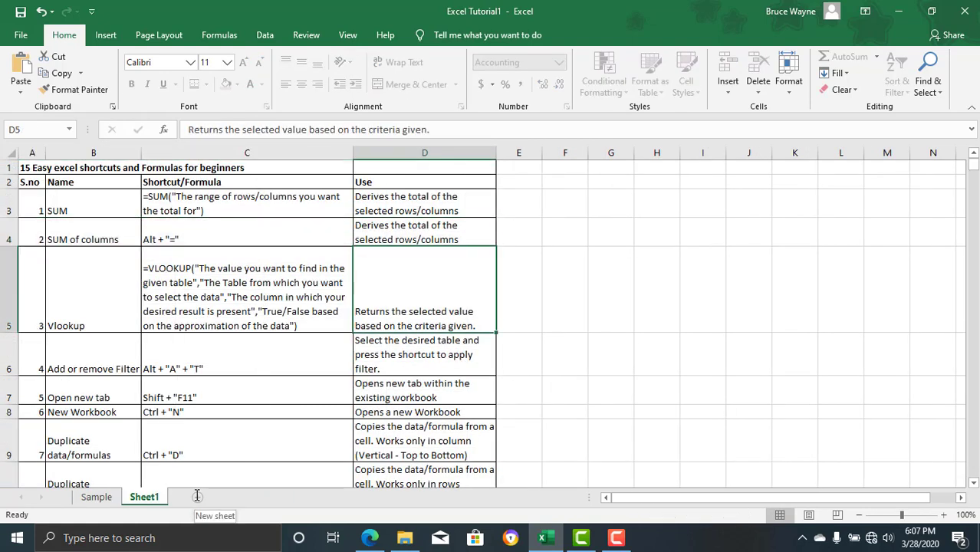
pyautogui.press('Left')
pyautogui.press('Left')
pyautogui.press('Right')
pyautogui.press('Left')
pyautogui.press('Left')
pyautogui.hotkey('shift', 'Right')
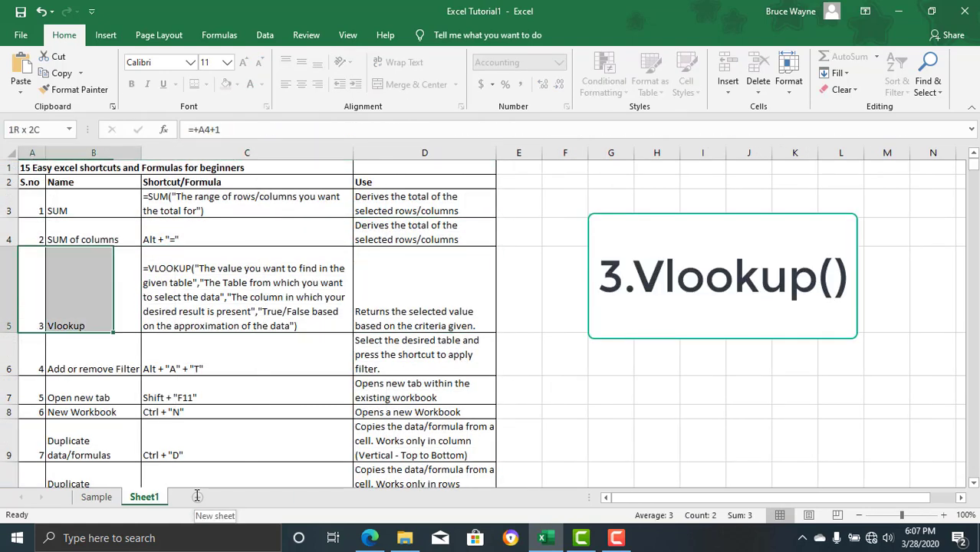
pyautogui.hotkey('shift', 'Right')
pyautogui.hotkey('shift', 'Right')
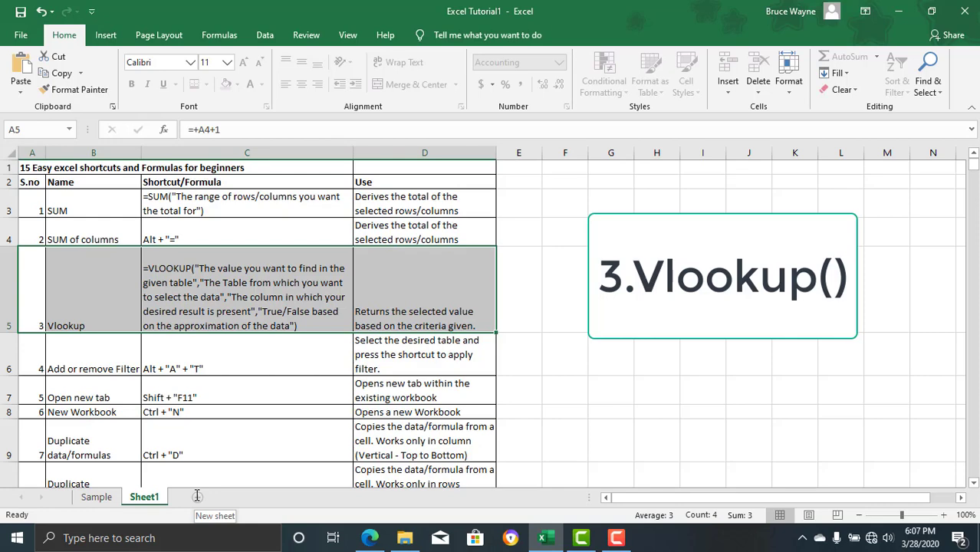
# Step: In F2 of the Sample sheet, start a VLOOKUP with lookup value "India"
pyautogui.hotkey('ctrl', 'pageup')
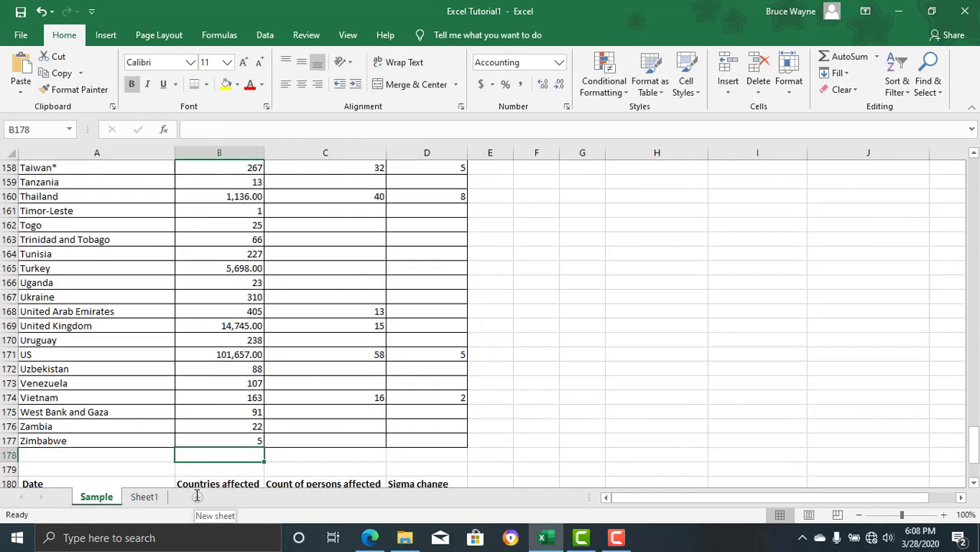
pyautogui.press('Down')
pyautogui.hotkey('ctrl', 'Up')
pyautogui.press('Right')
pyautogui.press('Right')
pyautogui.press('Right')
pyautogui.press('Down')
pyautogui.press('Right')
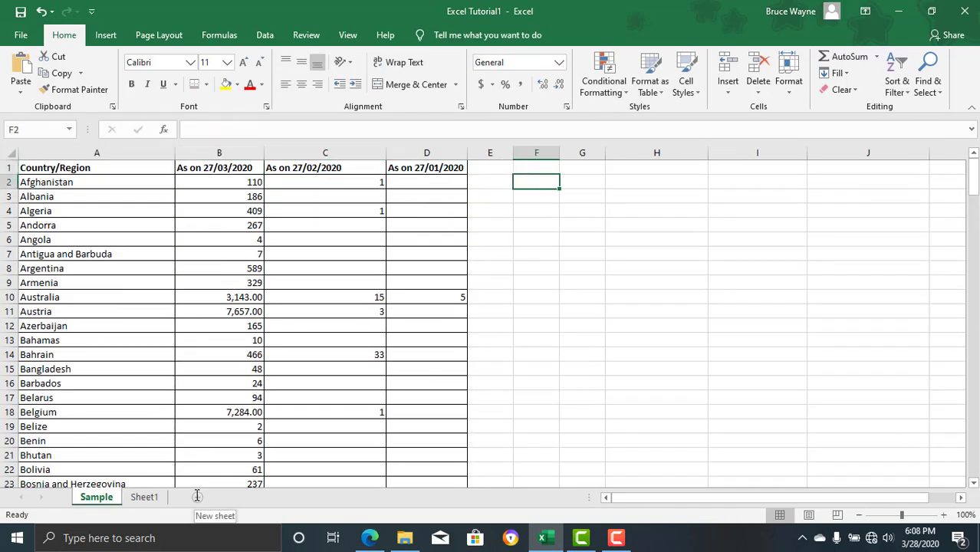
pyautogui.write('=vl')
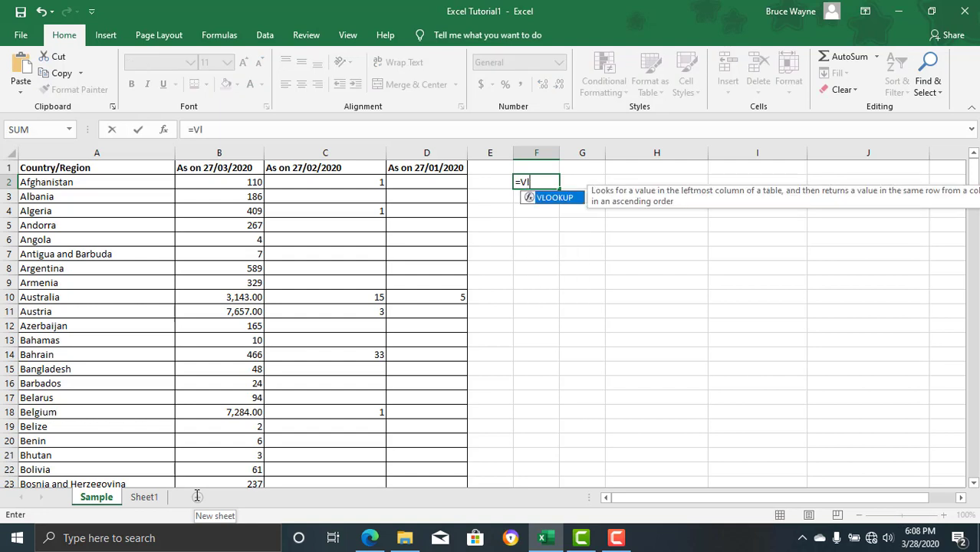
pyautogui.press('Tab')
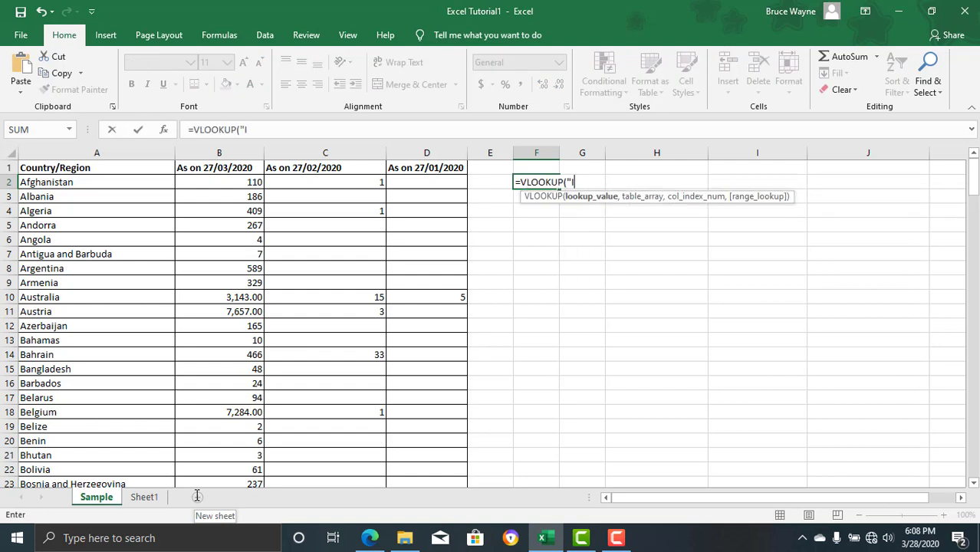
pyautogui.write('ndia"')
pyautogui.write(',')
# Step: Complete the VLOOKUP with range $A$1:$B$177, column 2 and TRUE
pyautogui.press('Up')
pyautogui.press('Left')
pyautogui.press('Left')
pyautogui.press('Left')
pyautogui.press('Left')
pyautogui.press('Left')
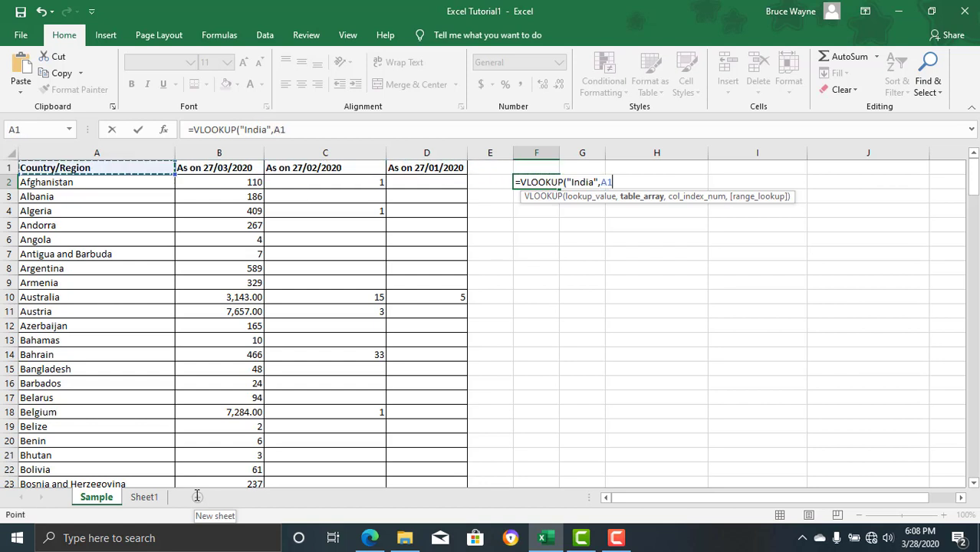
pyautogui.hotkey('shift', 'Right')
pyautogui.hotkey('shift', 'Right')
pyautogui.hotkey('shift', 'Right')
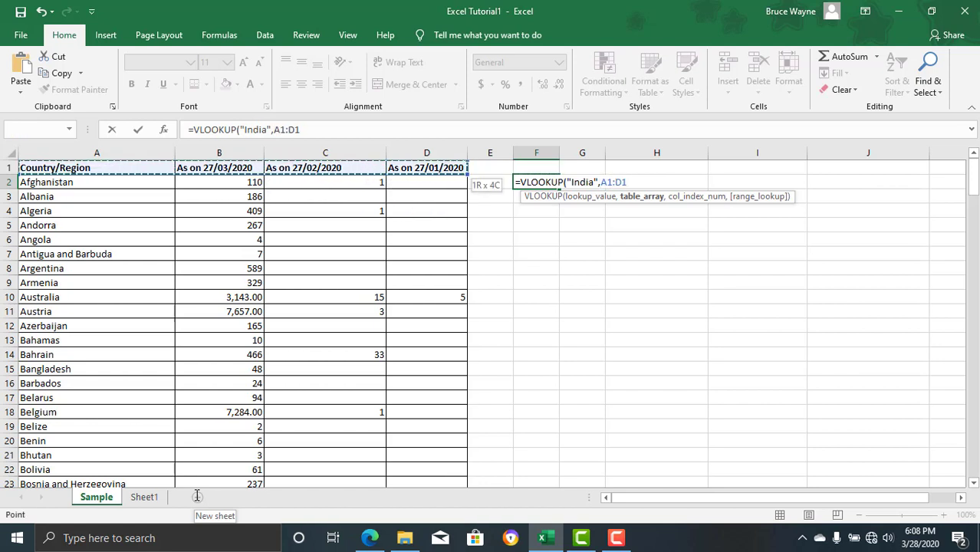
pyautogui.hotkey('shift', 'Left')
pyautogui.hotkey('shift', 'Left')
pyautogui.hotkey('ctrl', 'shift', 'Down')
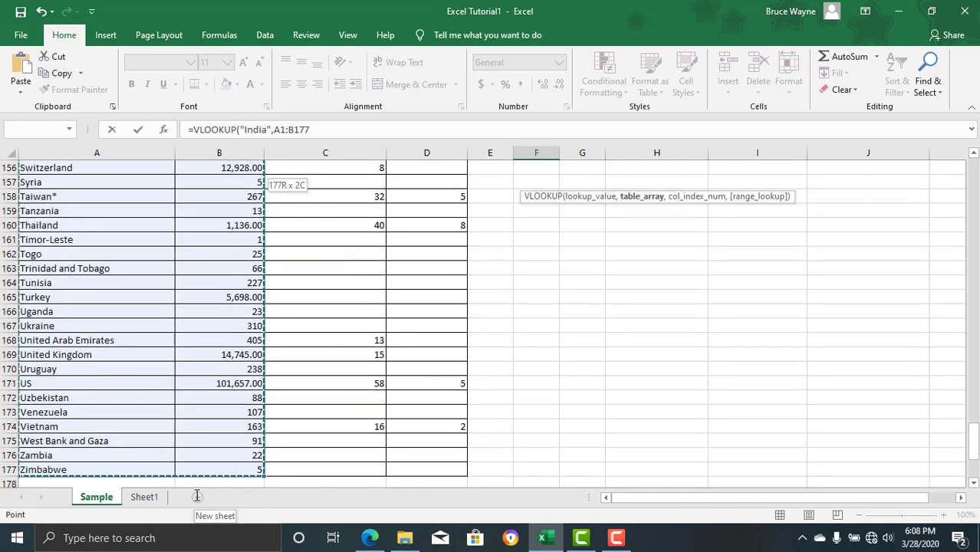
pyautogui.press('F4')
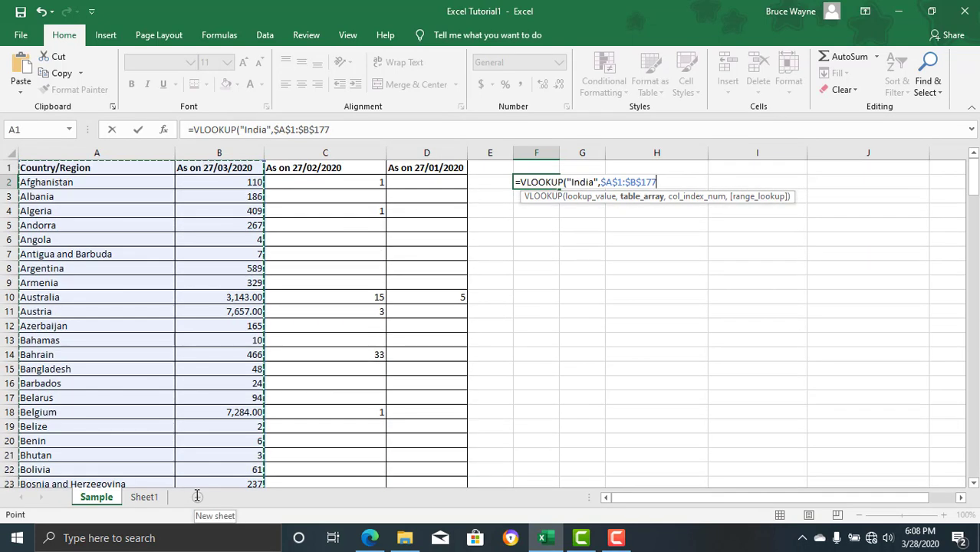
pyautogui.write(',2')
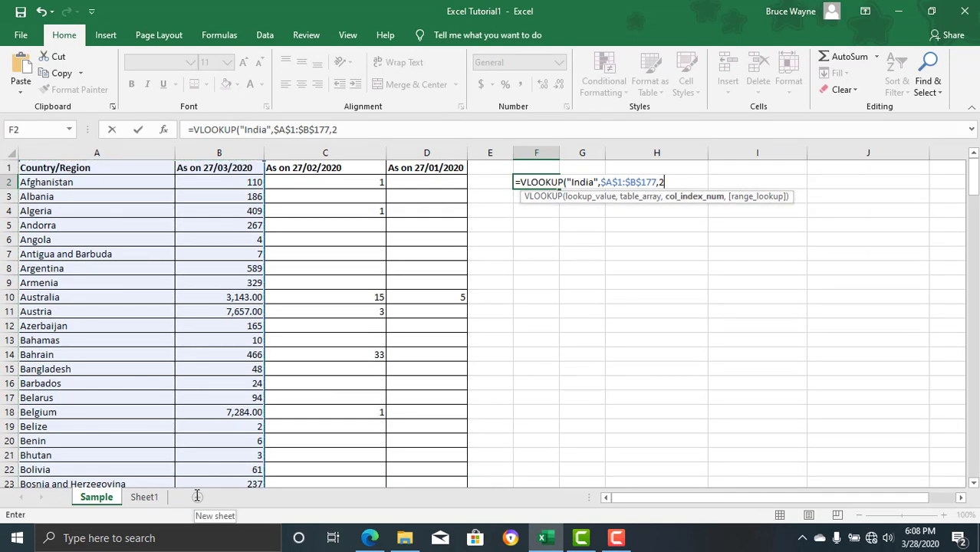
pyautogui.write(',T')
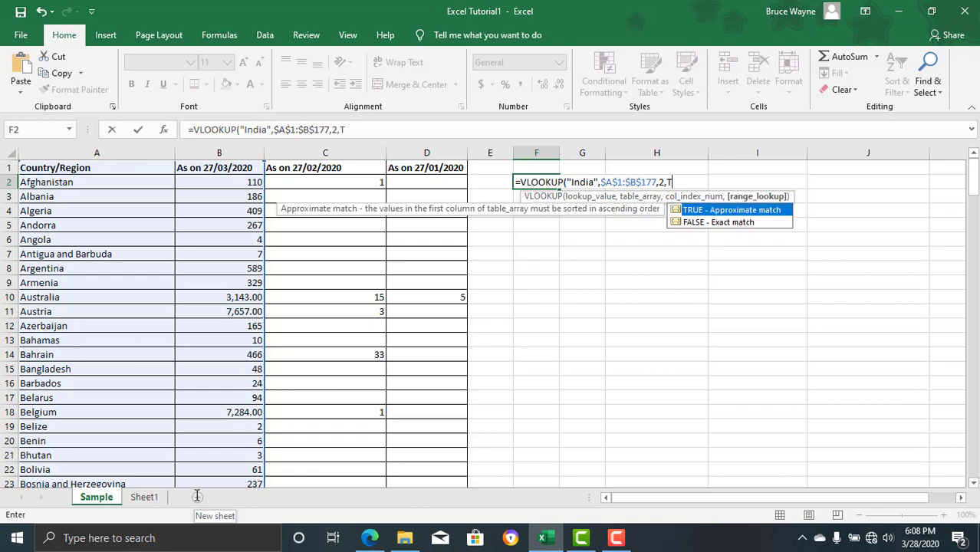
pyautogui.write('rue)')
pyautogui.press('Return')
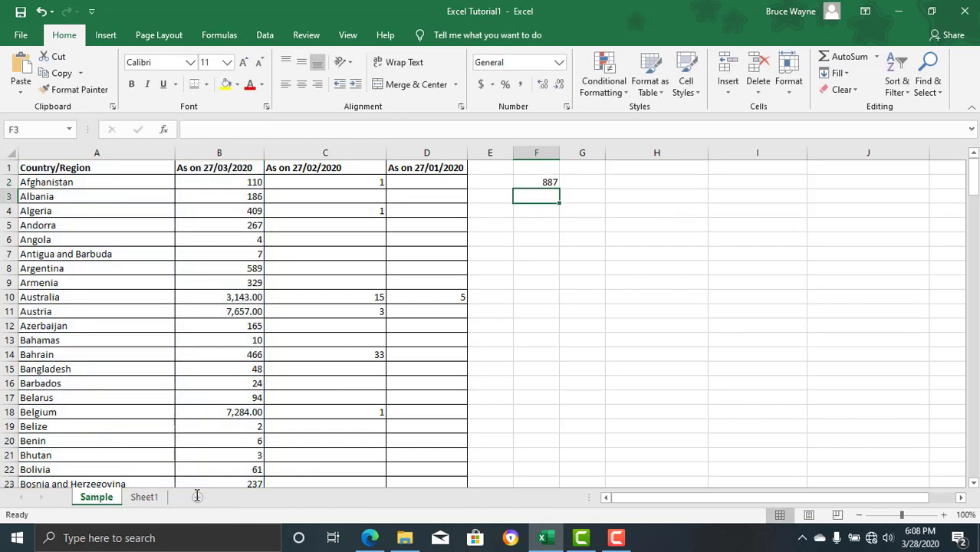
# Step: Confirm F2 returns 887 and open Find to search the sheet
pyautogui.press('Up')
pyautogui.press('F2')
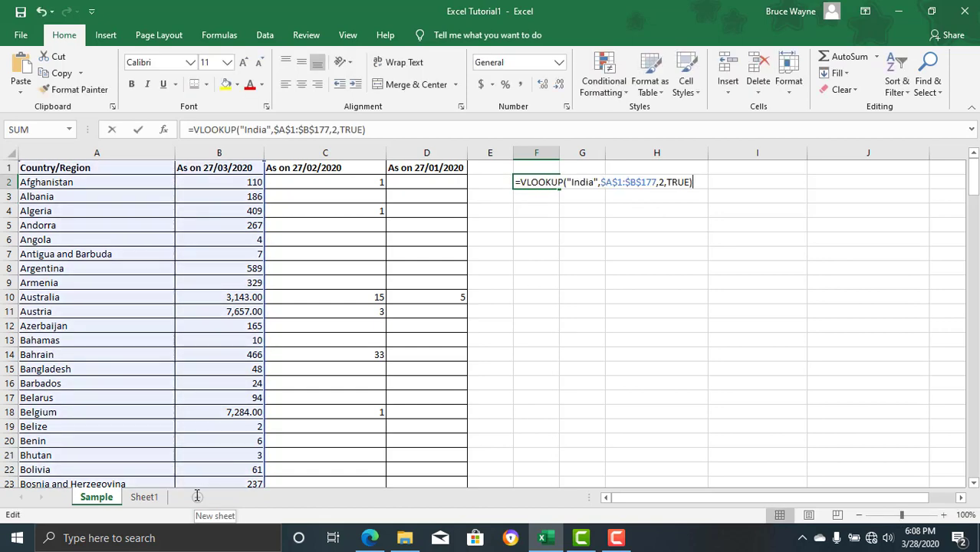
pyautogui.hotkey('ctrl', 'Return')
pyautogui.press('Left')
pyautogui.press('Left')
pyautogui.press('Left')
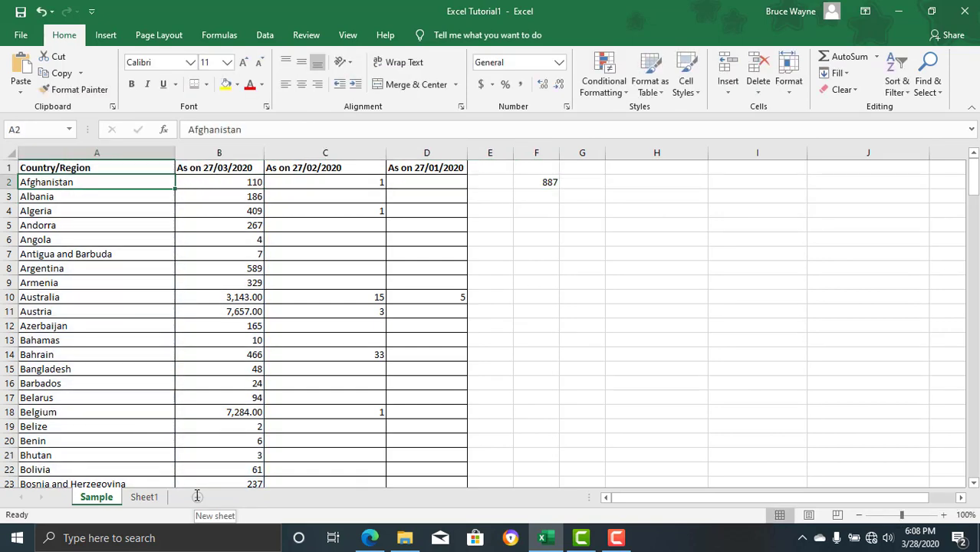
pyautogui.hotkey('ctrl', 'f')
pyautogui.write('India')
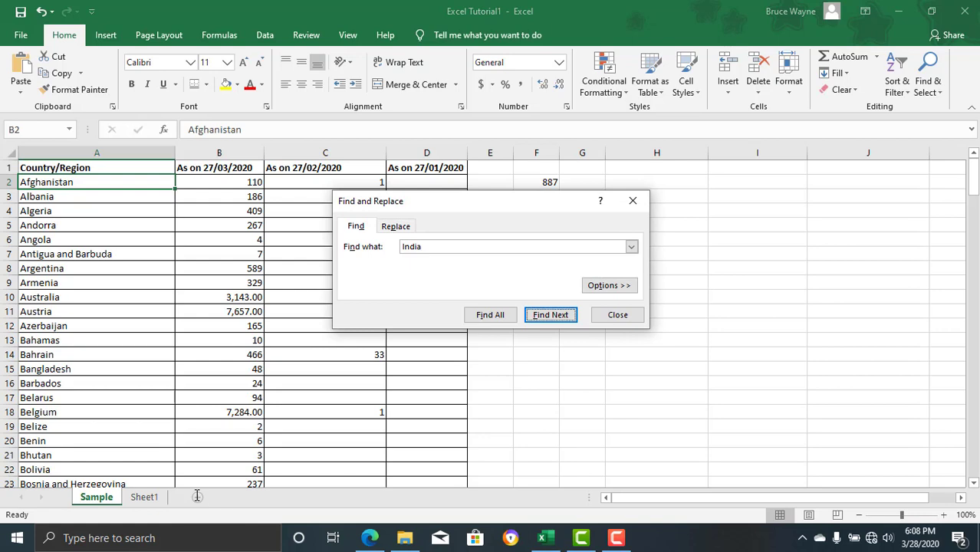
# Step: Find India in A78, check its 887 count, and reopen F2's VLOOKUP formula
pyautogui.press('Return')
pyautogui.press('Return')
pyautogui.press('Escape')
pyautogui.press('Right')
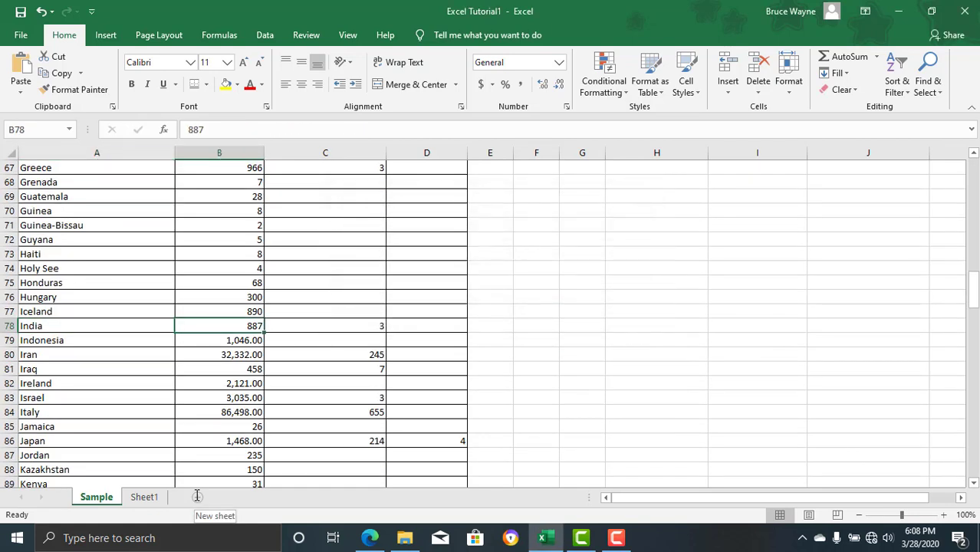
pyautogui.press('Right')
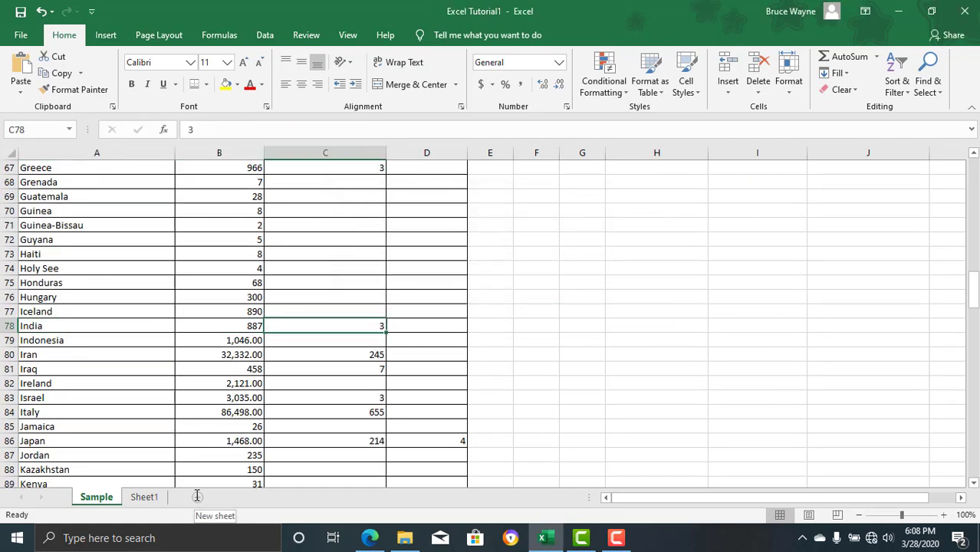
pyautogui.press('Right')
pyautogui.press('Right')
pyautogui.press('Right')
pyautogui.hotkey('ctrl', 'Up')
pyautogui.press('Up')
pyautogui.press('Down')
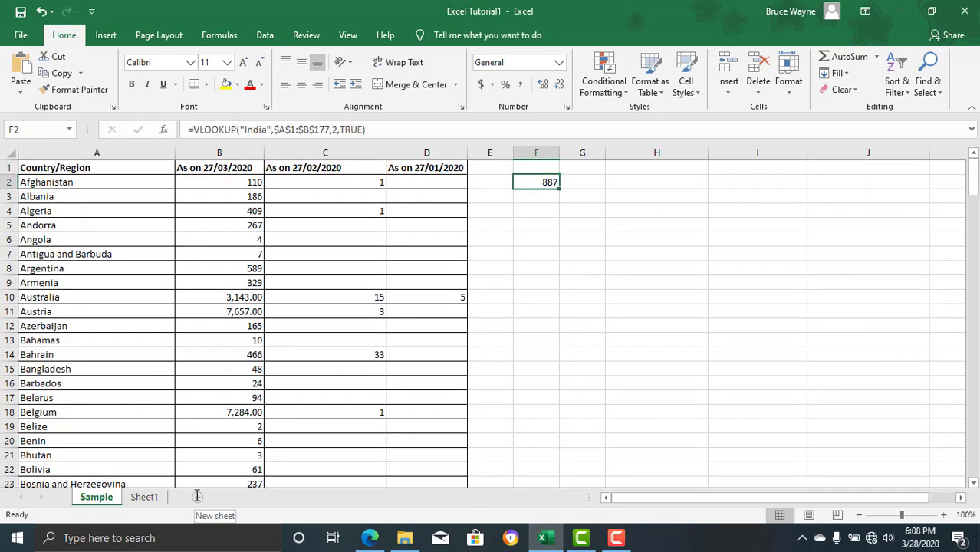
pyautogui.press('F2')
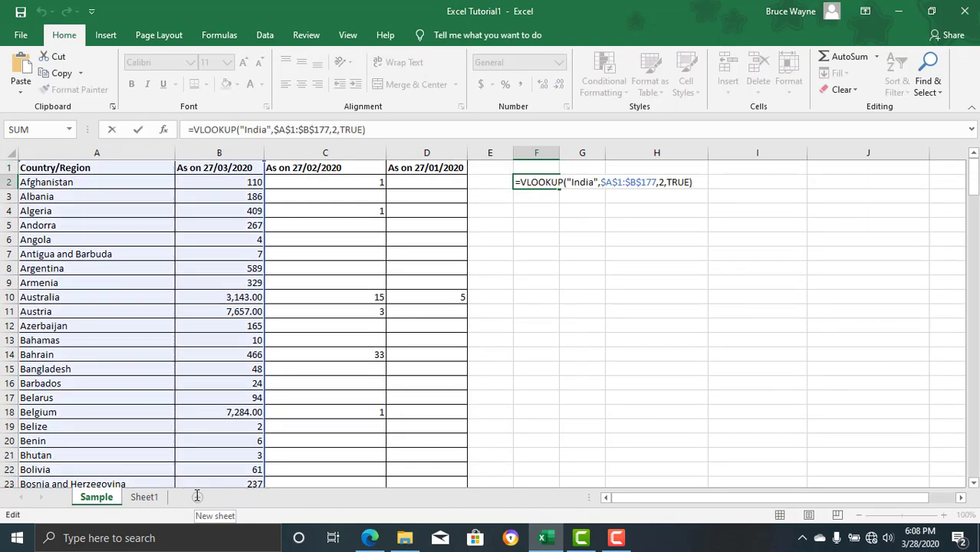
# Step: Replace "India" with "Afghanistan" in F2's VLOOKUP so it returns 110
pyautogui.press('Escape')
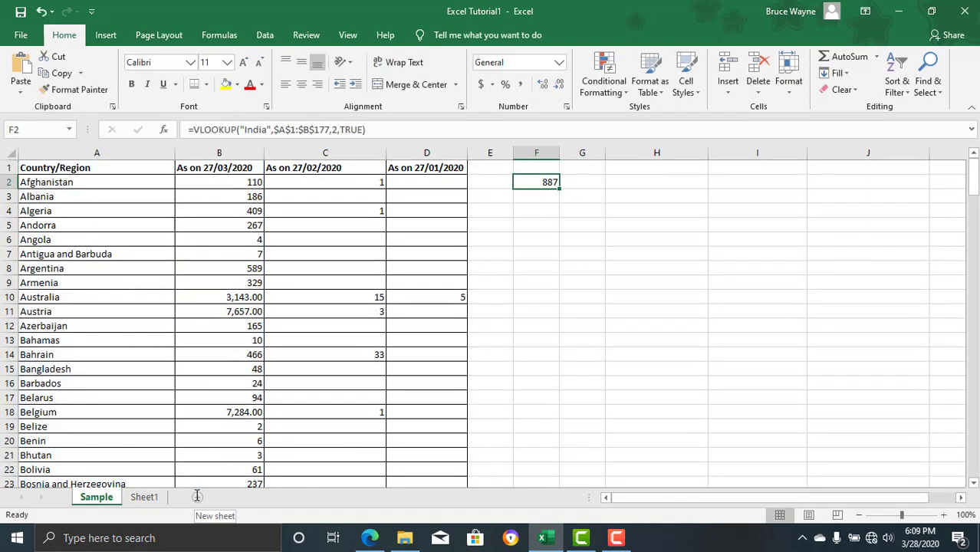
pyautogui.press('F2')
pyautogui.press('Left')
pyautogui.press('Left')
pyautogui.press('Left')
pyautogui.press('Left')
pyautogui.press('Left')
pyautogui.press('Left')
pyautogui.press('BackSpace')
pyautogui.press('BackSpace')
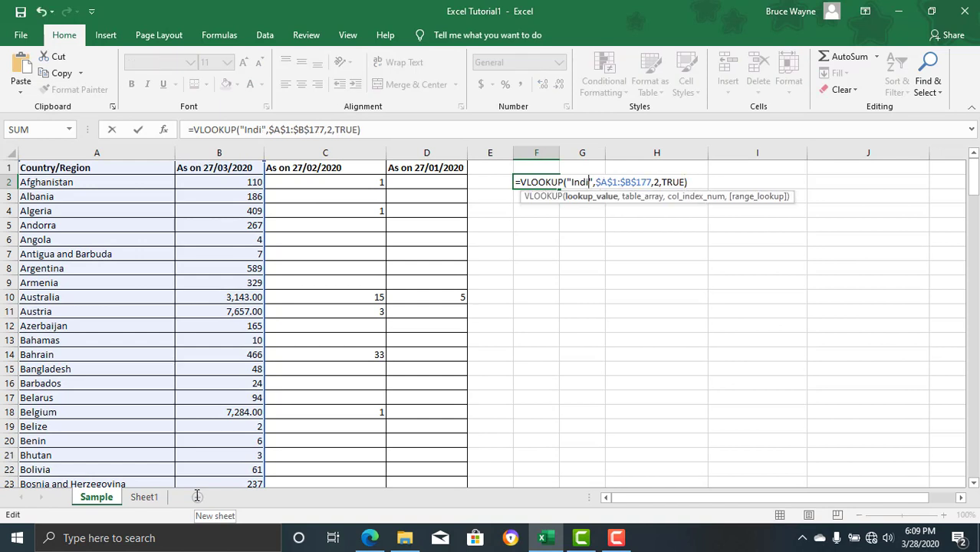
pyautogui.press('BackSpace')
pyautogui.press('BackSpace')
pyautogui.press('BackSpace')
pyautogui.write('Af')
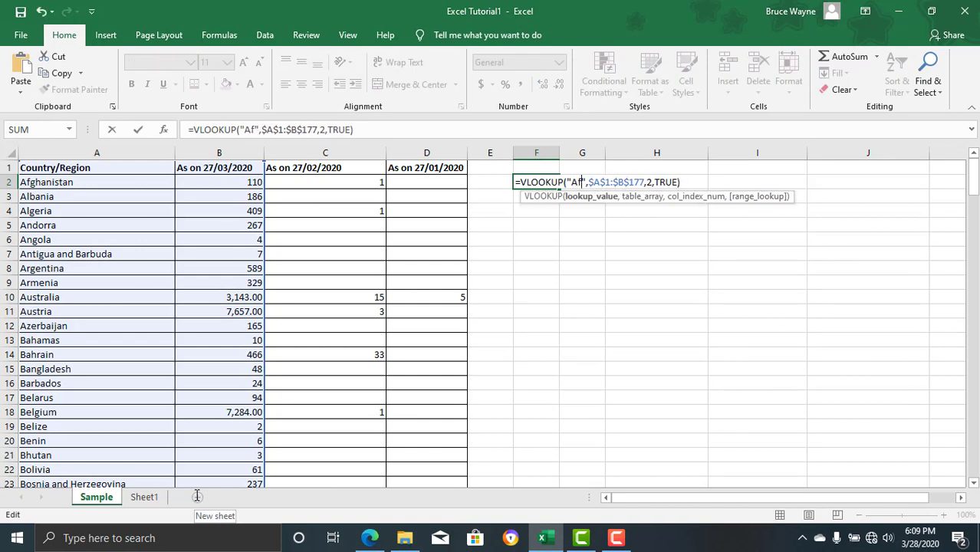
pyautogui.write('ghanis')
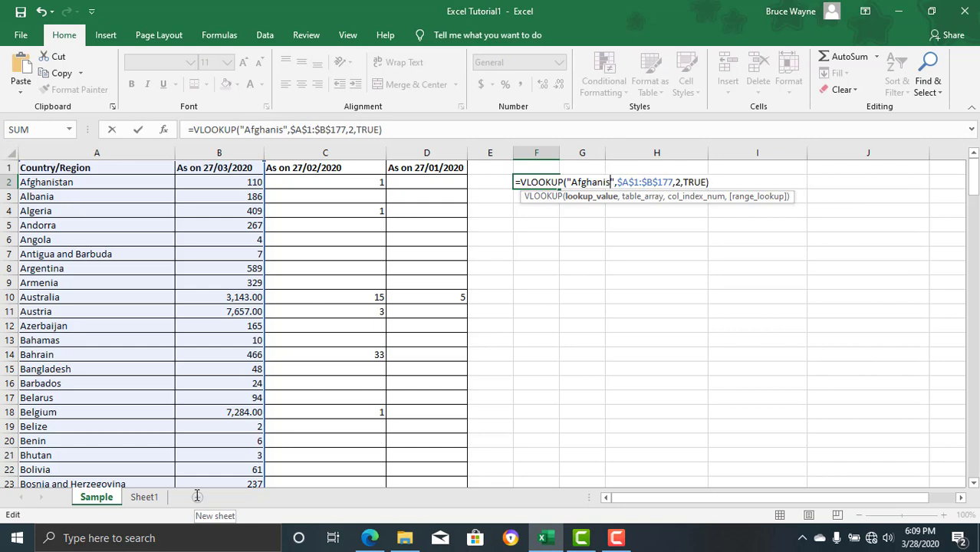
pyautogui.write('tan')
pyautogui.hotkey('ctrl', 'Return')
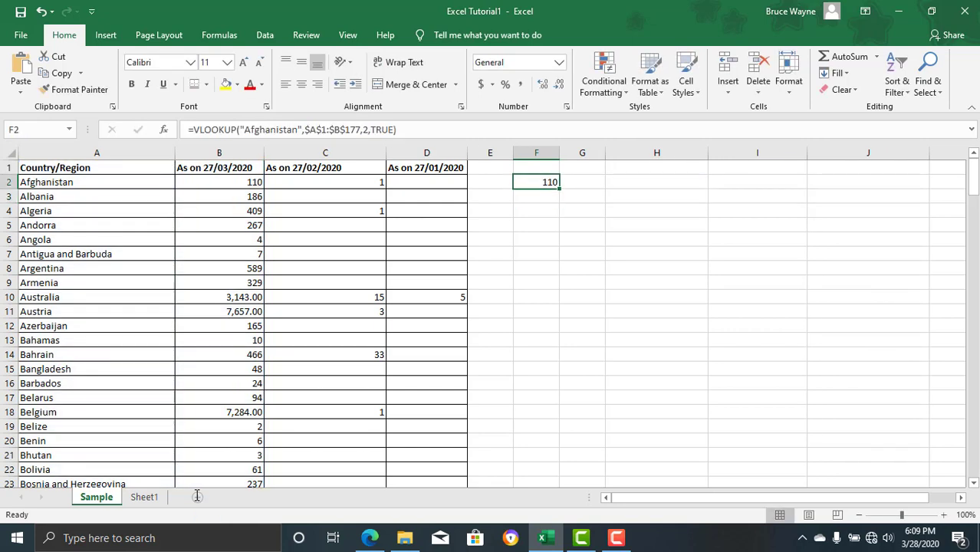
pyautogui.press('F2')
pyautogui.hotkey('ctrl', 'Return')
pyautogui.press('Right')
pyautogui.press('Left')
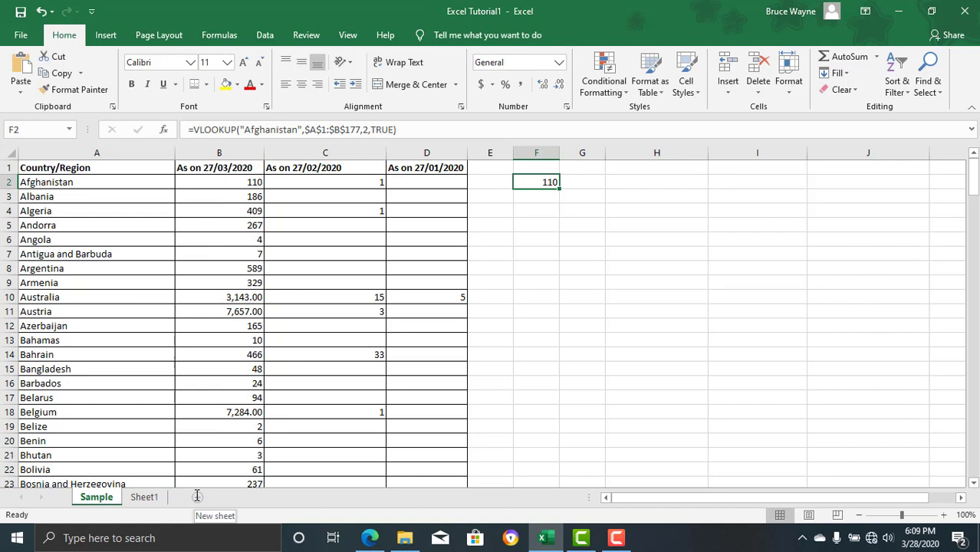
# Step: Type the note 'Helpful when comparing two tables' in H2, then clear H2:I2
pyautogui.press('Right')
pyautogui.press('Right')
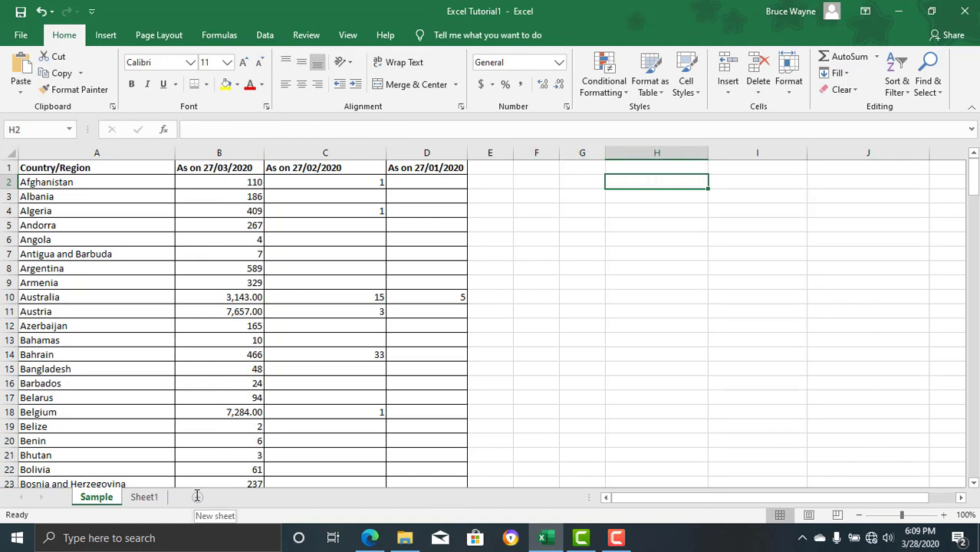
pyautogui.write('Helpful')
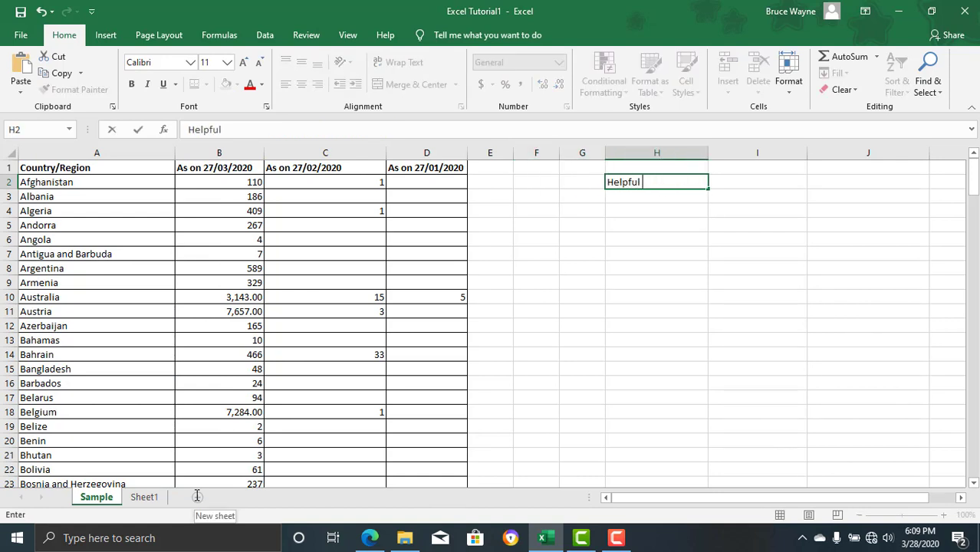
pyautogui.write(' whenn')
pyautogui.write('comp')
pyautogui.press('BackSpace')
pyautogui.write('arin')
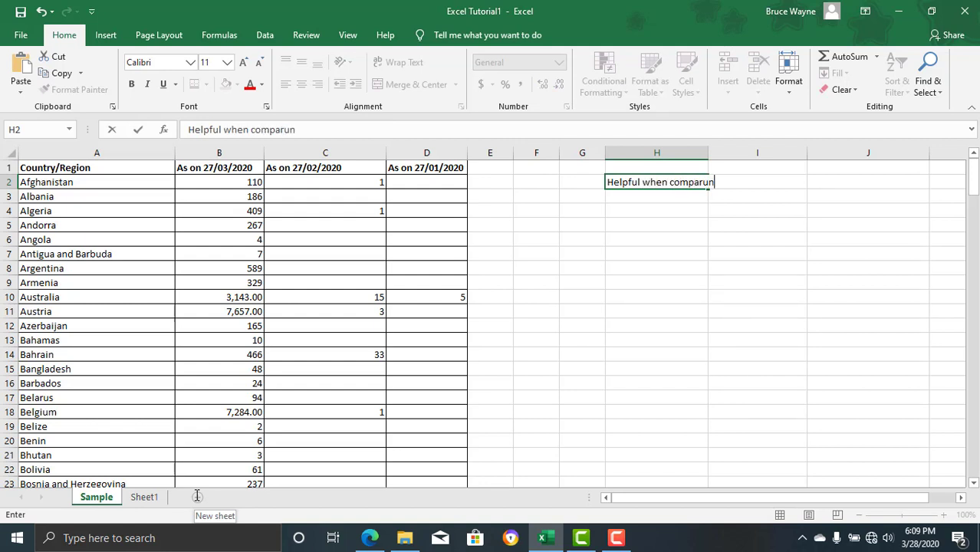
pyautogui.press('BackSpace')
pyautogui.press('BackSpace')
pyautogui.press('BackSpace')
pyautogui.write('ring t')
pyautogui.write('wo tables')
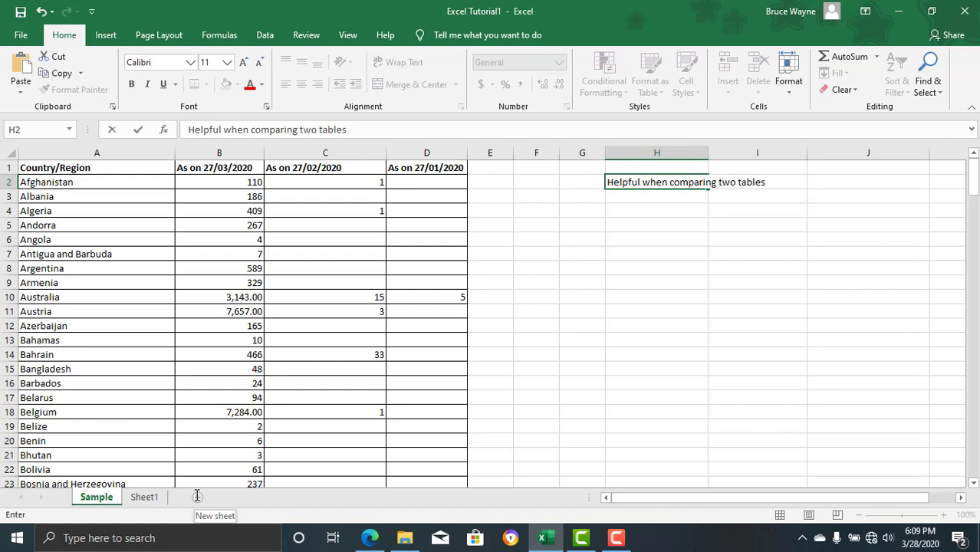
pyautogui.hotkey('ctrl', 'Return')
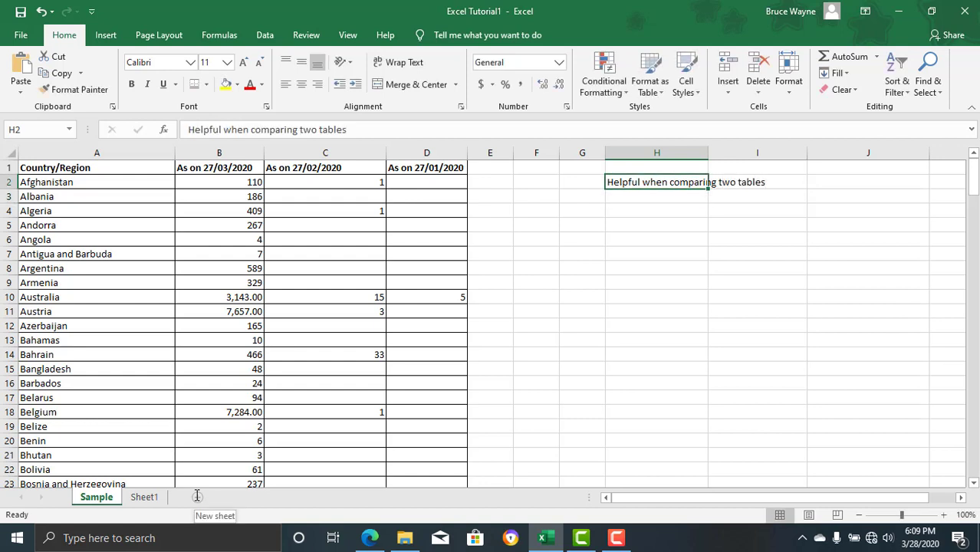
pyautogui.hotkey('shift', 'Right')
pyautogui.press('Delete')
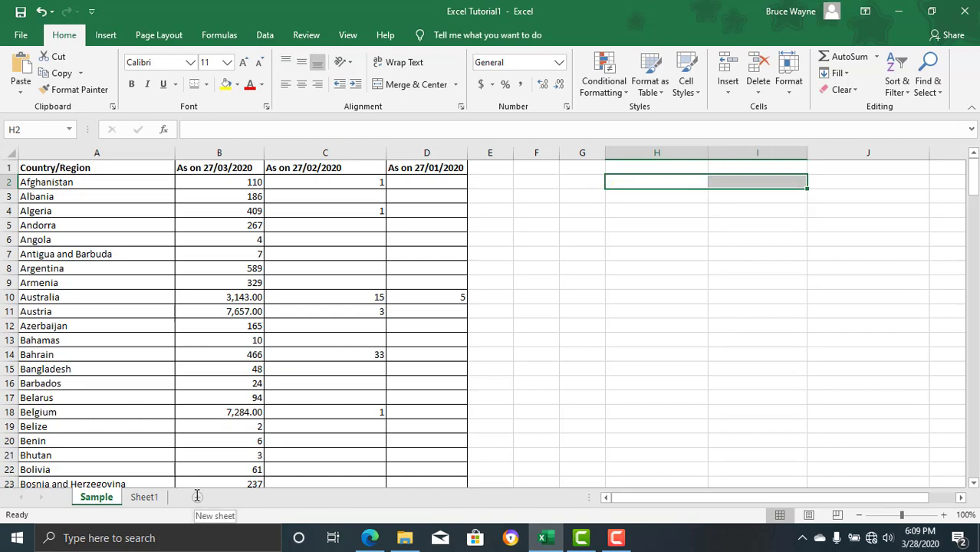
# Step: Review the Add or remove Filter row on Sheet1, then return to the Sample sheet
pyautogui.hotkey('ctrl', 'pagedown')
pyautogui.press('Down')
pyautogui.press('Down')
pyautogui.press('Down')
pyautogui.press('Down')
pyautogui.press('Down')
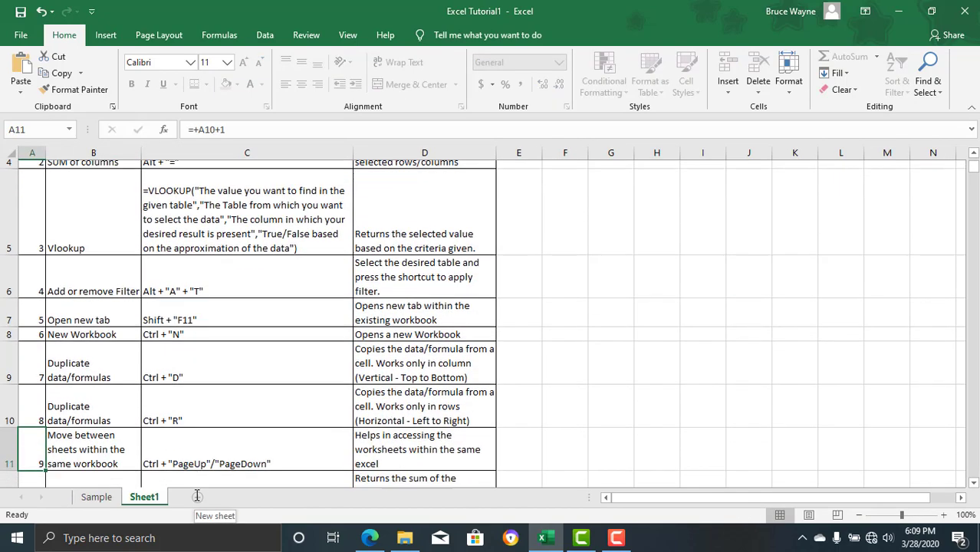
pyautogui.press('Up')
pyautogui.press('Up')
pyautogui.press('Up')
pyautogui.press('Up')
pyautogui.press('Up')
pyautogui.press('Up')
pyautogui.press('Down')
pyautogui.hotkey('shift', 'Right')
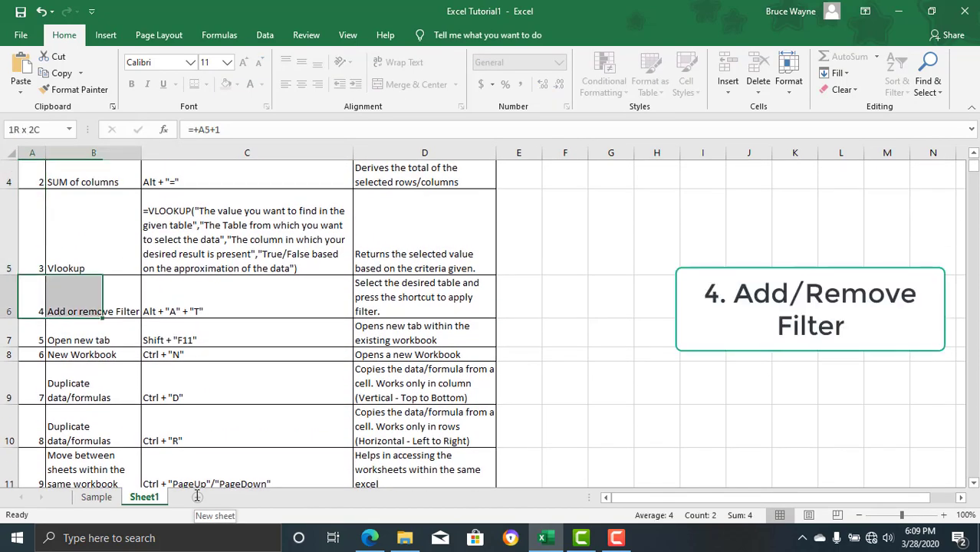
pyautogui.hotkey('shift', 'Right')
pyautogui.hotkey('shift', 'Right')
pyautogui.press('Left')
pyautogui.hotkey('shift', 'Right')
pyautogui.hotkey('shift', 'Right')
pyautogui.hotkey('shift', 'Right')
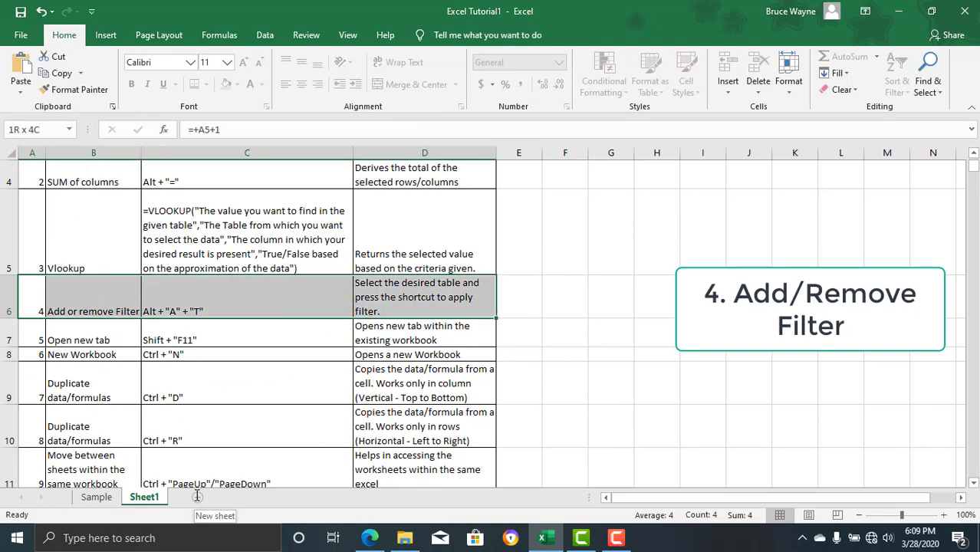
pyautogui.hotkey('ctrl', 'pageup')
# Step: Select the country table A1:D177 and add filter dropdowns to its headers with Alt+A+T
pyautogui.press('Up')
pyautogui.press('Left')
pyautogui.press('Left')
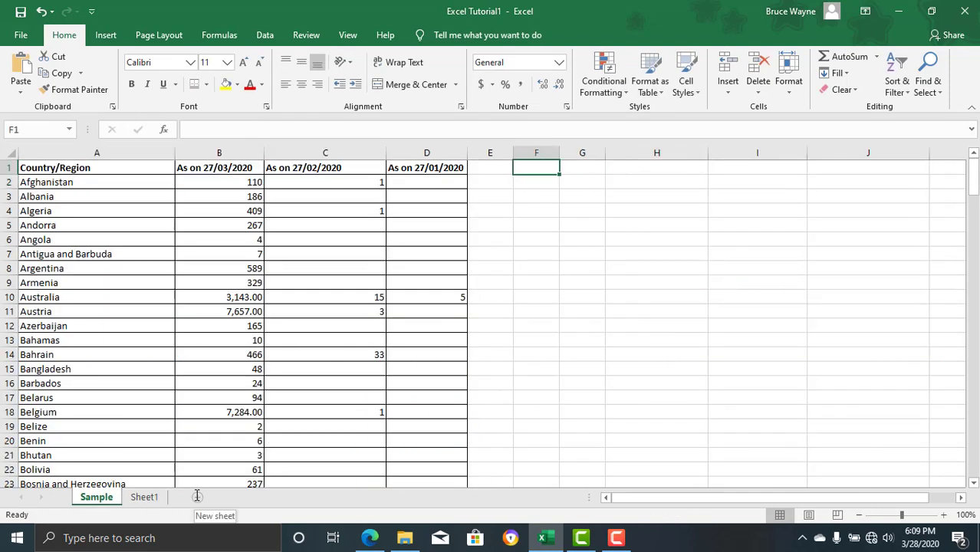
pyautogui.press('Left')
pyautogui.press('Left')
pyautogui.press('Left')
pyautogui.press('Left')
pyautogui.press('Left')
pyautogui.hotkey('shift', 'Right')
pyautogui.hotkey('shift', 'Right')
pyautogui.hotkey('shift', 'Right')
pyautogui.hotkey('ctrl', 'shift', 'Down')
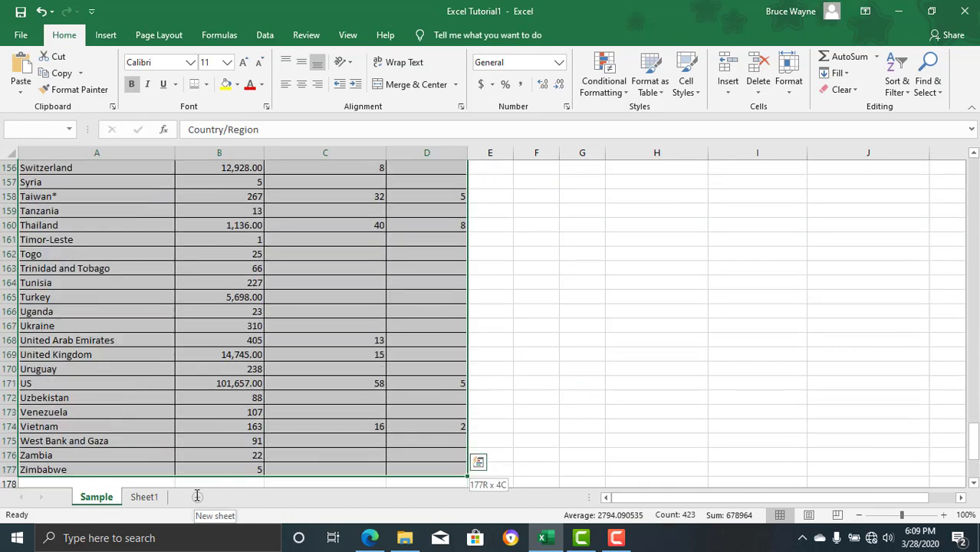
pyautogui.hotkey('alt', 'a')
pyautogui.press('t')
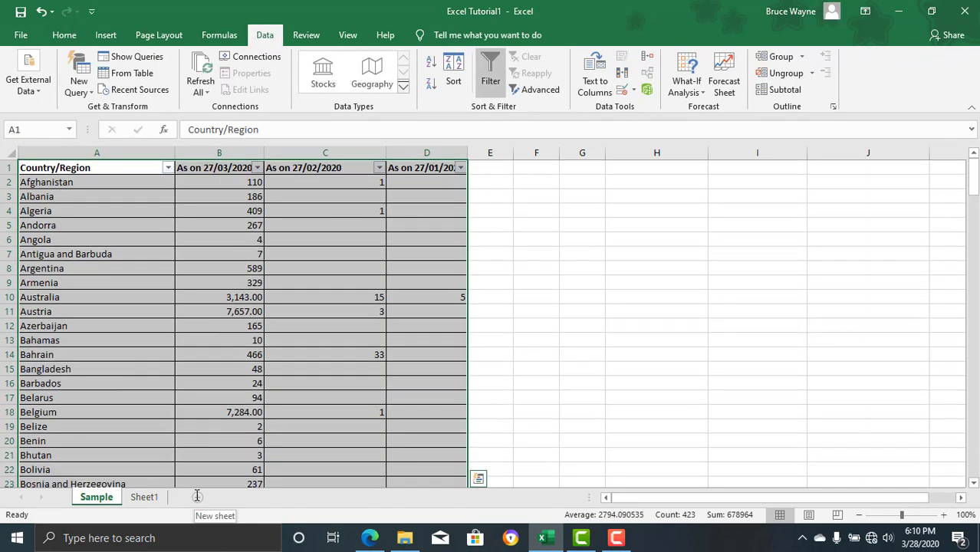
pyautogui.hotkey('ctrl', 'Home')
# Step: Open and close the filter list on each of the four header columns, then return to A1
pyautogui.hotkey('alt', 'Down')
pyautogui.press('Escape')
pyautogui.press('Right')
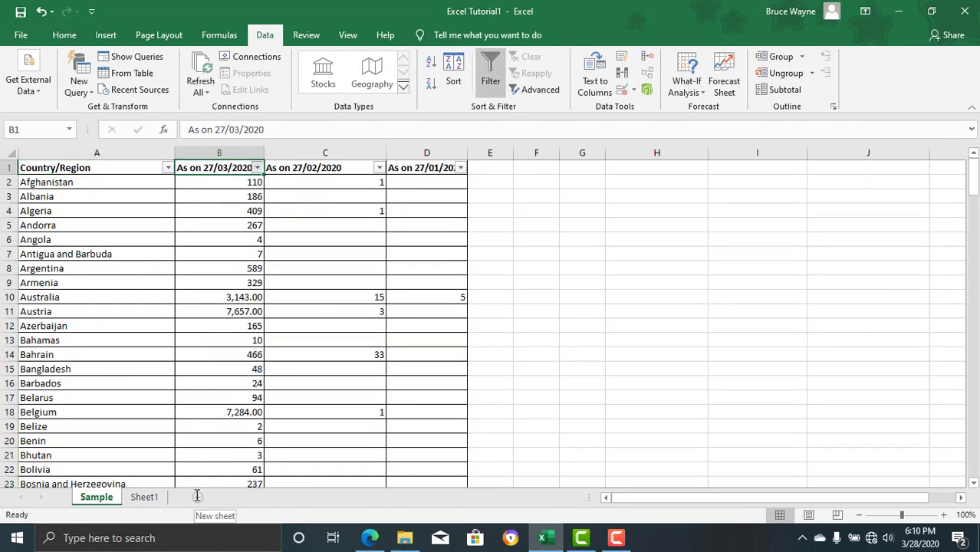
pyautogui.hotkey('alt', 'Down')
pyautogui.press('Escape')
pyautogui.press('Right')
pyautogui.hotkey('alt', 'Down')
pyautogui.press('Escape')
pyautogui.press('Right')
pyautogui.hotkey('alt', 'Down')
pyautogui.press('Escape')
pyautogui.press('Home')
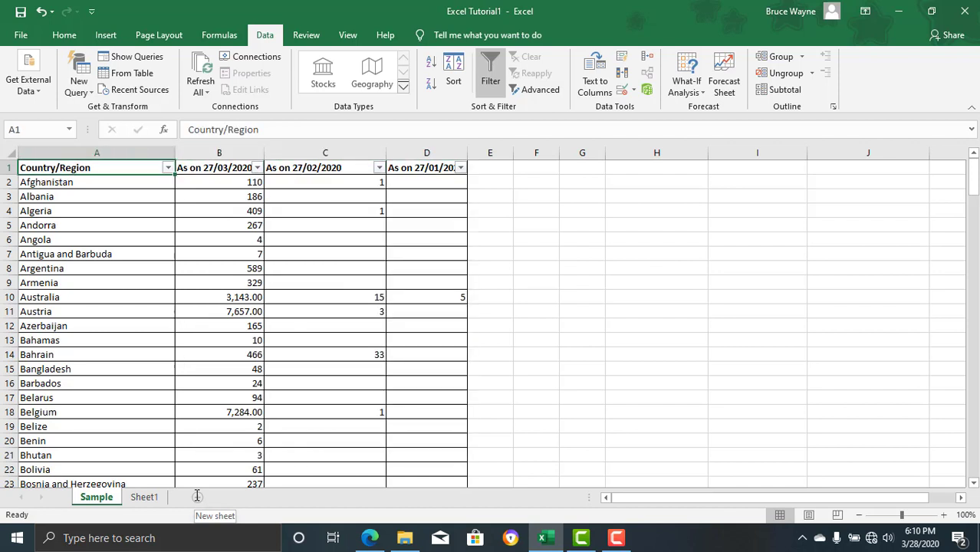
# Step: Type a short filter note into cell F1
pyautogui.hotkey('ctrl', 'Right')
pyautogui.press('Right')
pyautogui.press('Right')
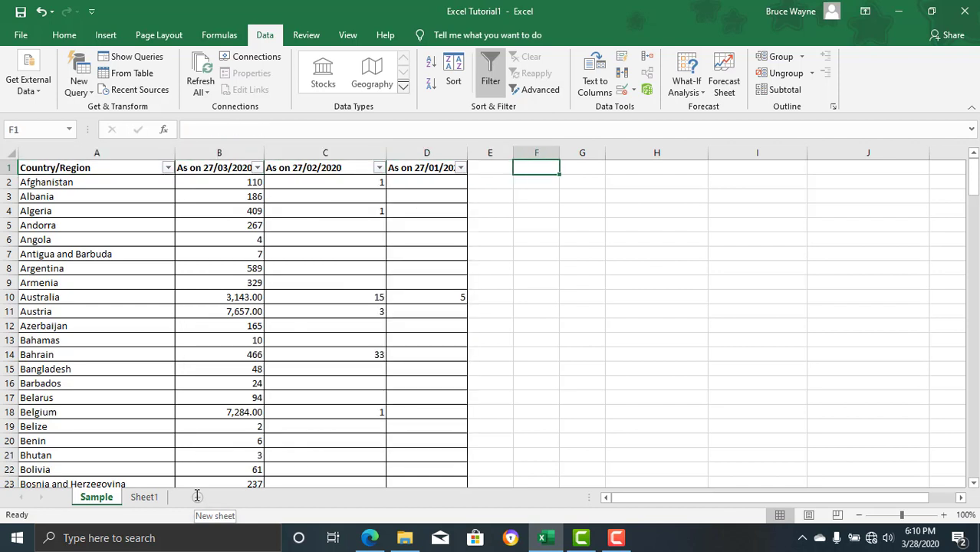
pyautogui.write('Adds/r')
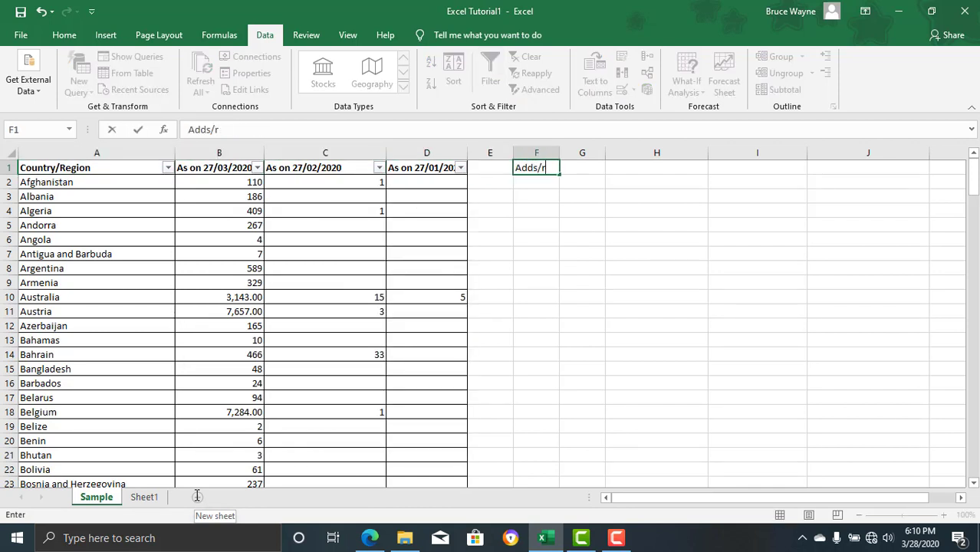
pyautogui.write('emoves Filt')
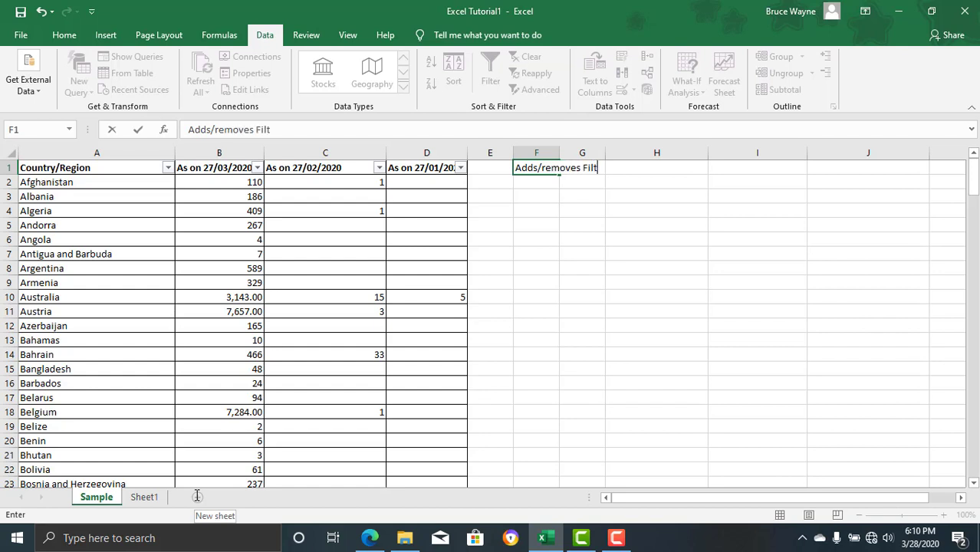
pyautogui.write('er in a tal')
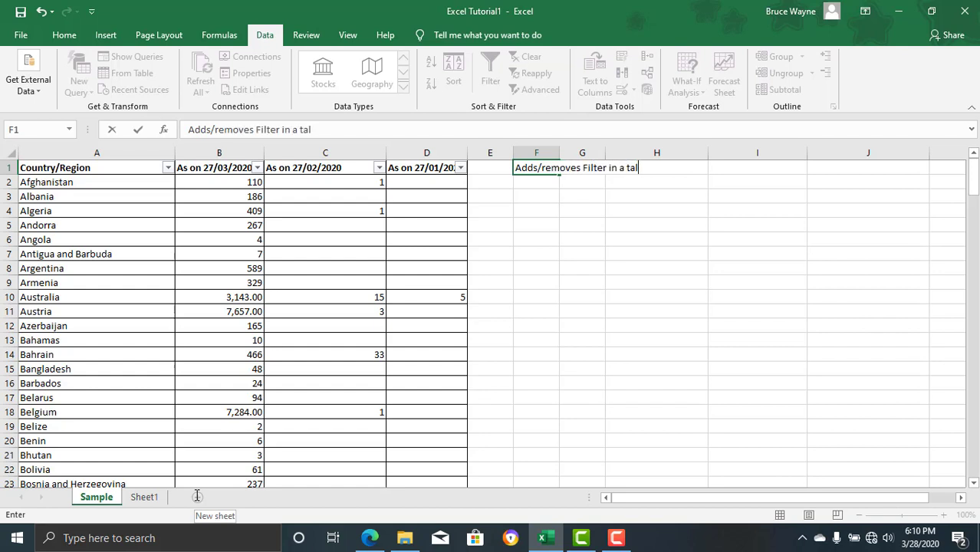
pyautogui.write('be')
pyautogui.press('BackSpace')
pyautogui.press('BackSpace')
pyautogui.press('BackSpace')
pyautogui.write('ble')
pyautogui.press('Return')
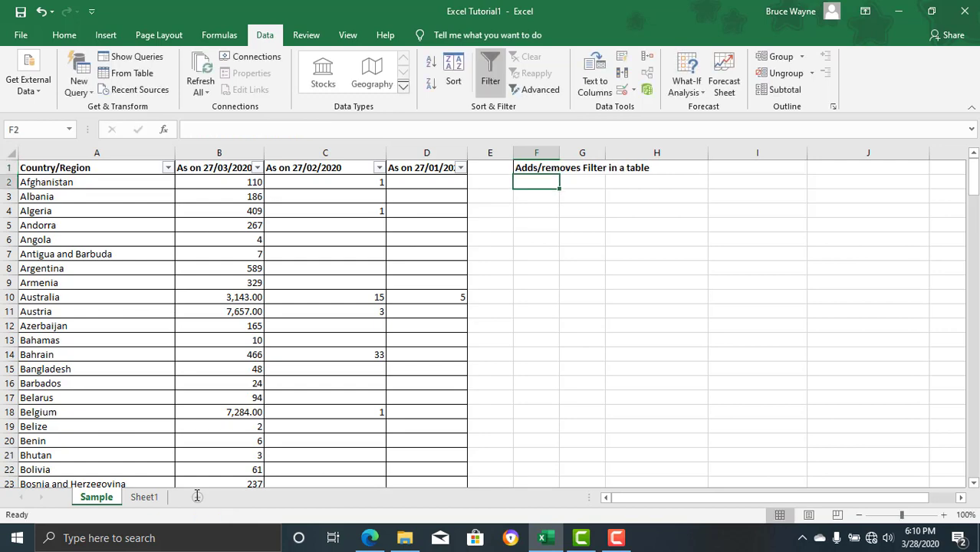
# Step: Delete the F1:G1 note and go back to Sheet1's Open new tab row
pyautogui.press('Up')
pyautogui.hotkey('shift', 'Right')
pyautogui.press('Delete')
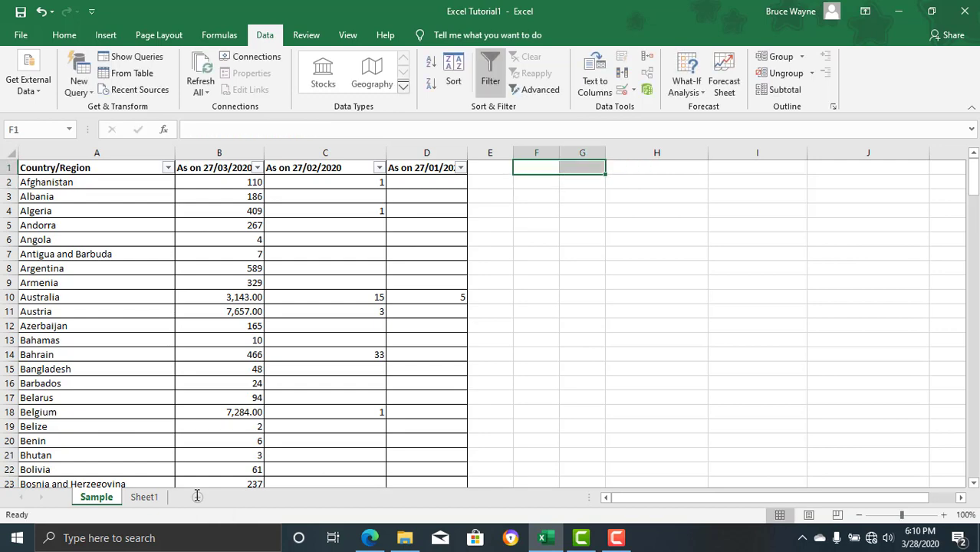
pyautogui.hotkey('ctrl', 'pagedown')
pyautogui.press('Down')
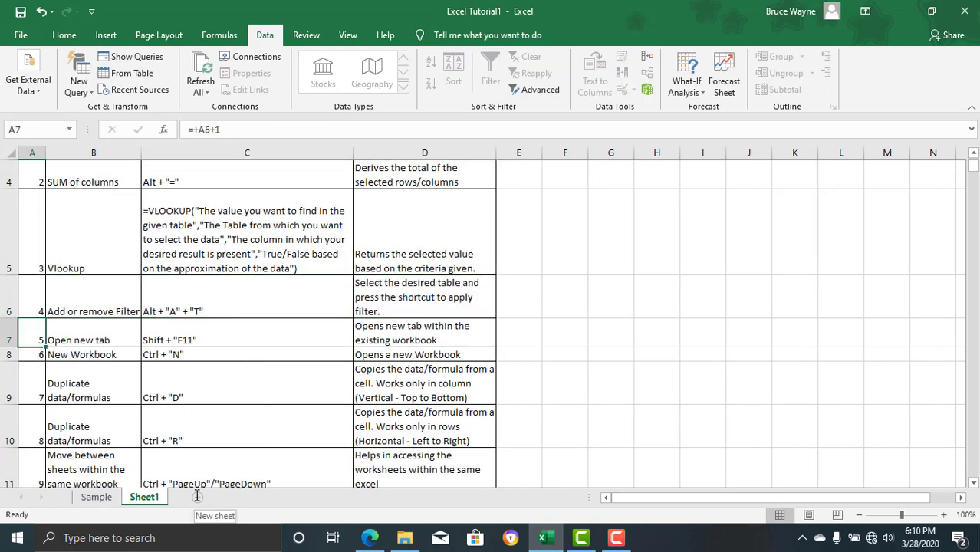
# Step: Highlight the Open new tab row, insert blank Sheet2 with Shift+F11, and return to Sheet1
pyautogui.press('Up')
pyautogui.press('Up')
pyautogui.press('Up')
pyautogui.press('Up')
pyautogui.press('Up')
pyautogui.press('Down')
pyautogui.press('Down')
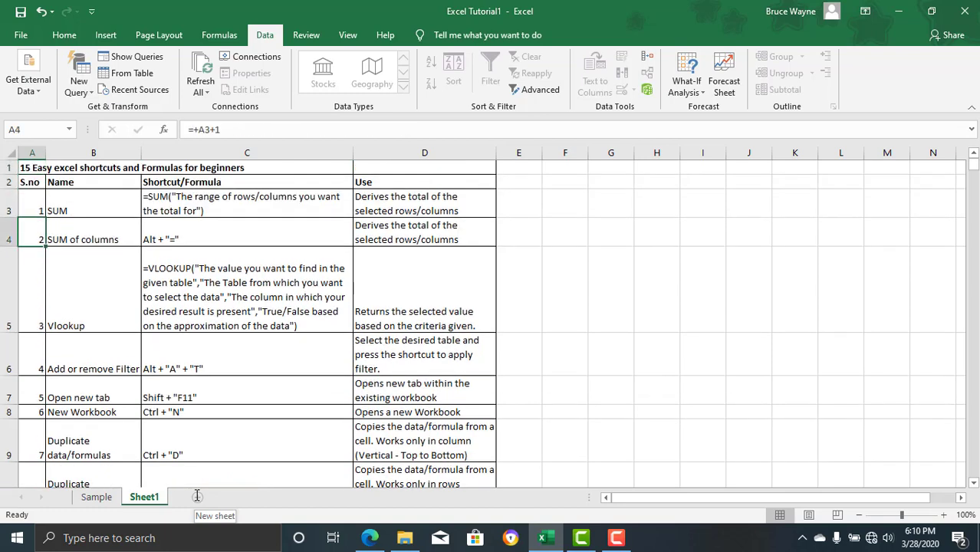
pyautogui.press('Down')
pyautogui.press('Down')
pyautogui.press('Down')
pyautogui.hotkey('shift', 'Right')
pyautogui.hotkey('shift', 'Right')
pyautogui.hotkey('shift', 'Right')
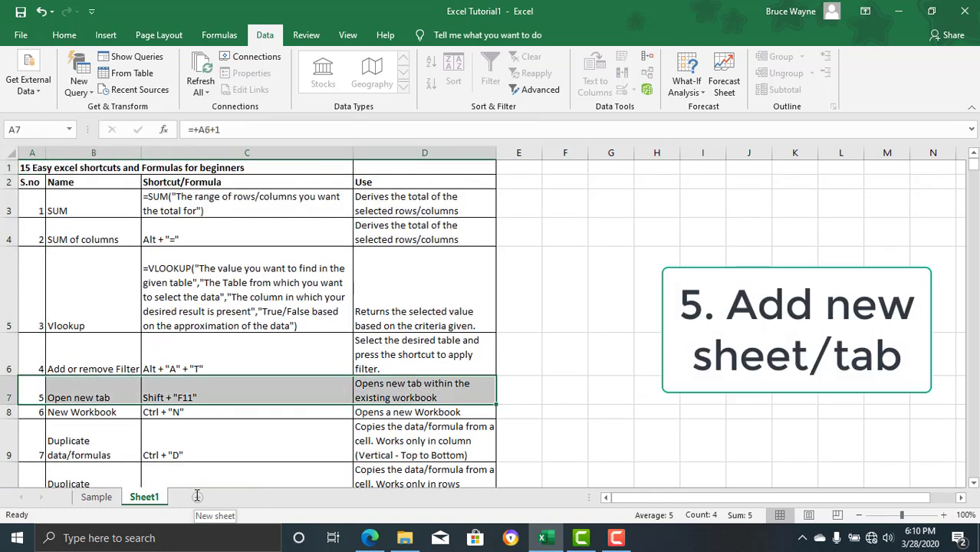
pyautogui.hotkey('shift', 'F11')
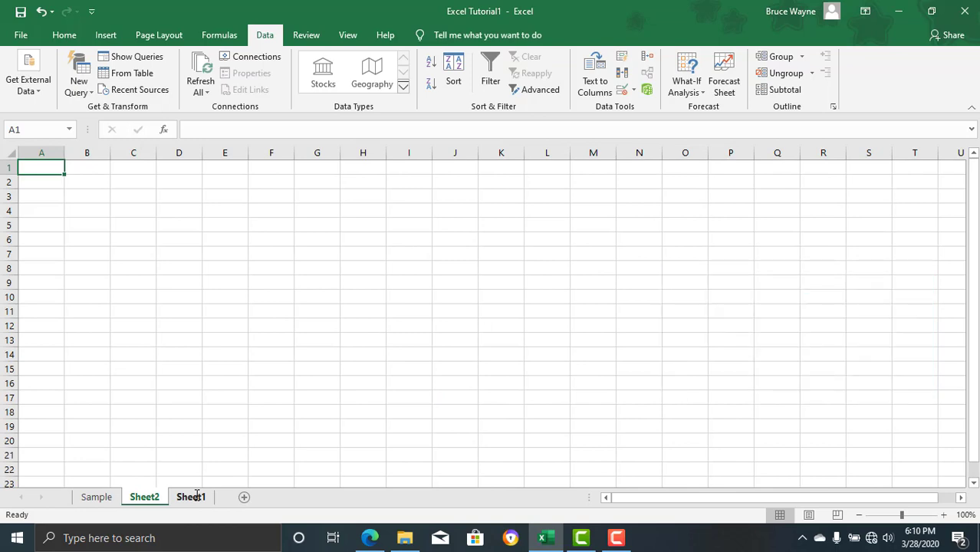
pyautogui.click(197, 494)
# Step: Highlight the New Workbook row on Sheet1 and open a blank Book1 with Ctrl+N
pyautogui.press('Down')
pyautogui.press('Down')
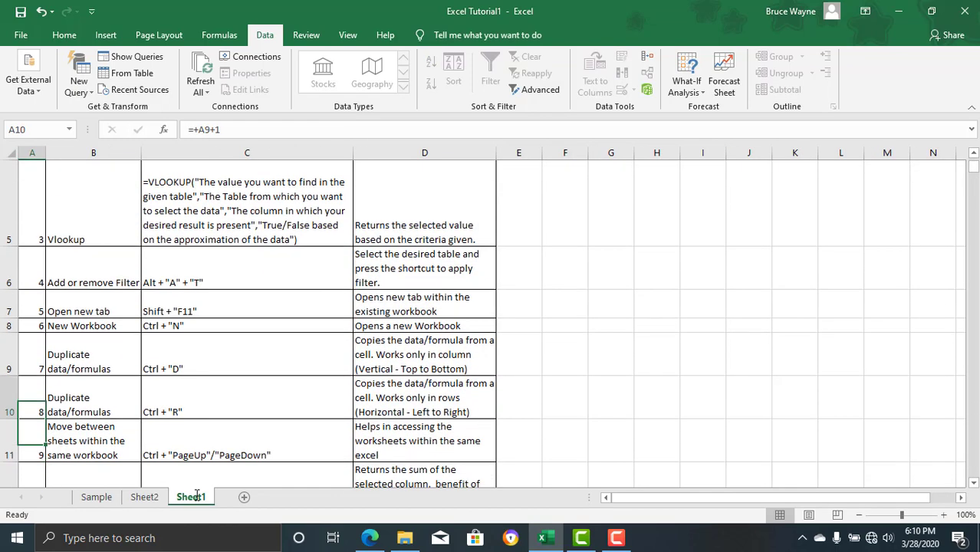
pyautogui.press('Up')
pyautogui.press('Up')
pyautogui.hotkey('shift', 'Right')
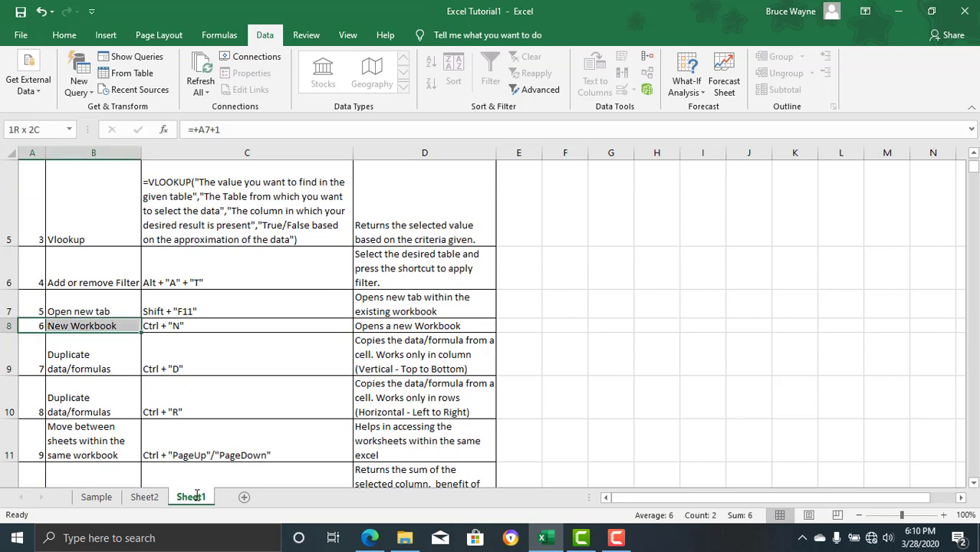
pyautogui.hotkey('shift', 'Right')
pyautogui.hotkey('shift', 'Right')
pyautogui.hotkey('shift', 'Right')
pyautogui.hotkey('shift', 'Left')
pyautogui.press('Left')
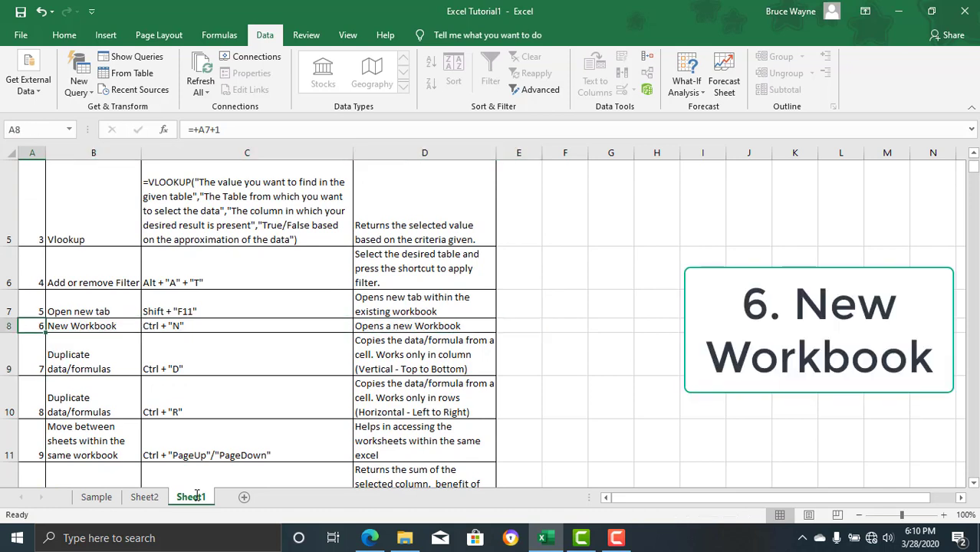
pyautogui.hotkey('shift', 'Right')
pyautogui.hotkey('shift', 'Right')
pyautogui.hotkey('shift', 'Right')
pyautogui.press('Right')
pyautogui.press('Left')
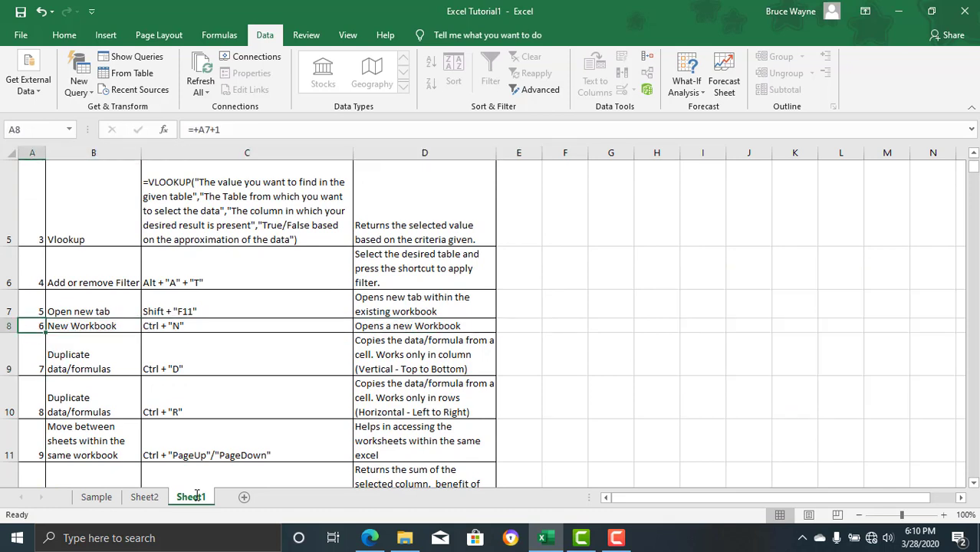
pyautogui.hotkey('ctrl', 'n')
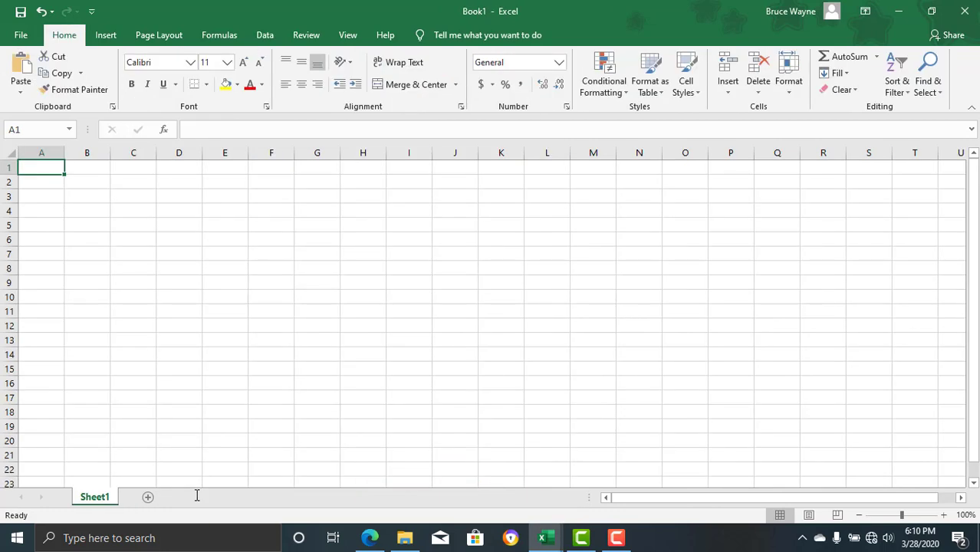
# Step: Switch back to Excel Tutorial1 and highlight the New Workbook row again
pyautogui.hotkey('alt', 'Tab')
pyautogui.hotkey('ctrl', 'w')
pyautogui.hotkey('shift', 'Right')
pyautogui.hotkey('shift', 'Right')
pyautogui.hotkey('shift', 'Right')
pyautogui.press('Left')
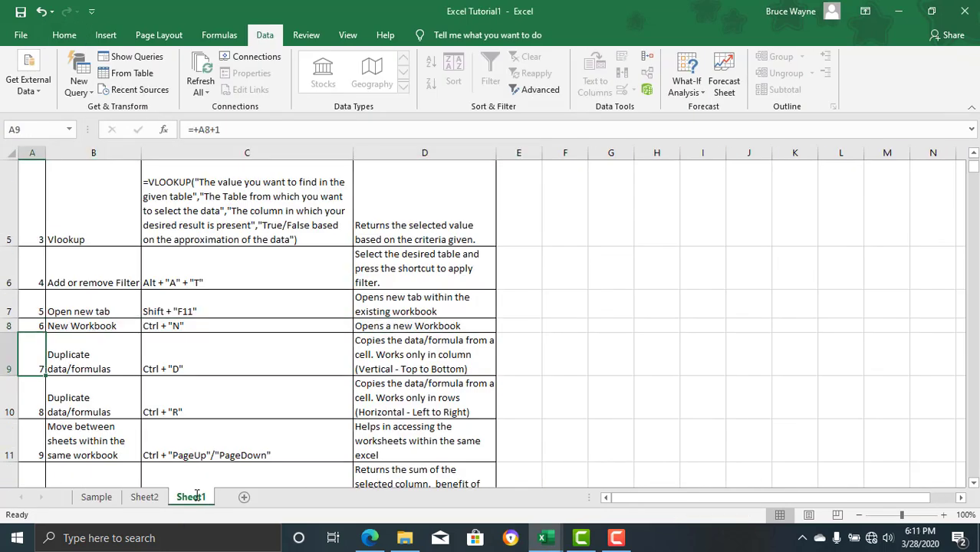
pyautogui.hotkey('shift', 'Right')
pyautogui.hotkey('shift', 'Right')
pyautogui.hotkey('shift', 'Right')
pyautogui.press('Left')
pyautogui.press('Right')
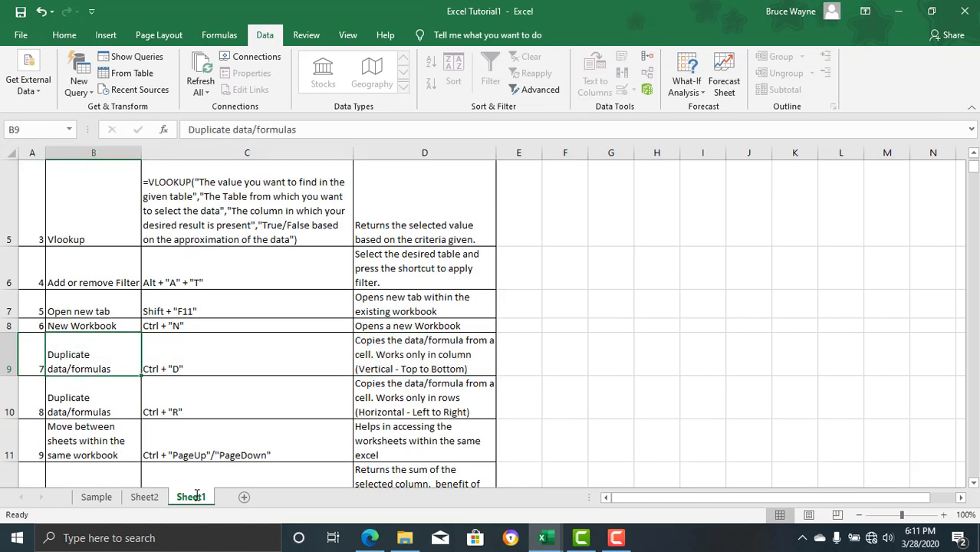
pyautogui.press('Left')
pyautogui.hotkey('shift', 'Right')
pyautogui.hotkey('shift', 'Right')
pyautogui.hotkey('shift', 'Right')
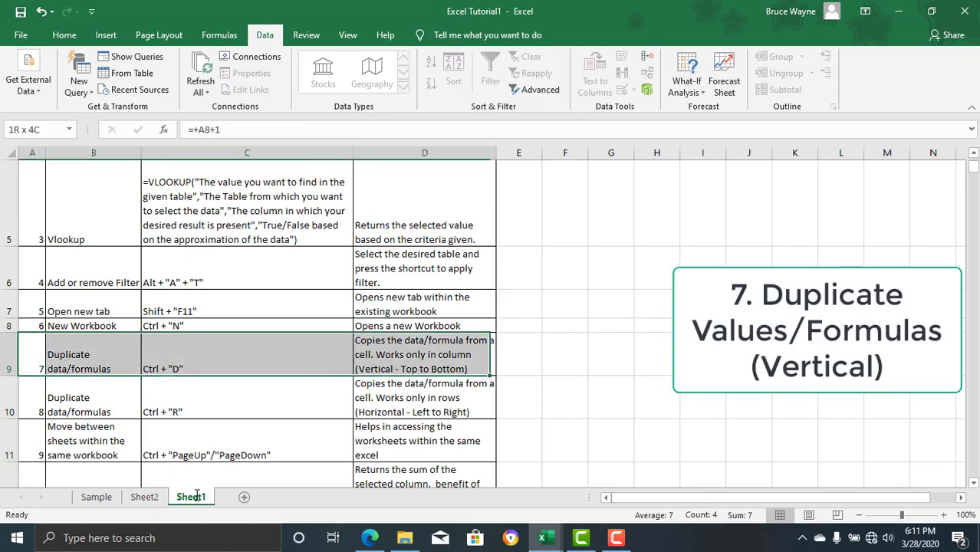
pyautogui.press('Right')
pyautogui.press('Right')
pyautogui.press('Left')
pyautogui.press('Left')
pyautogui.press('Right')
pyautogui.press('Down')
pyautogui.press('Down')
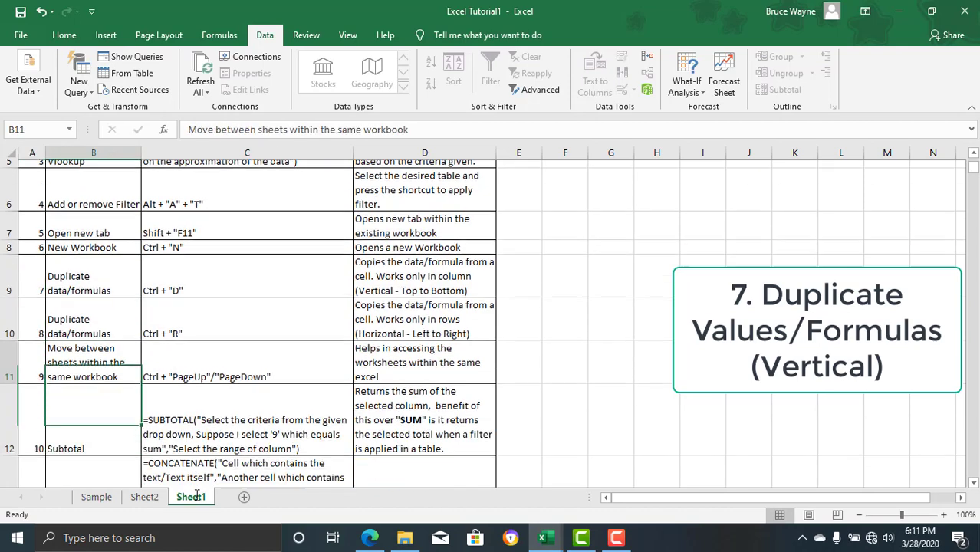
pyautogui.press('Up')
pyautogui.press('Up')
pyautogui.press('Up')
pyautogui.press('Down')
pyautogui.press('Right')
# Step: On the Sample sheet, move past Afghanistan's row to column H and test-enter 111
pyautogui.hotkey('ctrl', 'pageup')
pyautogui.hotkey('ctrl', 'pageup')
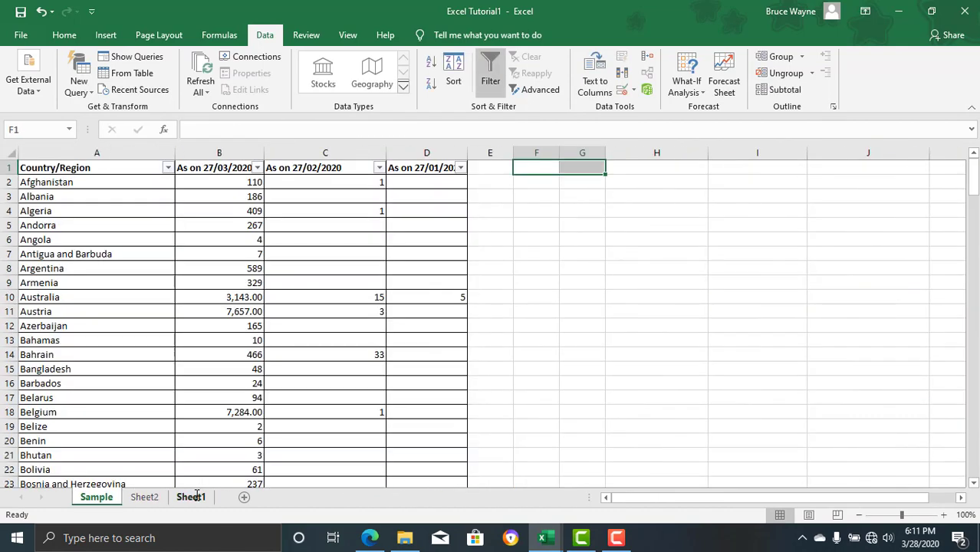
pyautogui.press('Left')
pyautogui.press('Down')
pyautogui.press('Left')
pyautogui.press('Left')
pyautogui.press('Left')
pyautogui.press('Left')
pyautogui.press('Right')
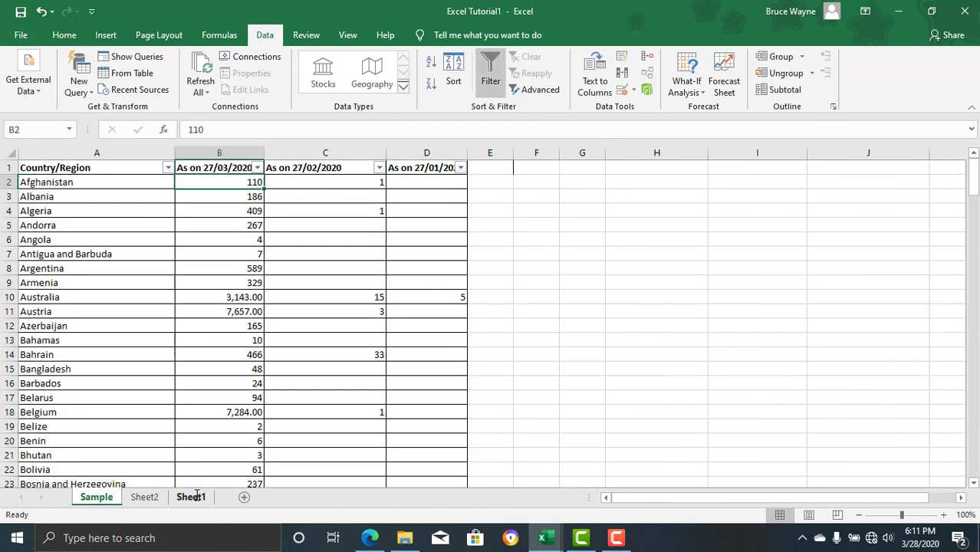
pyautogui.press('Right')
pyautogui.press('Right')
pyautogui.press('Right')
pyautogui.press('Right')
pyautogui.press('Right')
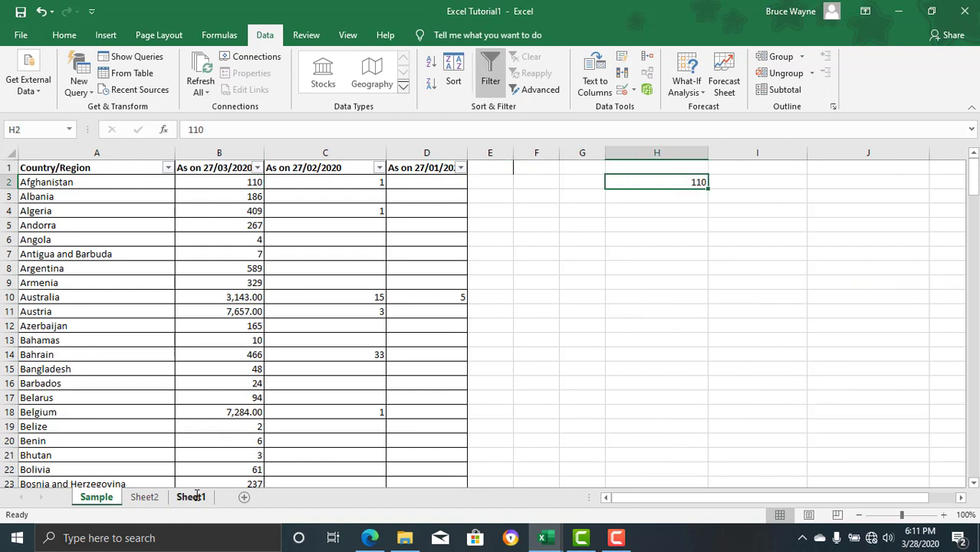
pyautogui.press('Right')
pyautogui.write('111')
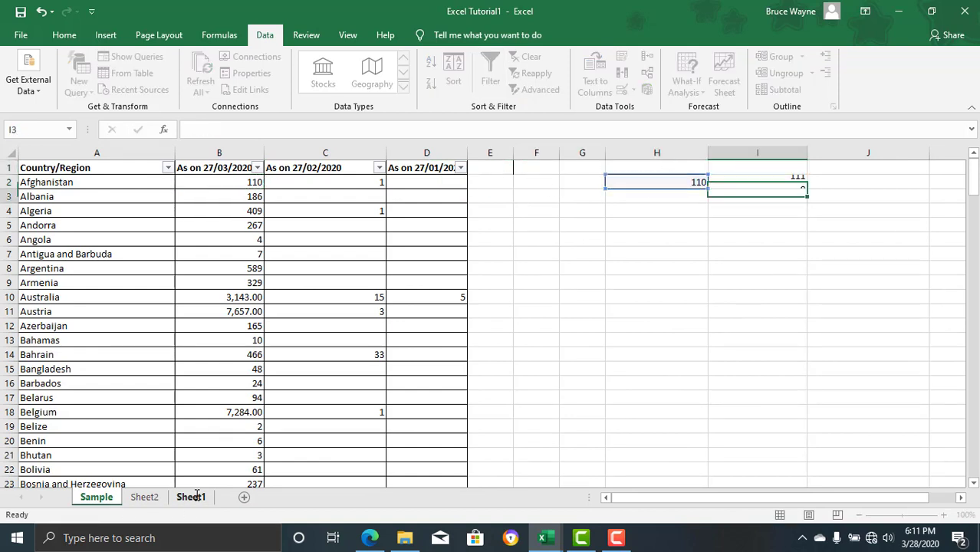
pyautogui.press('Left')
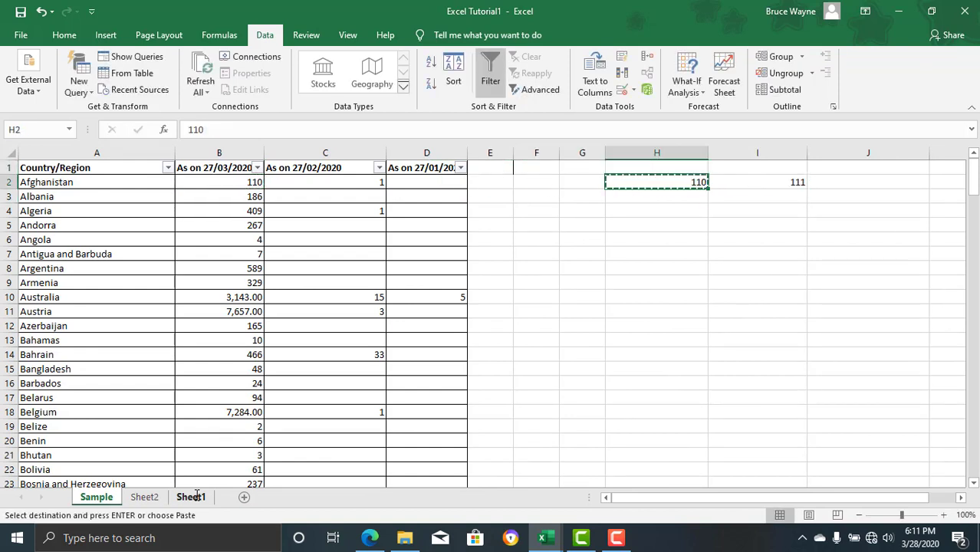
# Step: Enter =+B2 in H2 and fill it down to H17 with Ctrl+D
pyautogui.press('Escape')
pyautogui.write('+')
pyautogui.press('Left')
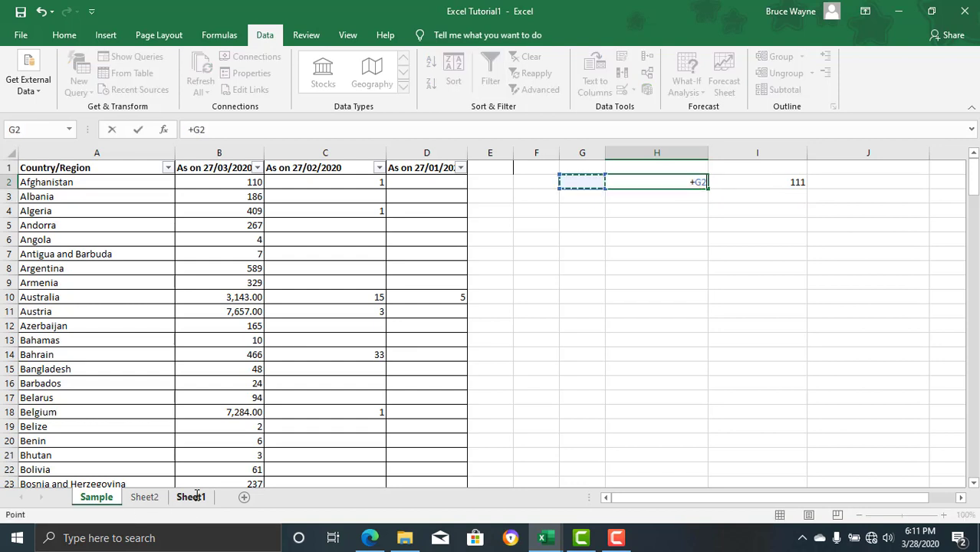
pyautogui.press('Left')
pyautogui.press('Left')
pyautogui.press('Left')
pyautogui.press('Left')
pyautogui.hotkey('ctrl', 'Return')
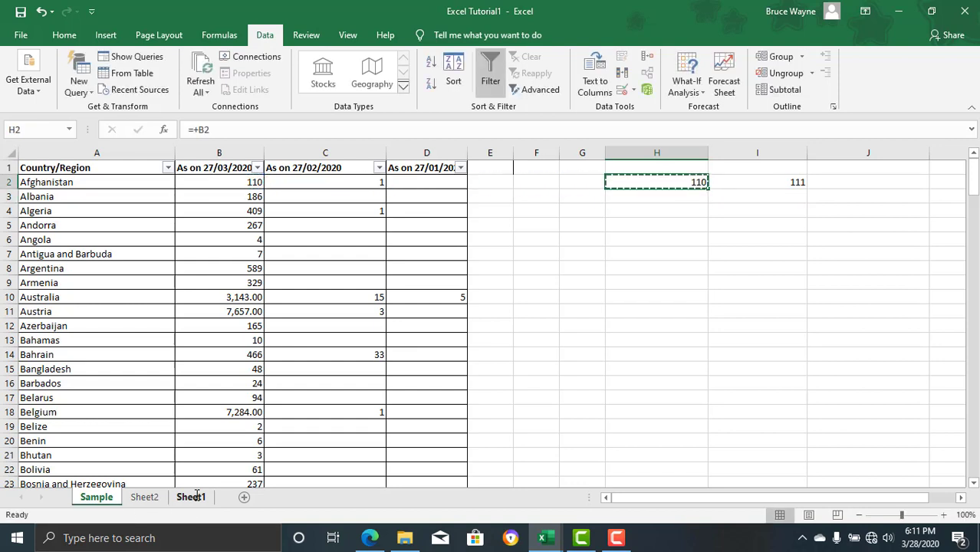
pyautogui.hotkey('ctrl', 'c')
pyautogui.hotkey('shift', 'Down')
pyautogui.hotkey('shift', 'Down')
pyautogui.hotkey('shift', 'Down')
pyautogui.press('Escape')
pyautogui.hotkey('shift', 'Up')
pyautogui.hotkey('shift', 'Up')
pyautogui.hotkey('shift', 'Up')
pyautogui.hotkey('shift', 'Down')
pyautogui.hotkey('shift', 'Down')
pyautogui.hotkey('shift', 'Down')
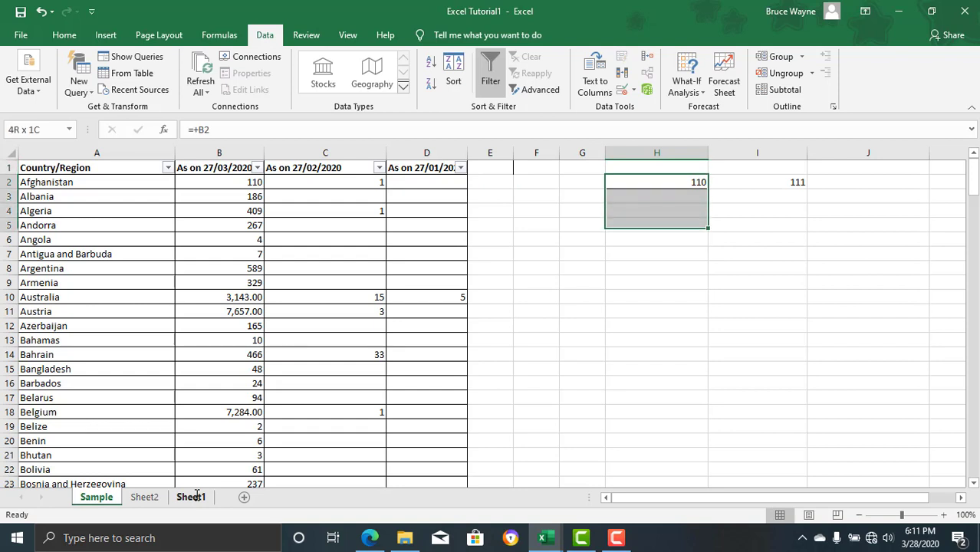
pyautogui.hotkey('shift', 'Down')
pyautogui.hotkey('shift', 'Down')
pyautogui.hotkey('shift', 'Down')
# Step: Fill I2:I17 with the plus-one formula =+H2+1 and check the results
pyautogui.hotkey('shift', 'Down')
pyautogui.hotkey('shift', 'Down')
pyautogui.hotkey('shift', 'Down')
pyautogui.hotkey('shift', 'Down')
pyautogui.hotkey('shift', 'Down')
pyautogui.hotkey('ctrl', 'd')
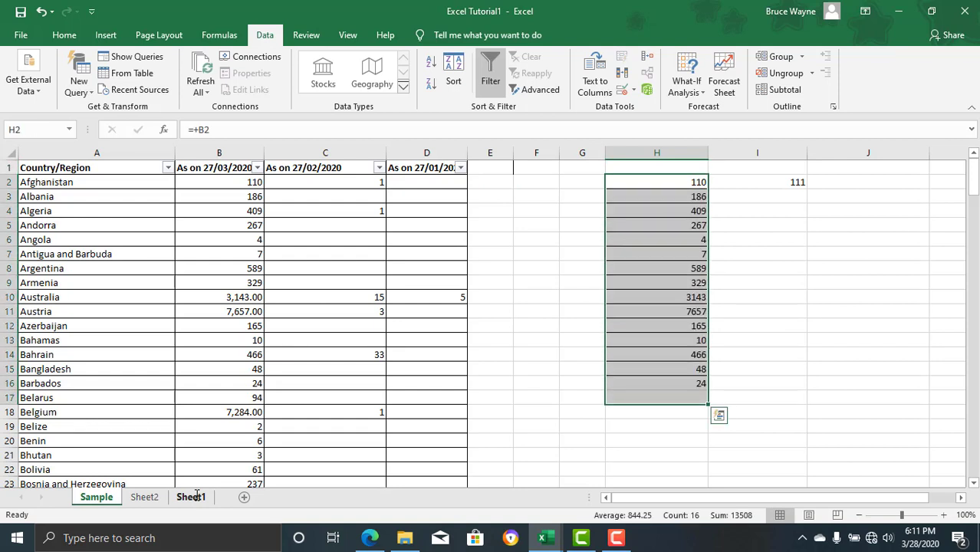
pyautogui.press('Right')
pyautogui.hotkey('shift', 'Down')
pyautogui.hotkey('shift', 'Down')
pyautogui.hotkey('shift', 'Down')
pyautogui.hotkey('shift', 'Down')
pyautogui.hotkey('shift', 'Down')
pyautogui.hotkey('shift', 'Down')
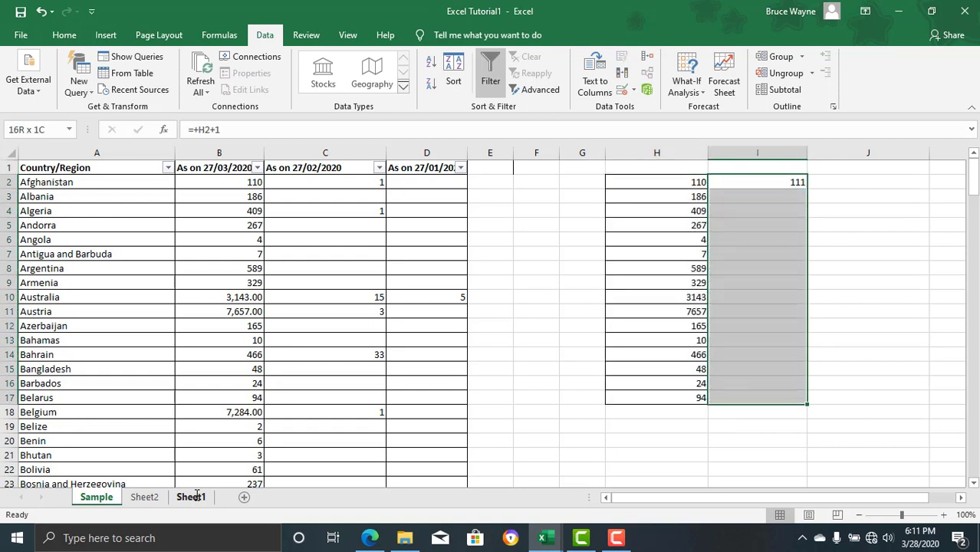
pyautogui.hotkey('shift', 'Down')
pyautogui.press('Up')
pyautogui.press('Down')
pyautogui.hotkey('shift', 'Down')
pyautogui.hotkey('shift', 'Down')
pyautogui.hotkey('shift', 'Down')
pyautogui.hotkey('shift', 'Down')
pyautogui.hotkey('shift', 'Down')
pyautogui.hotkey('shift', 'Down')
pyautogui.hotkey('shift', 'Down')
pyautogui.press('Down')
pyautogui.press('Down')
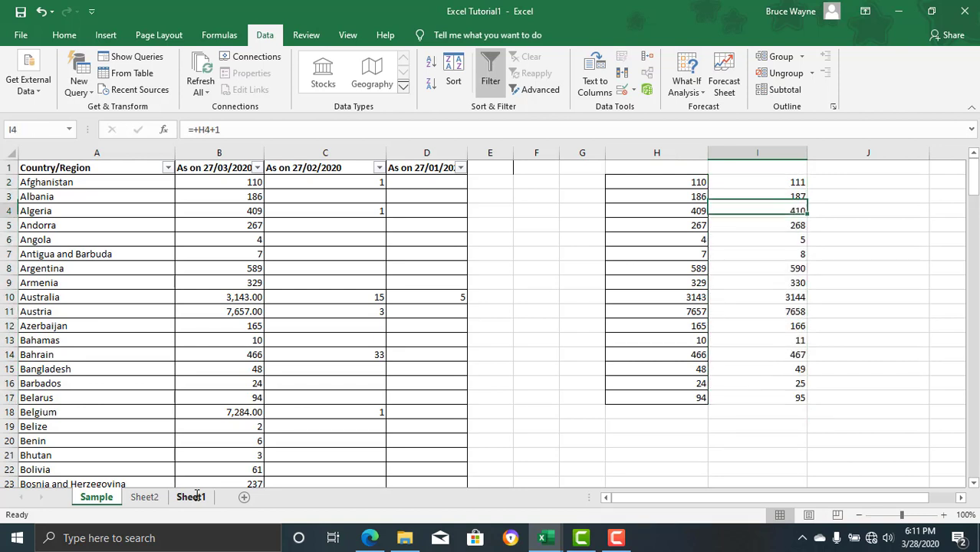
pyautogui.press('Down')
pyautogui.press('Down')
pyautogui.press('Down')
# Step: Select H1:I17 and delete the test values in both columns
pyautogui.hotkey('shift', 'Up')
pyautogui.hotkey('shift', 'Left')
pyautogui.hotkey('shift', 'Left')
pyautogui.hotkey('shift', 'Right')
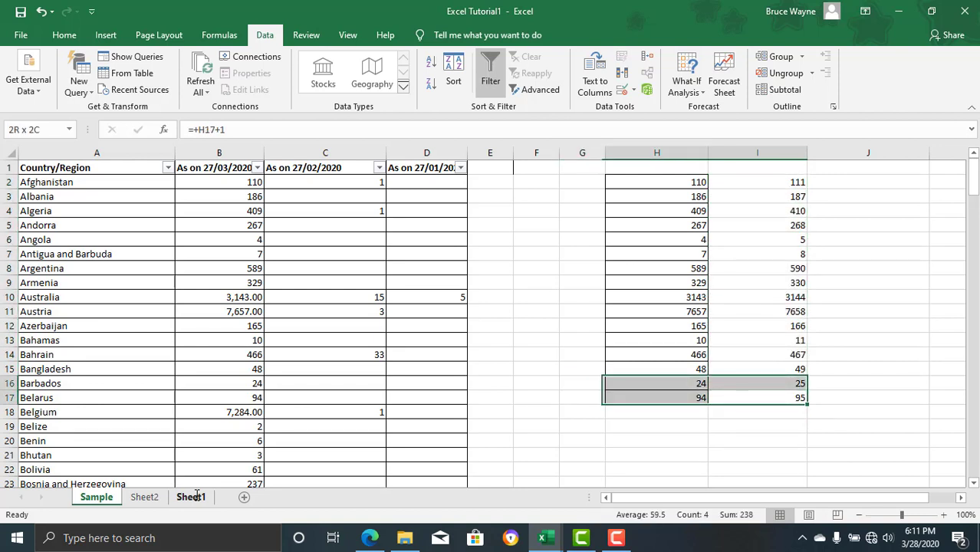
pyautogui.hotkey('shift', 'Up')
pyautogui.hotkey('shift', 'Up')
pyautogui.hotkey('shift', 'Up')
pyautogui.hotkey('shift', 'Up')
pyautogui.hotkey('shift', 'Up')
pyautogui.hotkey('shift', 'Up')
pyautogui.hotkey('shift', 'Up')
pyautogui.hotkey('shift', 'Up')
pyautogui.hotkey('shift', 'Up')
pyautogui.press('Delete')
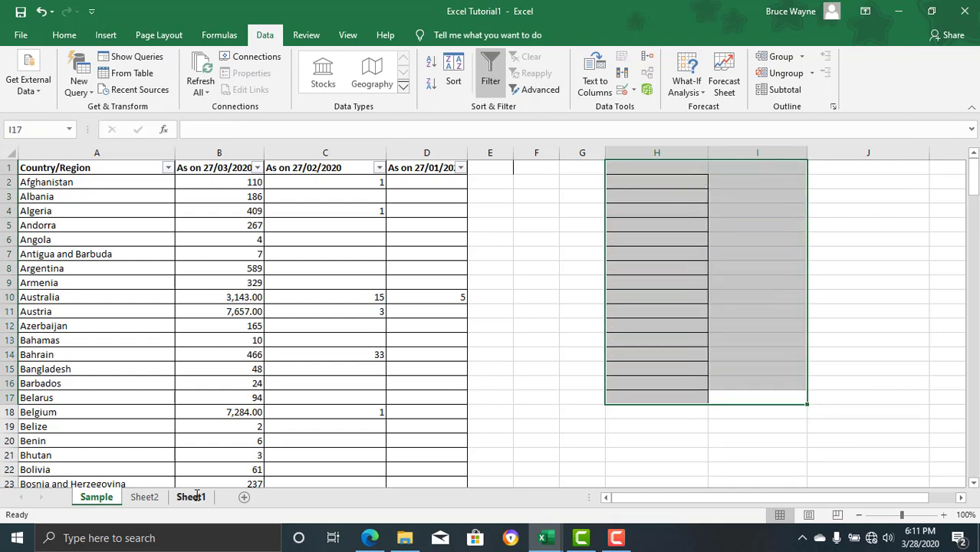
pyautogui.hotkey('alt', 'h')
pyautogui.press('Down')
pyautogui.hotkey('ctrl', 'pagedown')
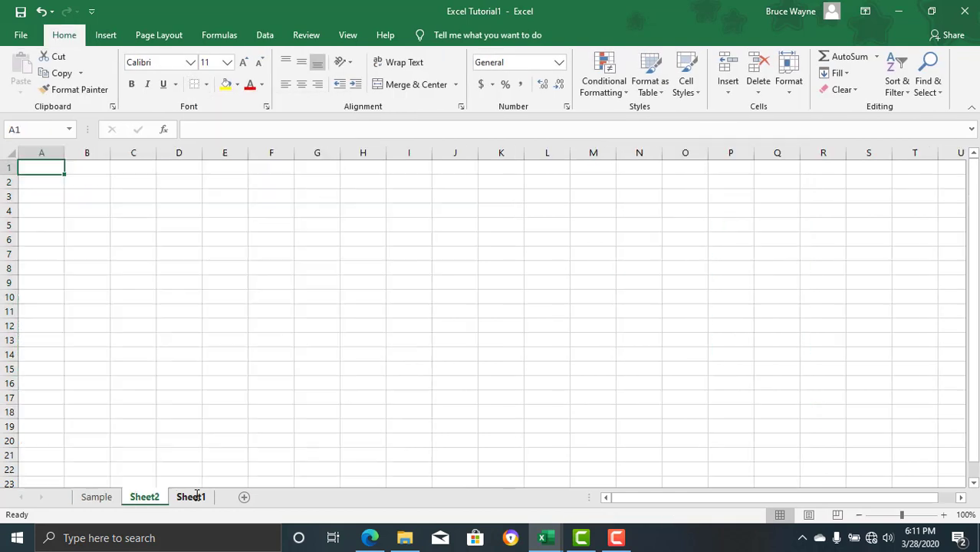
pyautogui.hotkey('ctrl', 'pageup')
pyautogui.hotkey('ctrl', 'pagedown')
pyautogui.hotkey('ctrl', 'pagedown')
pyautogui.press('Up')
pyautogui.press('Left')
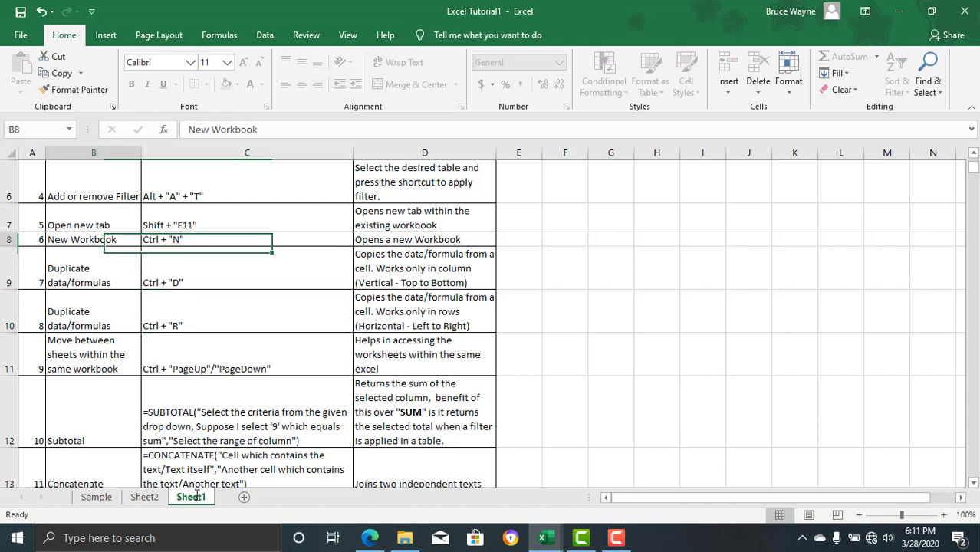
pyautogui.press('Left')
pyautogui.hotkey('shift', 'Right')
pyautogui.hotkey('shift', 'Right')
pyautogui.hotkey('shift', 'Right')
pyautogui.press('Down')
pyautogui.hotkey('shift', 'Right')
pyautogui.hotkey('shift', 'Right')
pyautogui.hotkey('shift', 'Right')
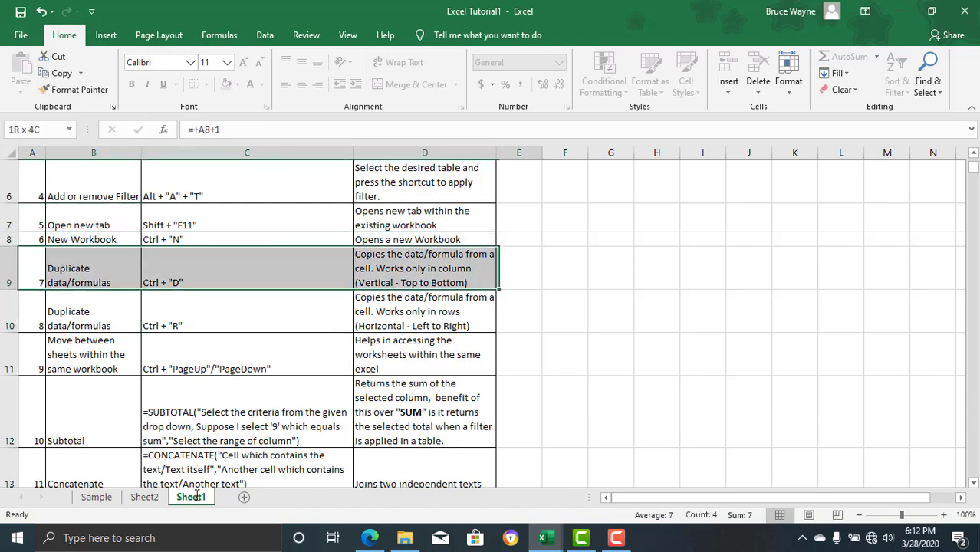
pyautogui.hotkey('shift', 'Right')
pyautogui.press('Left')
pyautogui.hotkey('shift', 'Right')
pyautogui.hotkey('shift', 'Right')
pyautogui.hotkey('shift', 'Right')
pyautogui.hotkey('shift', 'Right')
pyautogui.press('Left')
pyautogui.press('Down')
pyautogui.hotkey('shift', 'Right')
pyautogui.hotkey('shift', 'Right')
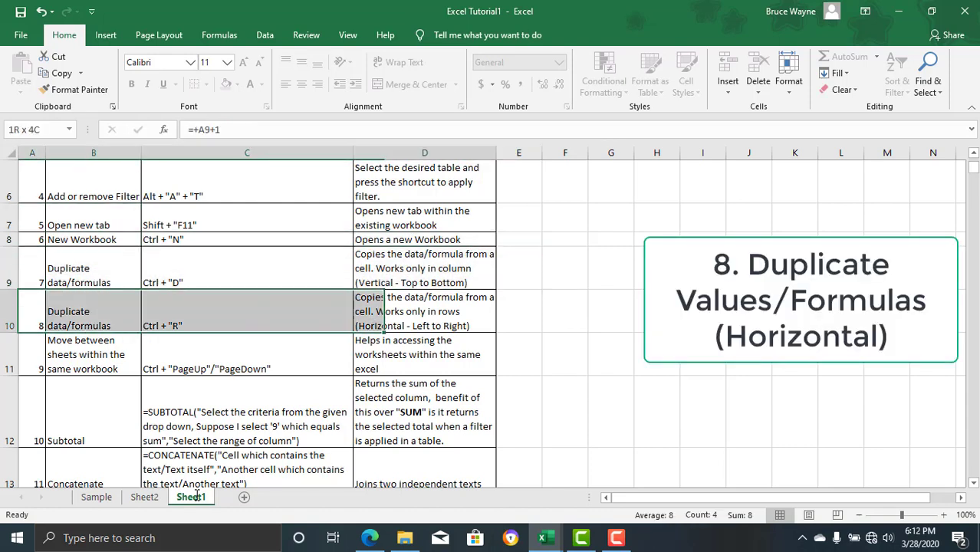
pyautogui.hotkey('shift', 'Right')
pyautogui.hotkey('shift', 'Right')
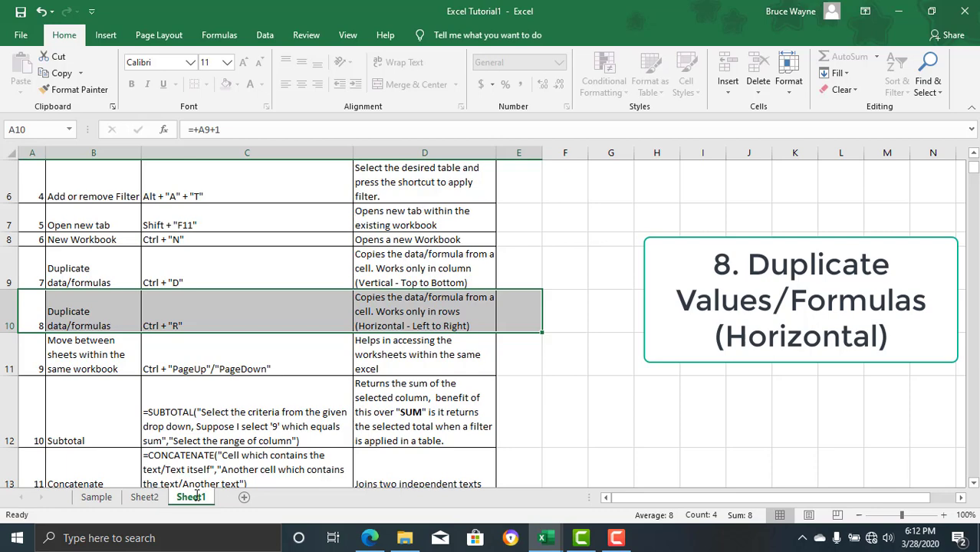
pyautogui.press('Down')
pyautogui.press('Up')
pyautogui.hotkey('shift', 'Right')
pyautogui.hotkey('shift', 'Right')
pyautogui.hotkey('shift', 'Right')
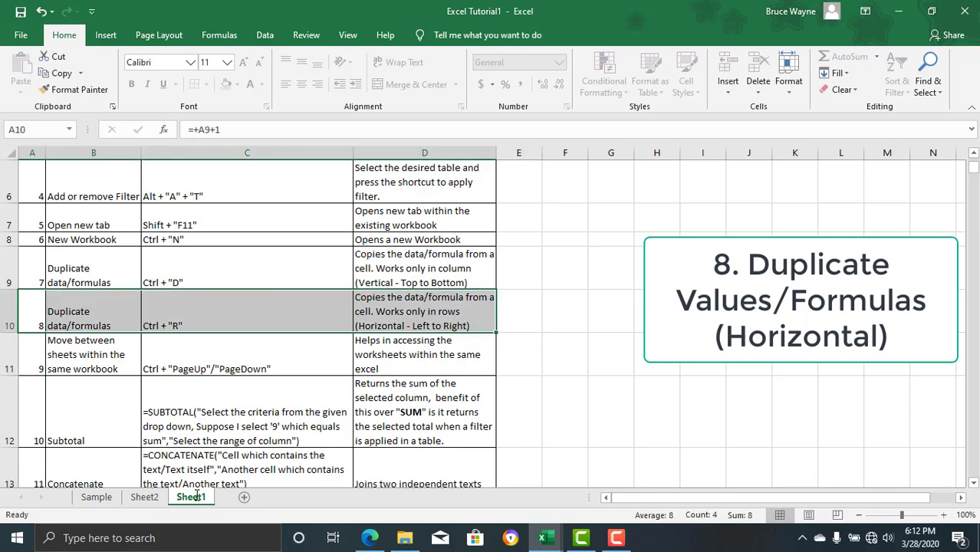
pyautogui.hotkey('ctrl', 'pageup')
pyautogui.hotkey('ctrl', 'pageup')
pyautogui.press('Up')
# Step: Select D10:J10 and fill Australia's 27/01 value 5 across row 10 with Ctrl+R
pyautogui.hotkey('ctrl', 'Up')
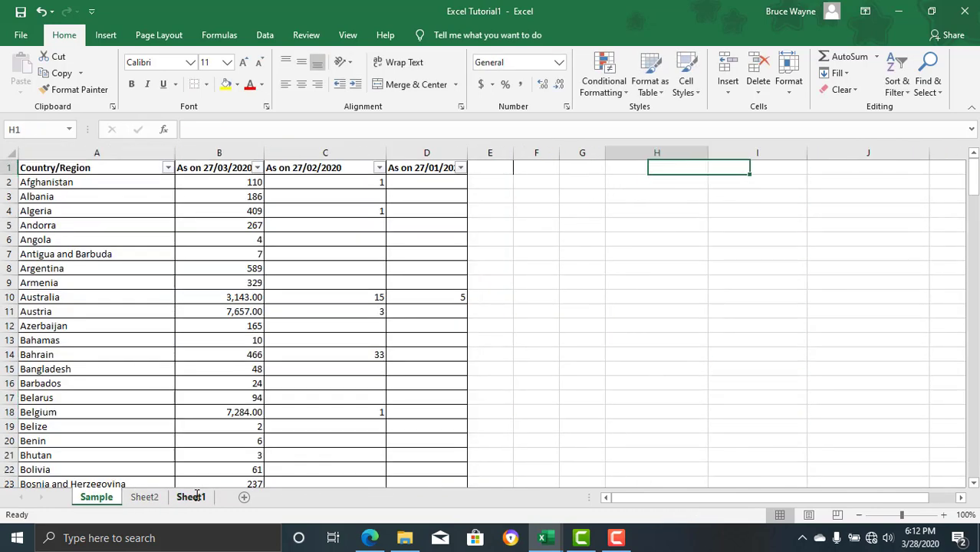
pyautogui.press('Left')
pyautogui.press('Left')
pyautogui.press('Left')
pyautogui.press('Down')
pyautogui.press('Down')
pyautogui.press('Down')
pyautogui.press('Down')
pyautogui.press('Down')
pyautogui.press('Down')
pyautogui.press('Left')
pyautogui.press('Left')
pyautogui.press('Down')
pyautogui.press('Down')
pyautogui.press('Down')
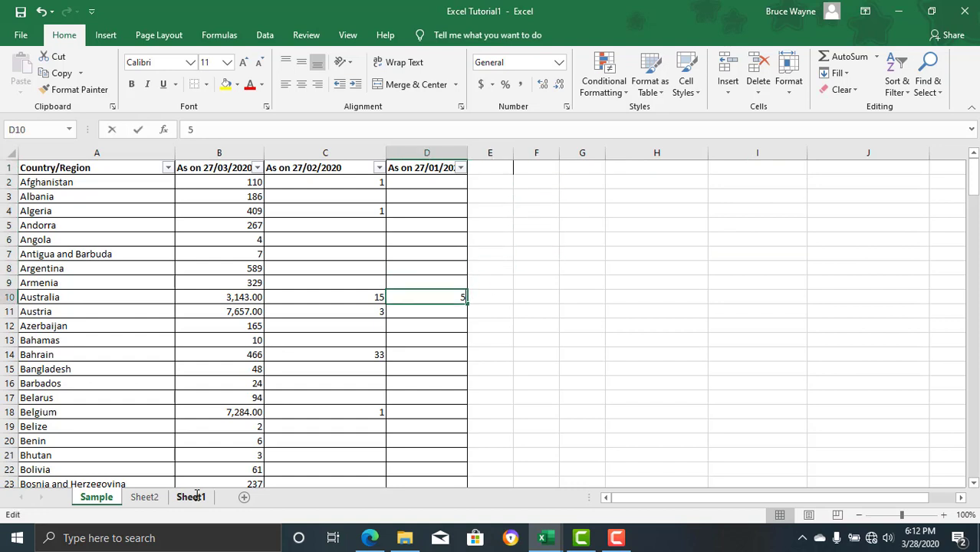
pyautogui.hotkey('shift', 'Right')
pyautogui.hotkey('shift', 'Right')
pyautogui.hotkey('shift', 'Right')
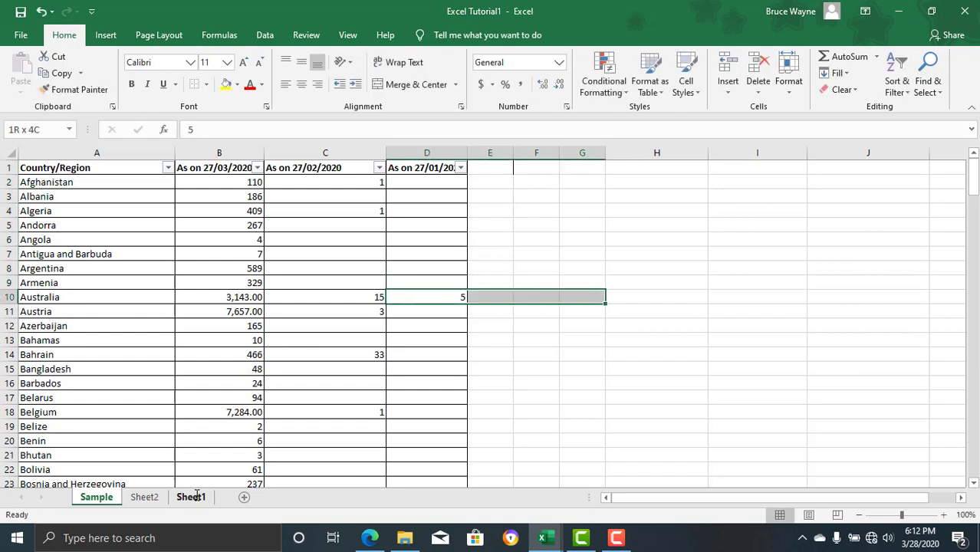
pyautogui.hotkey('shift', 'Right')
pyautogui.hotkey('shift', 'Right')
pyautogui.hotkey('shift', 'Right')
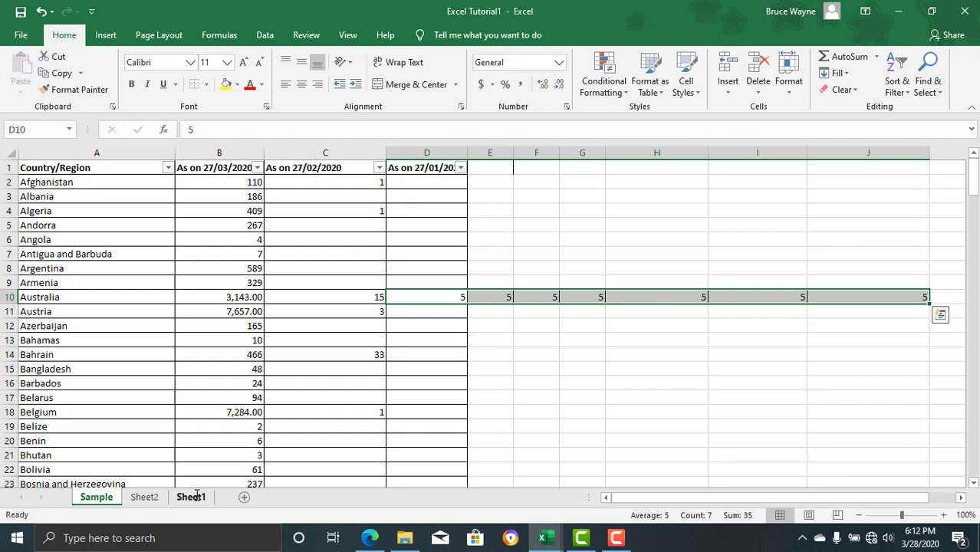
pyautogui.press('Right')
# Step: Select the copied 5s from E10 onward and clear them
pyautogui.press('Right')
pyautogui.press('Left')
pyautogui.press('Right')
pyautogui.press('Right')
pyautogui.press('Left')
pyautogui.press('Left')
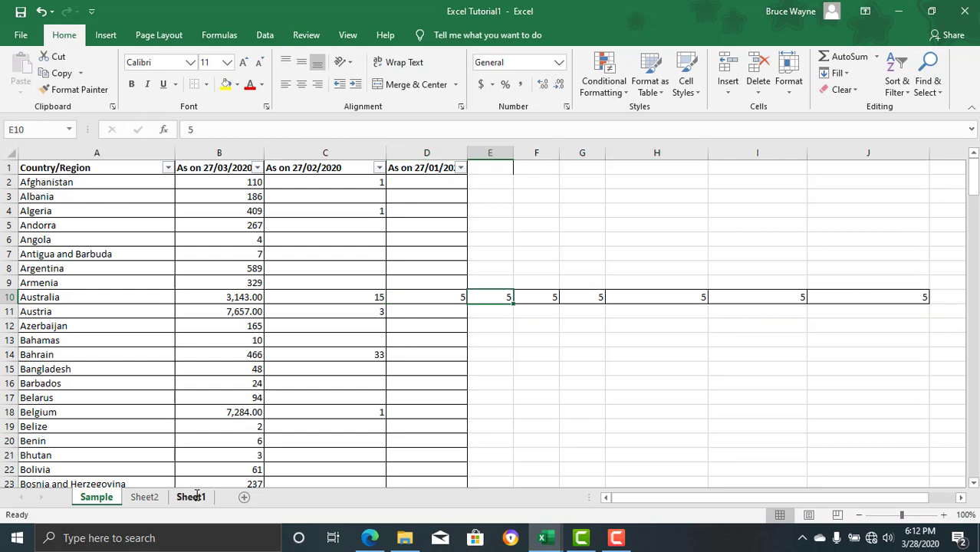
pyautogui.hotkey('shift', 'Right')
pyautogui.hotkey('shift', 'Right')
pyautogui.hotkey('shift', 'Right')
pyautogui.hotkey('shift', 'Right')
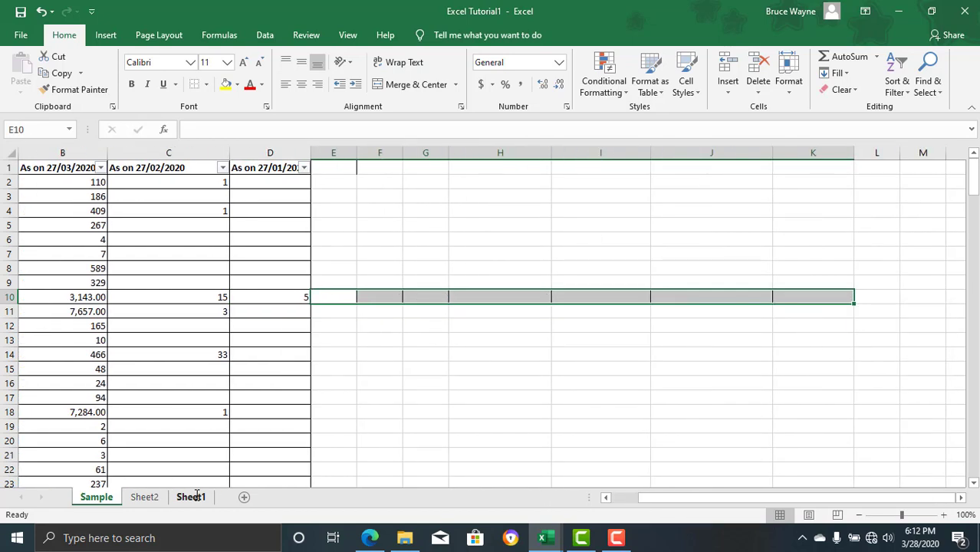
pyautogui.press('Left')
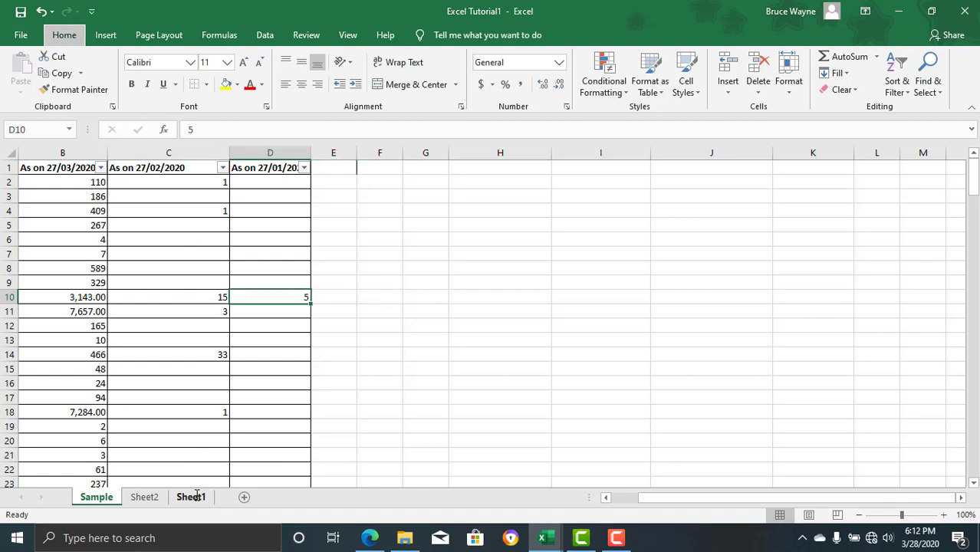
# Step: Open and close the border options, then switch to Sheet1's shortcut list
pyautogui.hotkey('alt', 'h')
pyautogui.press('b')
pyautogui.press('Escape')
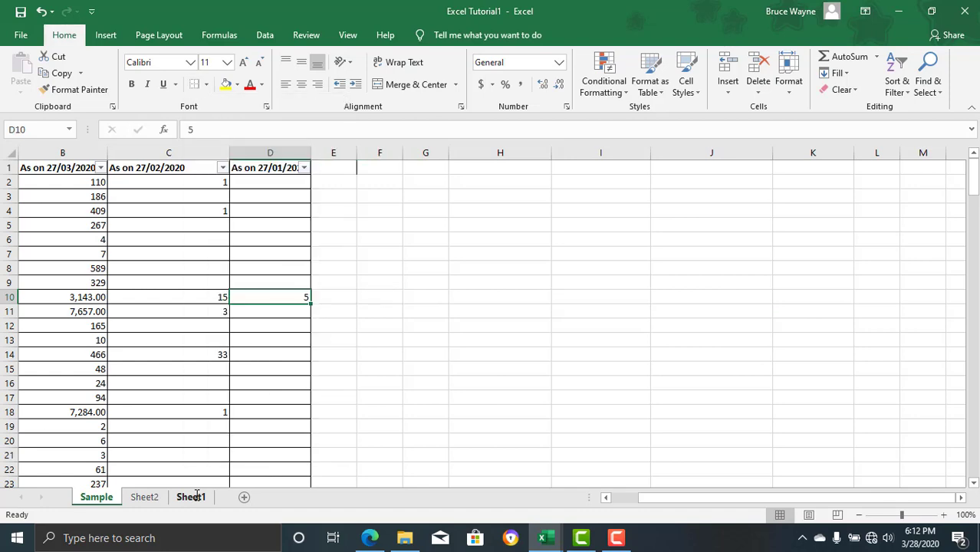
pyautogui.press('Right')
pyautogui.press('Right')
pyautogui.press('Right')
pyautogui.press('Left')
pyautogui.press('Left')
pyautogui.press('Left')
pyautogui.press('Left')
pyautogui.press('Left')
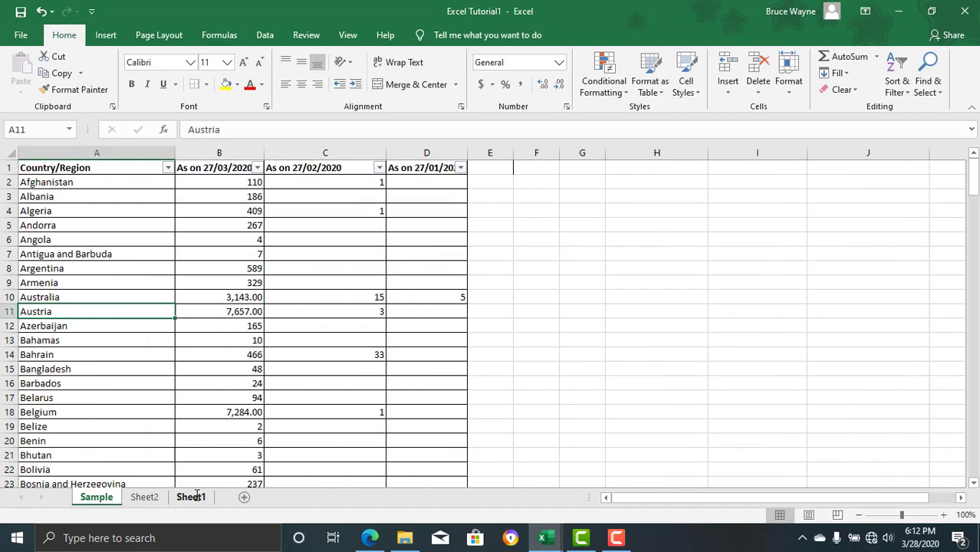
pyautogui.hotkey('ctrl', 'pagedown')
pyautogui.hotkey('ctrl', 'pagedown')
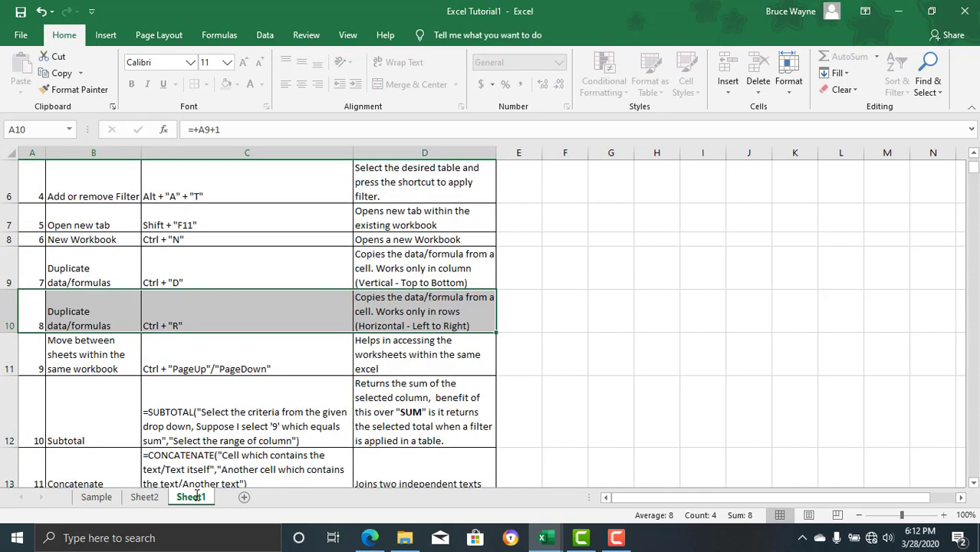
# Step: Select the Move between sheets entry in row 11 and cycle sheets with Ctrl+PageUp/PageDown
pyautogui.press('Down')
pyautogui.press('Right')
pyautogui.press('Right')
pyautogui.press('Right')
pyautogui.press('Left')
pyautogui.press('Left')
pyautogui.press('Left')
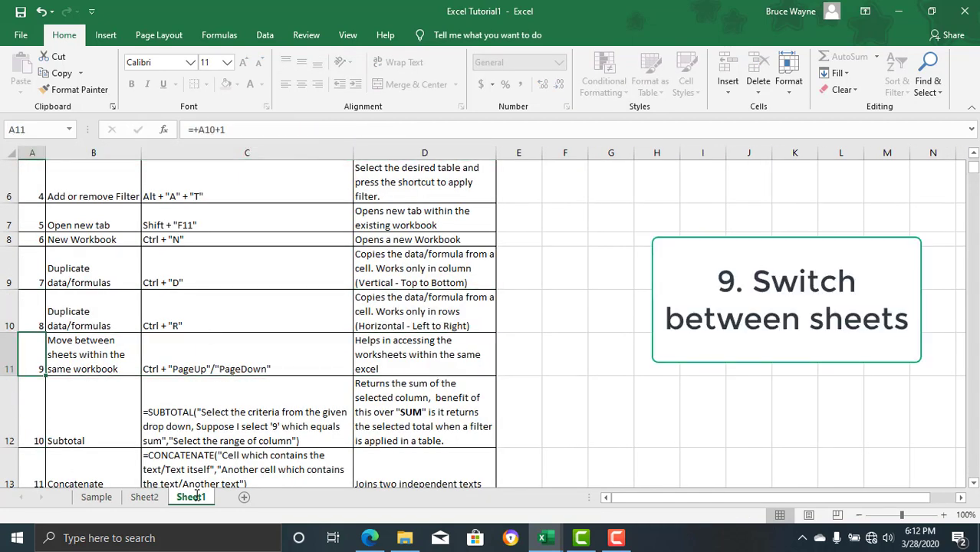
pyautogui.hotkey('shift', 'Right')
pyautogui.hotkey('shift', 'Right')
pyautogui.hotkey('shift', 'Right')
pyautogui.press('Right')
pyautogui.press('Left')
pyautogui.hotkey('shift', 'Right')
pyautogui.hotkey('shift', 'Right')
pyautogui.hotkey('shift', 'Right')
pyautogui.hotkey('shift', 'Right')
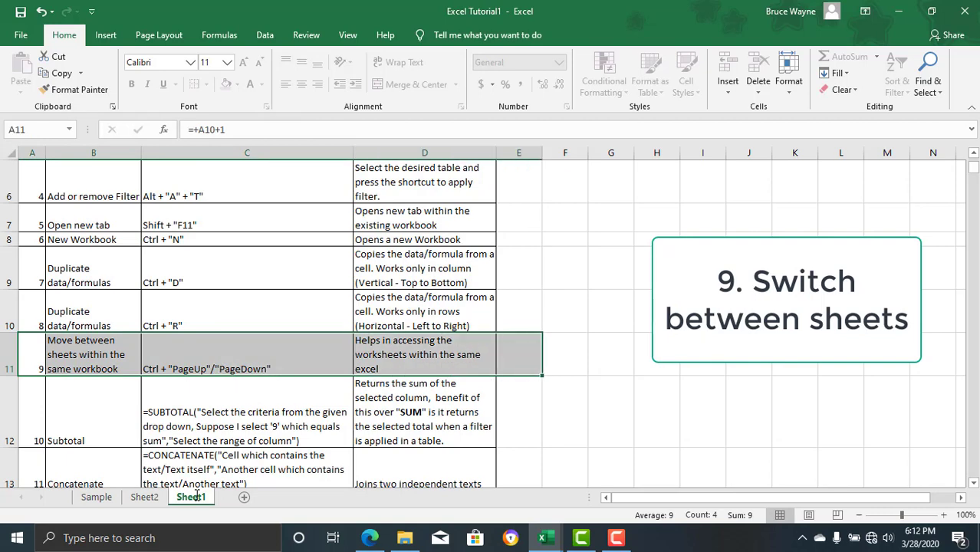
pyautogui.press('Right')
pyautogui.hotkey('ctrl', 'pageup')
pyautogui.hotkey('ctrl', 'pageup')
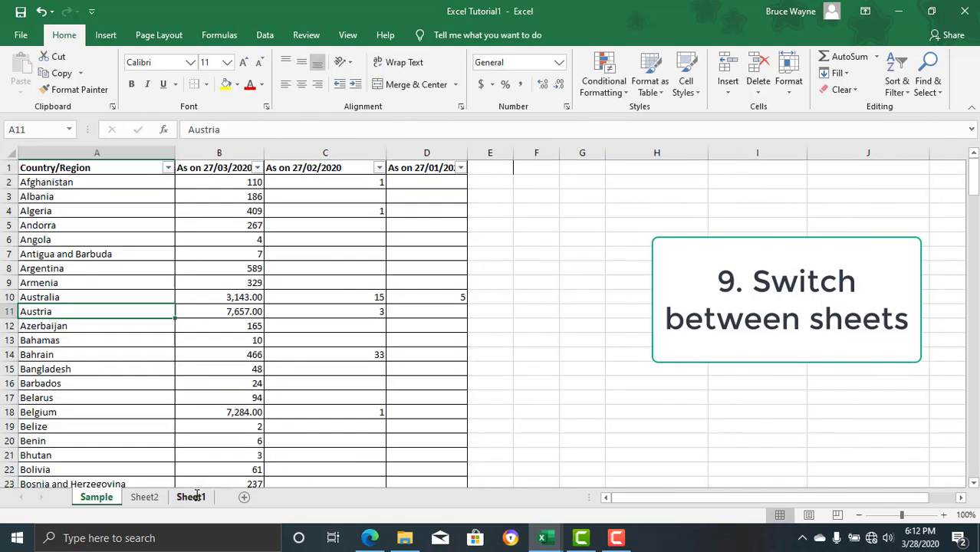
pyautogui.hotkey('ctrl', 'pagedown')
pyautogui.hotkey('ctrl', 'pagedown')
pyautogui.press('Right')
pyautogui.hotkey('shift', 'Right')
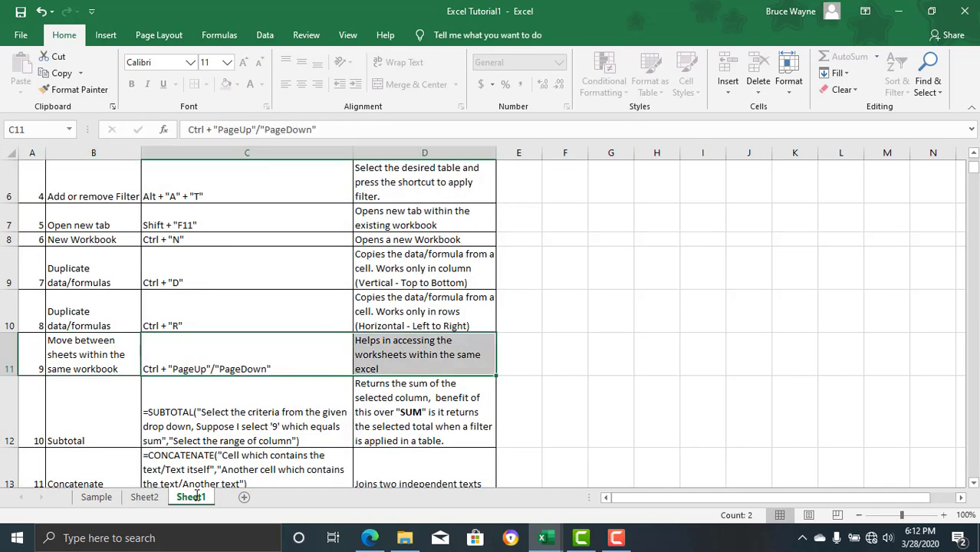
pyautogui.hotkey('ctrl', 'pageup')
pyautogui.hotkey('ctrl', 'pageup')
pyautogui.hotkey('ctrl', 'pagedown')
pyautogui.hotkey('ctrl', 'pagedown')
# Step: Select the Subtotal entry in row 12, then switch over to the Sample sheet
pyautogui.press('Down')
pyautogui.press('Left')
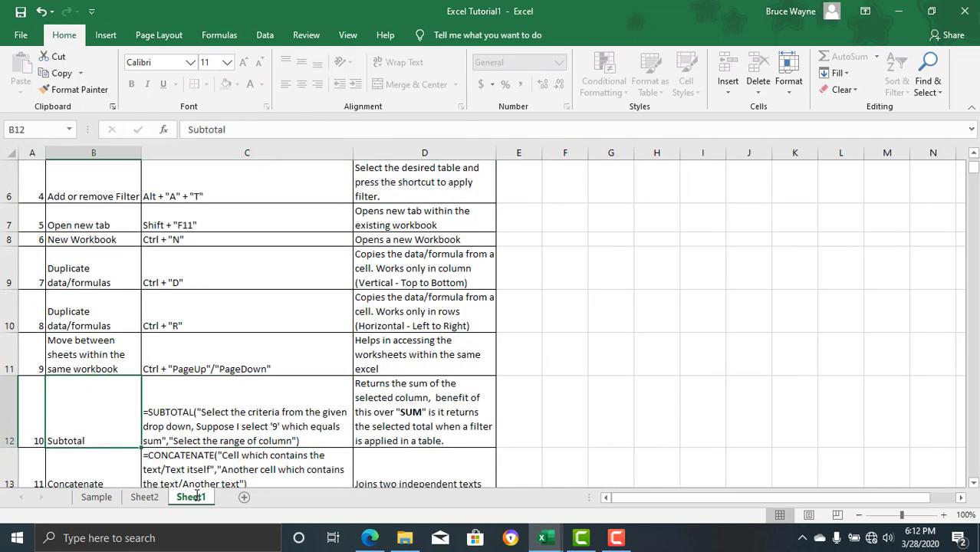
pyautogui.press('Down')
pyautogui.press('Down')
pyautogui.press('Down')
pyautogui.press('Up')
pyautogui.press('Up')
pyautogui.press('Up')
pyautogui.press('Right')
pyautogui.press('Right')
pyautogui.hotkey('shift', 'Left')
pyautogui.hotkey('shift', 'Left')
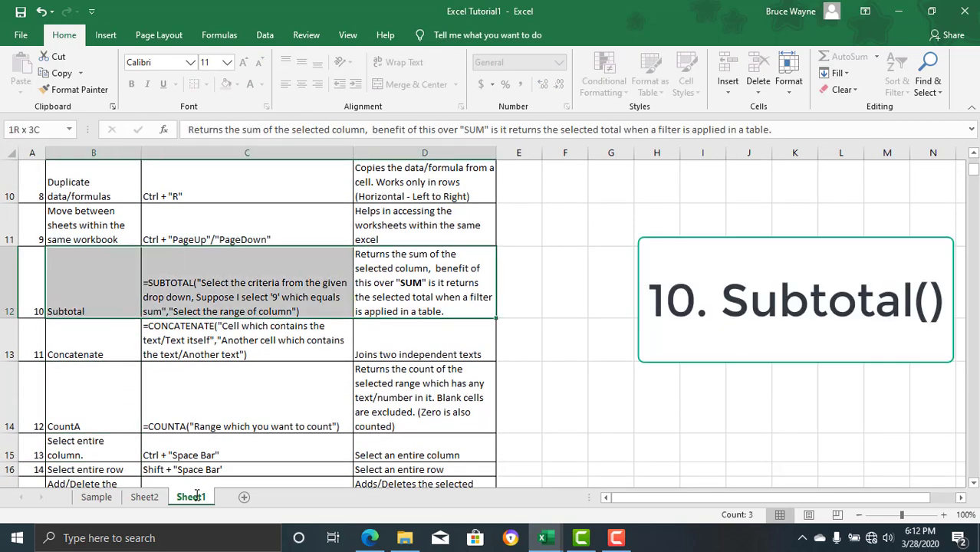
pyautogui.press('Left')
pyautogui.press('Right')
pyautogui.press('Right')
pyautogui.press('Left')
pyautogui.hotkey('shift', 'Left')
pyautogui.hotkey('shift', 'Left')
pyautogui.press('Right')
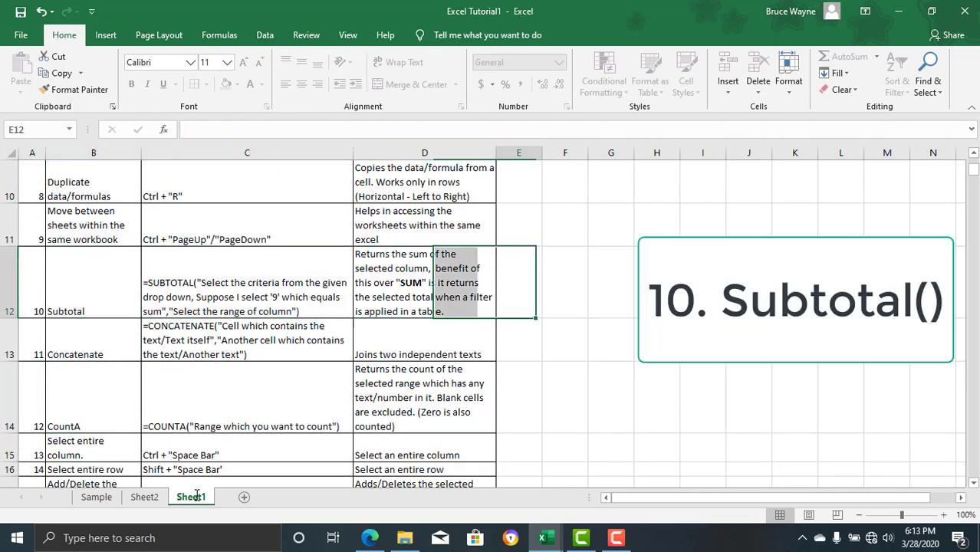
pyautogui.press('Left')
pyautogui.hotkey('shift', 'Left')
pyautogui.hotkey('shift', 'Left')
pyautogui.hotkey('shift', 'Left')
pyautogui.hotkey('ctrl', 'pageup')
pyautogui.hotkey('ctrl', 'pageup')
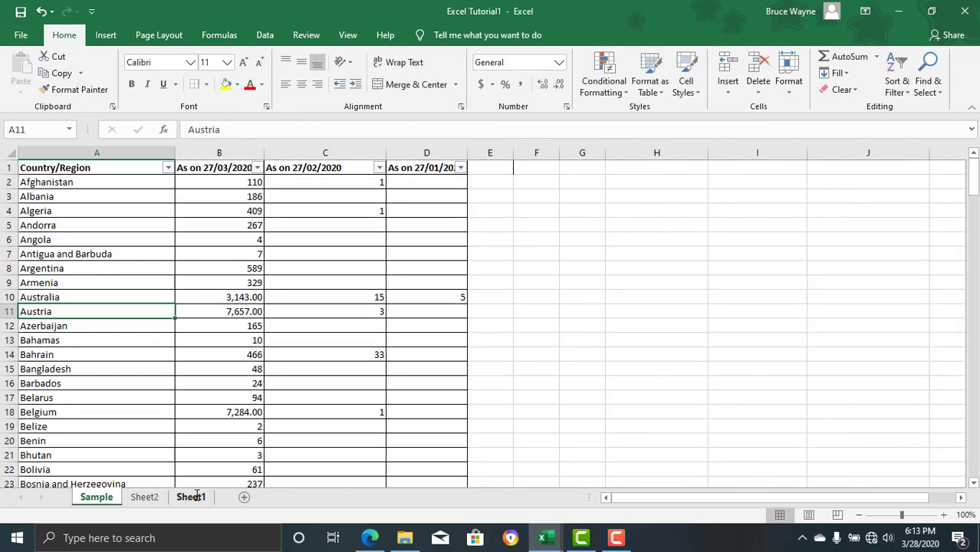
# Step: Enter =SUBTOTAL(9,B2:B177) in B178, just below the case counts
pyautogui.press('Down')
pyautogui.hotkey('ctrl', 'Down')
pyautogui.press('Down')
pyautogui.press('Right')
pyautogui.hotkey('shift', 'Right')
pyautogui.hotkey('shift', 'Left')
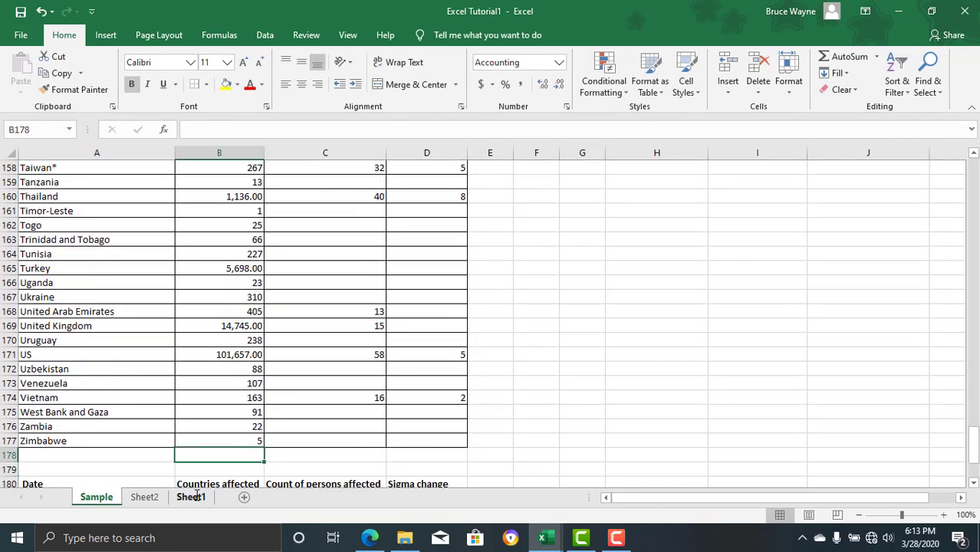
pyautogui.write('=')
pyautogui.write('subt')
pyautogui.press('Tab')
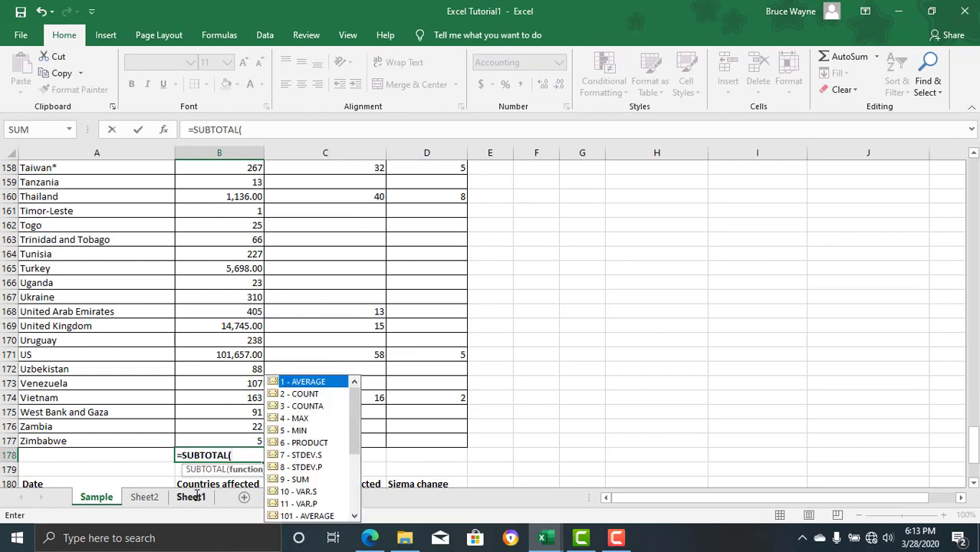
pyautogui.write('9,')
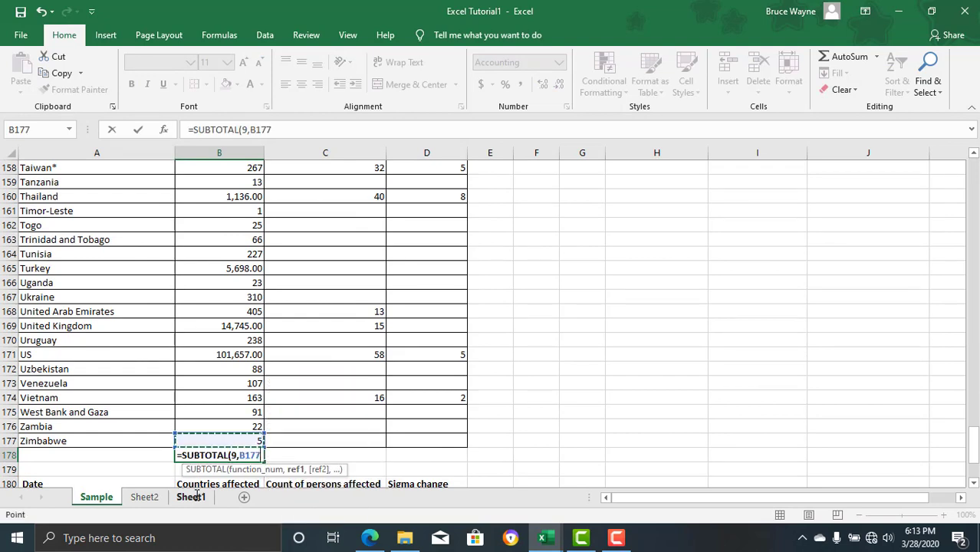
pyautogui.hotkey('ctrl', 'shift', 'Up')
pyautogui.write(')')
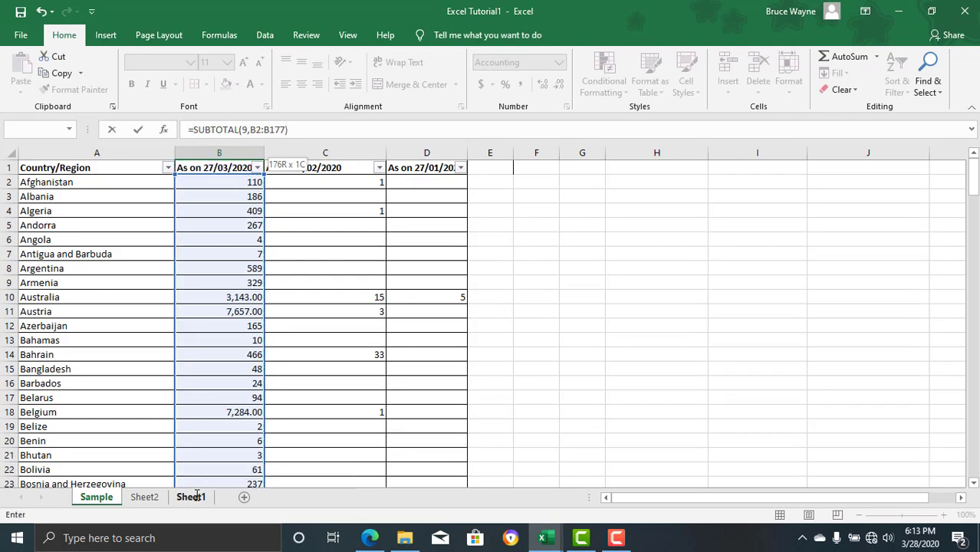
pyautogui.press('Return')
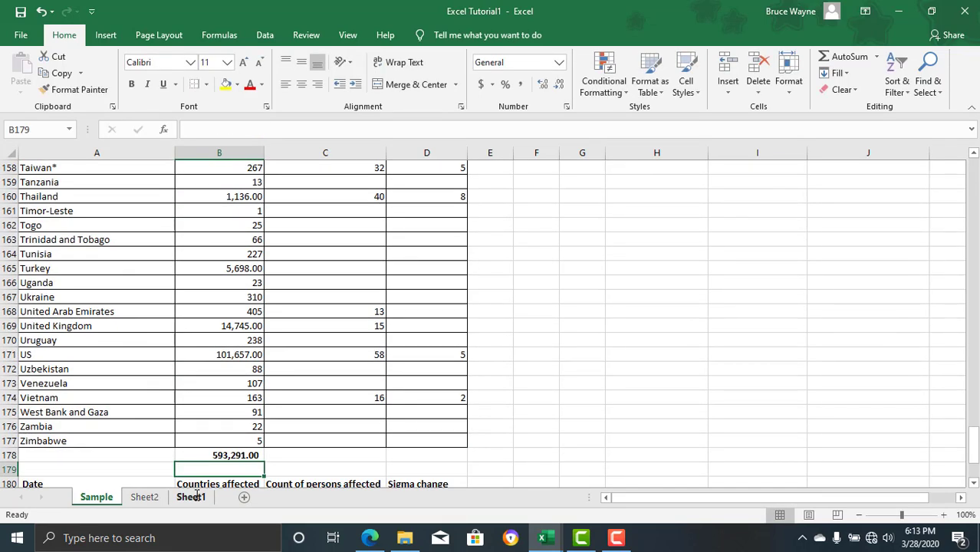
# Step: Filter Country/Region to only India and US, so the subtotal shows 102,544.00
pyautogui.press('Up')
pyautogui.press('Up')
pyautogui.hotkey('ctrl', 'Up')
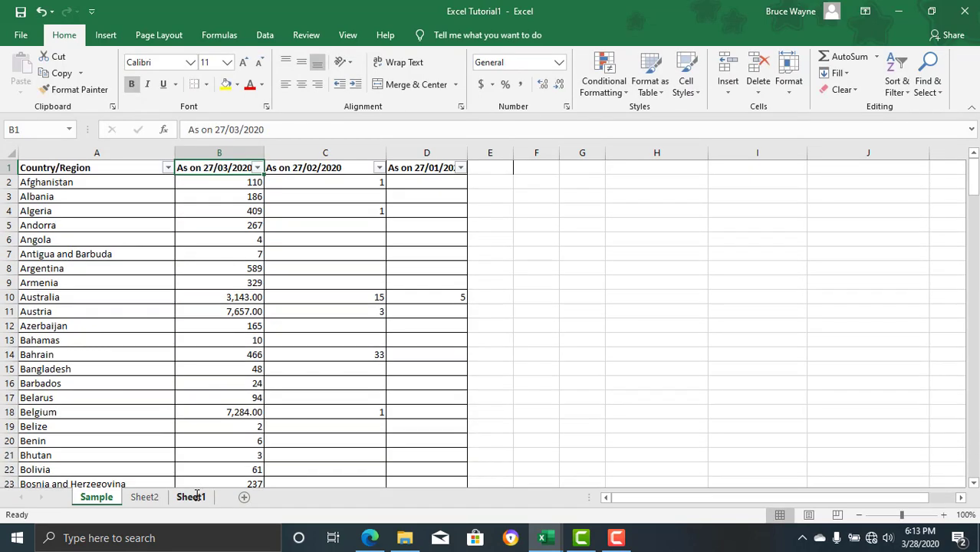
pyautogui.press('Left')
pyautogui.hotkey('alt', 'Down')
pyautogui.press('Down')
pyautogui.press('Down')
pyautogui.press('Down')
pyautogui.press('Down')
pyautogui.press('space')
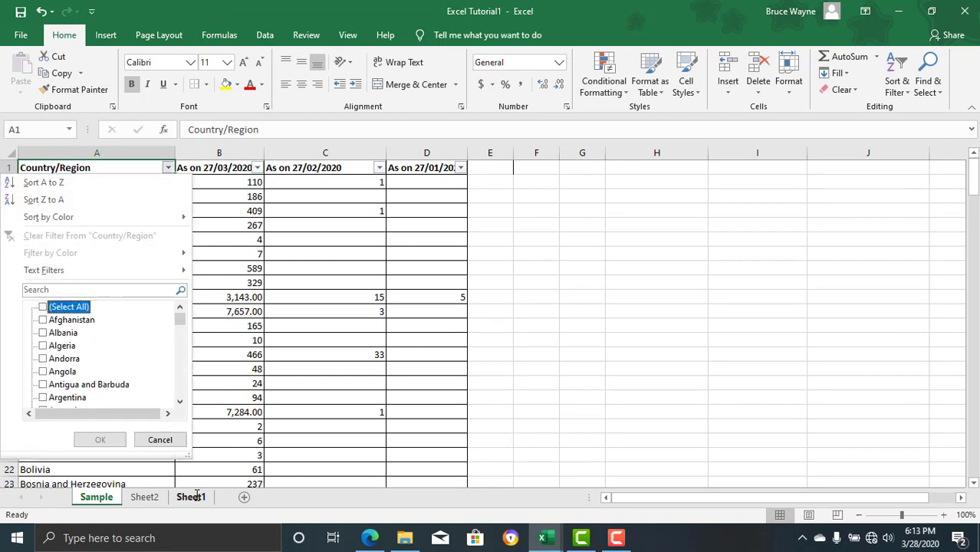
pyautogui.press('i')
pyautogui.press('n')
pyautogui.press('u')
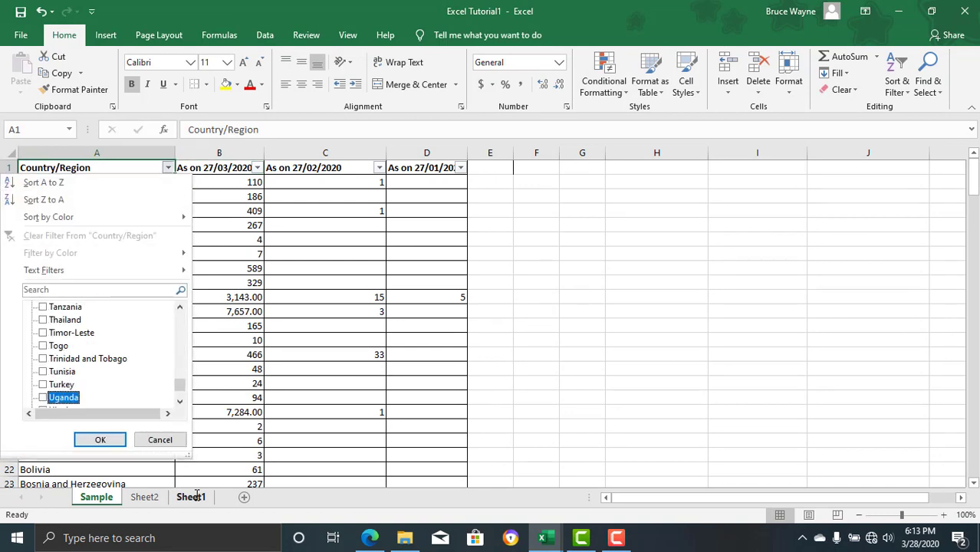
pyautogui.press('s')
pyautogui.press('Return')
# Step: Type 'But sum formula doesn't show the filtered value' in F178 beside the subtotal
pyautogui.press('Right')
pyautogui.hotkey('ctrl', 'Down')
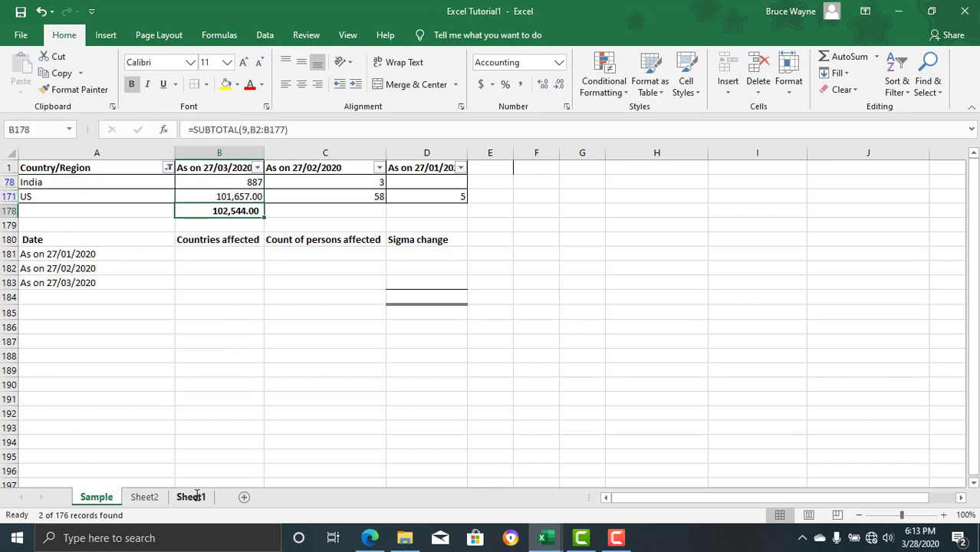
pyautogui.press('Down')
pyautogui.press('Escape')
pyautogui.press('Up')
pyautogui.press('Up')
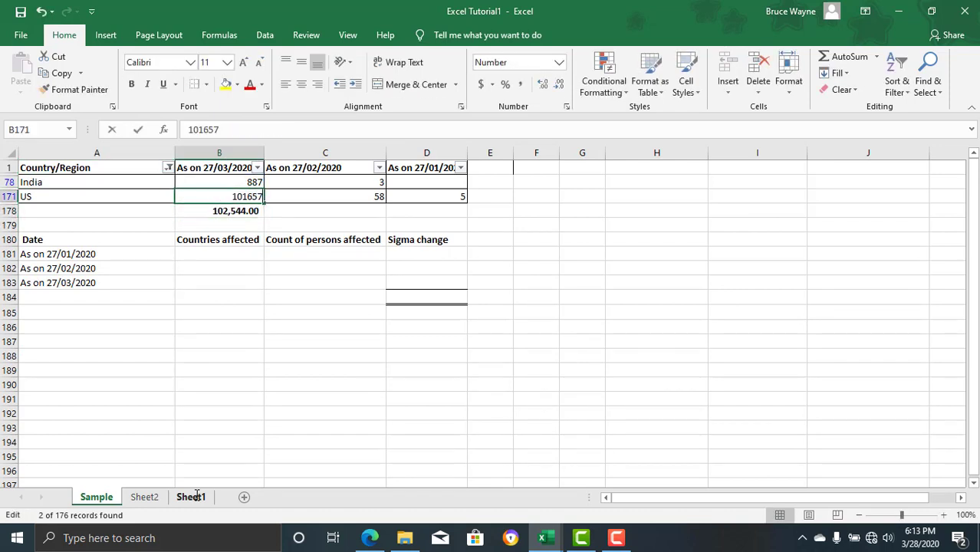
pyautogui.press('Down')
pyautogui.press('Right')
pyautogui.press('Right')
pyautogui.press('Right')
pyautogui.press('Right')
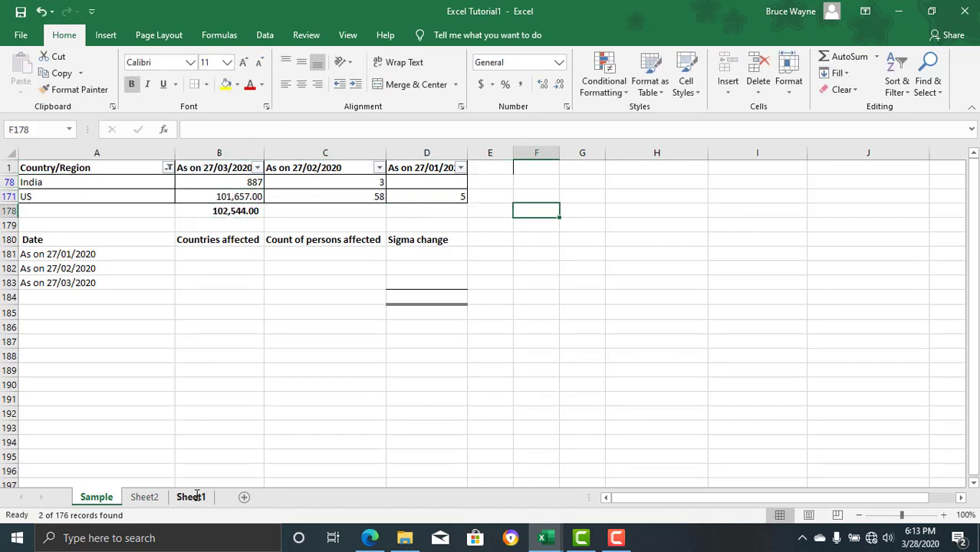
pyautogui.write('Bu')
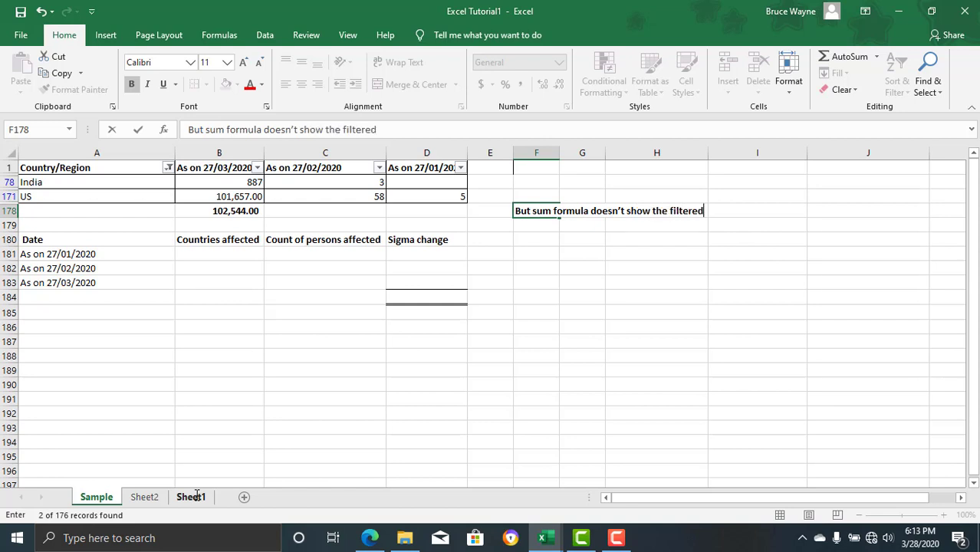
pyautogui.write('value')
pyautogui.hotkey('ctrl', 'Return')
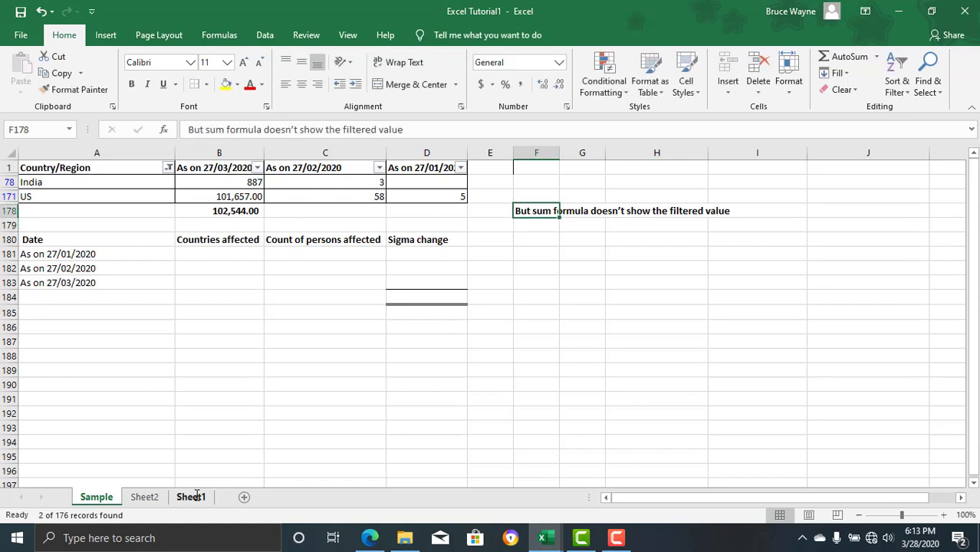
pyautogui.hotkey('shift', 'Right')
pyautogui.hotkey('shift', 'Right')
pyautogui.hotkey('shift', 'Right')
pyautogui.hotkey('shift', 'BackSpace')
pyautogui.hotkey('shift', 'Right')
pyautogui.hotkey('shift', 'Right')
pyautogui.hotkey('shift', 'Right')
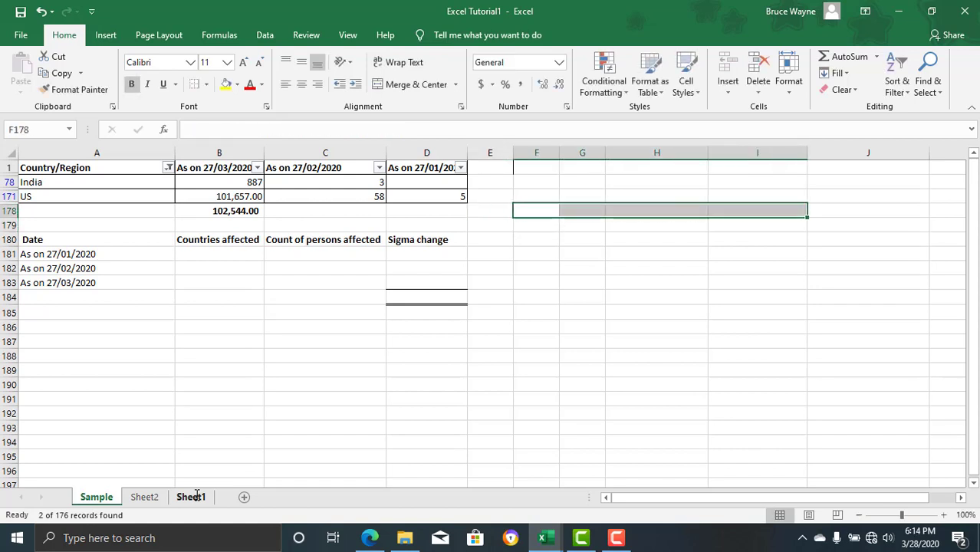
# Step: Clear the Country/Region filter so every country shows again
pyautogui.hotkey('ctrl', 'Home')
pyautogui.press('Up')
pyautogui.hotkey('alt', 'Down')
pyautogui.press('Escape')
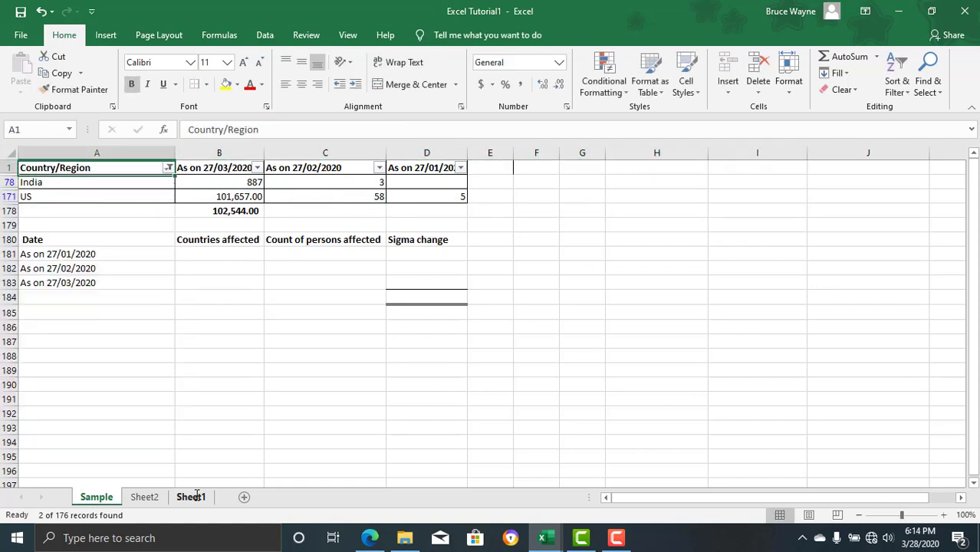
pyautogui.hotkey('alt', 'Down')
pyautogui.press('Down')
pyautogui.press('Down')
pyautogui.press('Down')
pyautogui.press('Return')
# Step: Label A178 'Subtotal' and A179 'SUM' below the last country
pyautogui.press('Down')
pyautogui.press('Down')
pyautogui.press('Down')
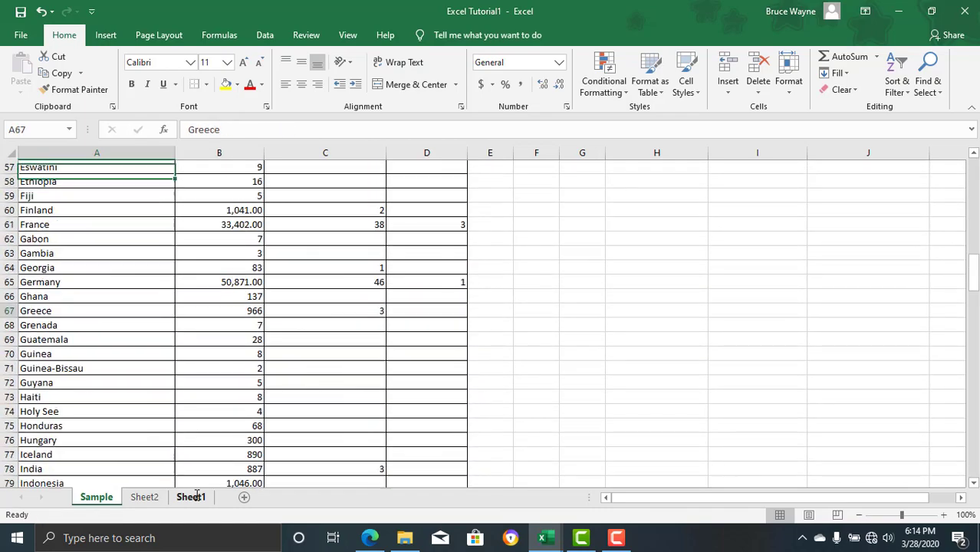
pyautogui.press('Down')
pyautogui.press('Down')
pyautogui.press('Down')
pyautogui.press('Down')
pyautogui.press('Down')
pyautogui.press('Down')
pyautogui.press('Up')
pyautogui.press('Up')
pyautogui.press('Up')
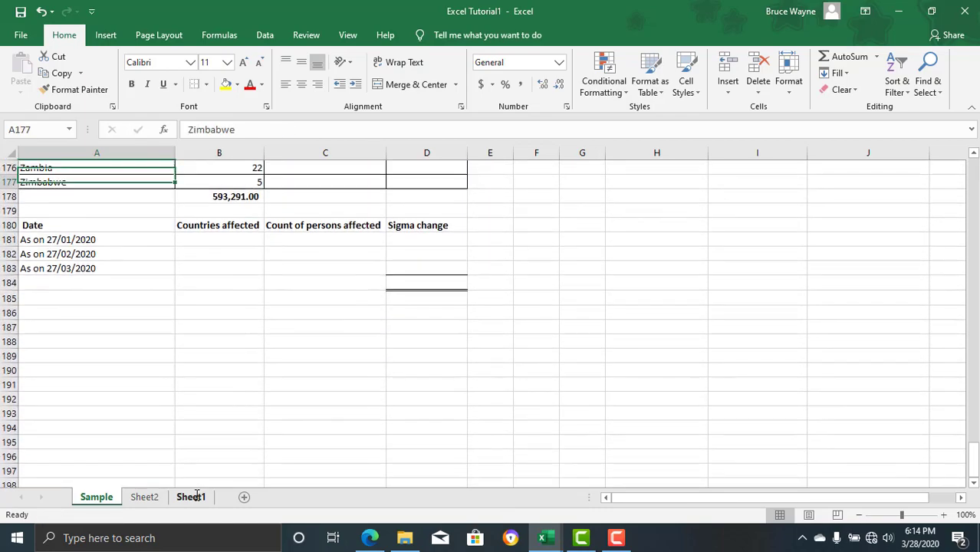
pyautogui.press('Down')
pyautogui.write('Subtotal')
pyautogui.press('Return')
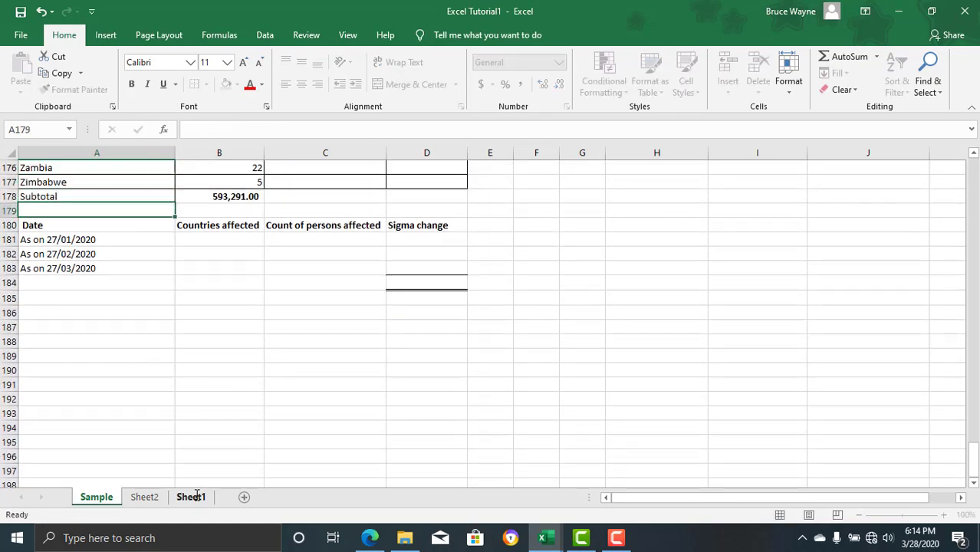
pyautogui.write('SUM')
pyautogui.press('Tab')
# Step: Enter =SUM(B2:B177) in B179, giving 593,291.00
pyautogui.write('=su')
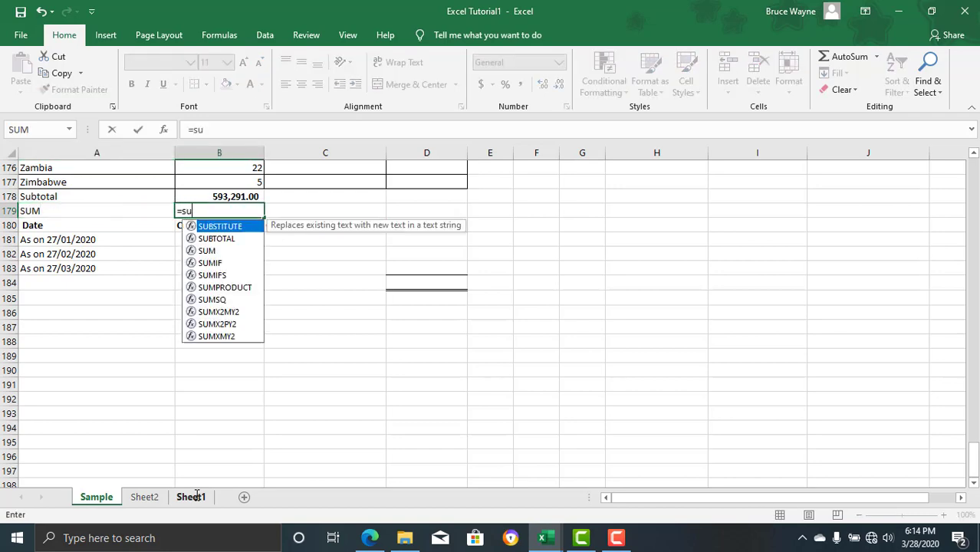
pyautogui.write('m(')
pyautogui.press('Up')
pyautogui.press('Up')
pyautogui.hotkey('ctrl', 'shift', 'Up')
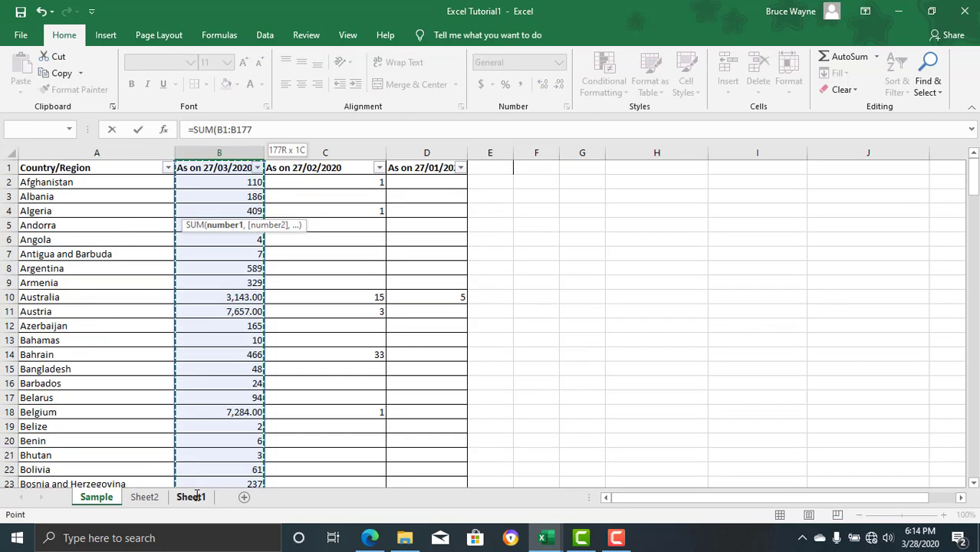
pyautogui.press('Return')
pyautogui.press('Up')
pyautogui.press('Up')
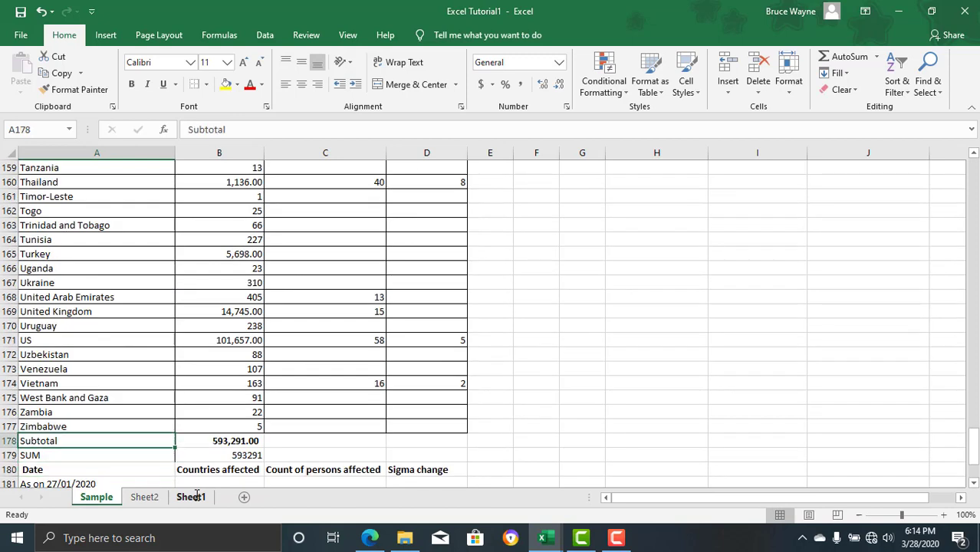
# Step: Return to the Country/Region header and reopen its filter list
pyautogui.press('Down')
pyautogui.press('Right')
pyautogui.press('Left')
pyautogui.press('Up')
pyautogui.press('Up')
pyautogui.press('Up')
pyautogui.press('Down')
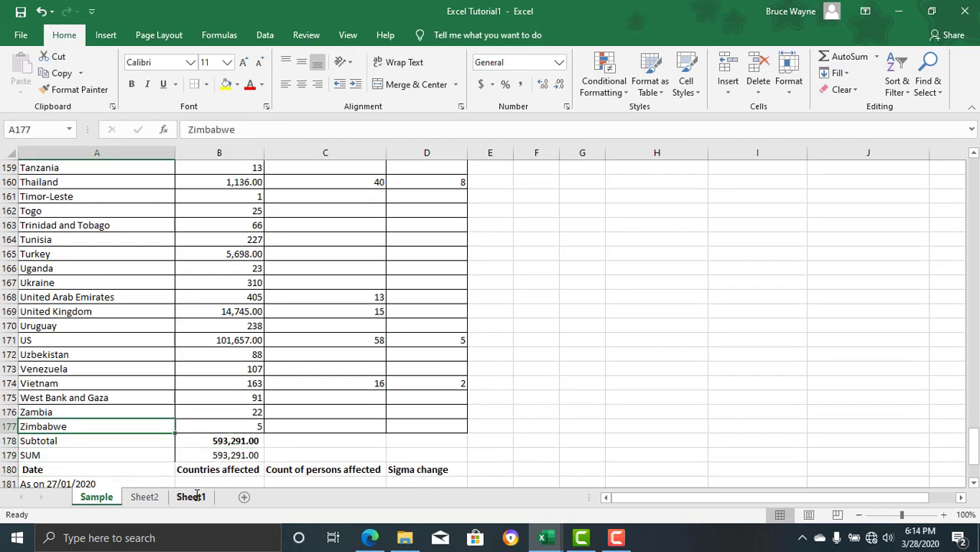
pyautogui.hotkey('ctrl', 'Up')
pyautogui.hotkey('alt', 'Down')
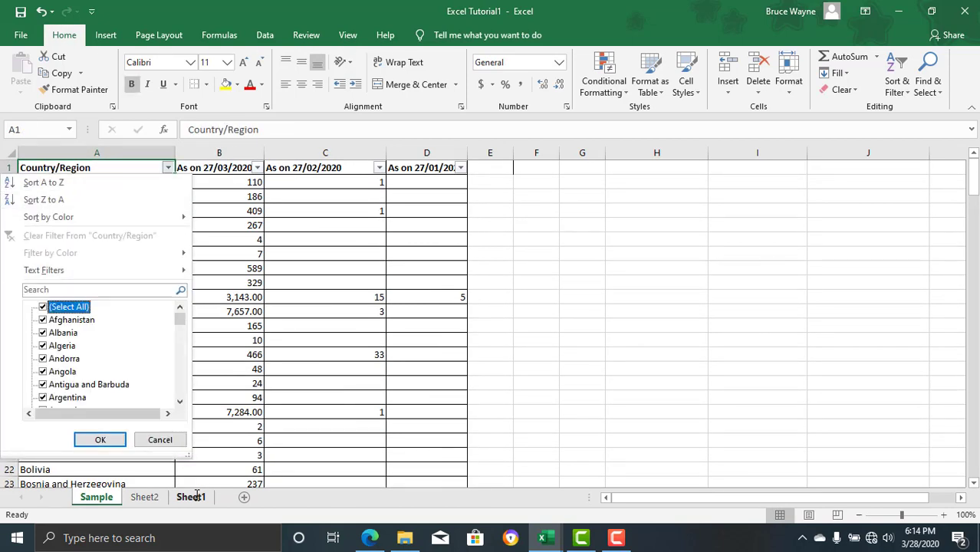
# Step: Filter to India and US, then undo the filter to show every row
pyautogui.press('i')
pyautogui.press('n')
pyautogui.press('u')
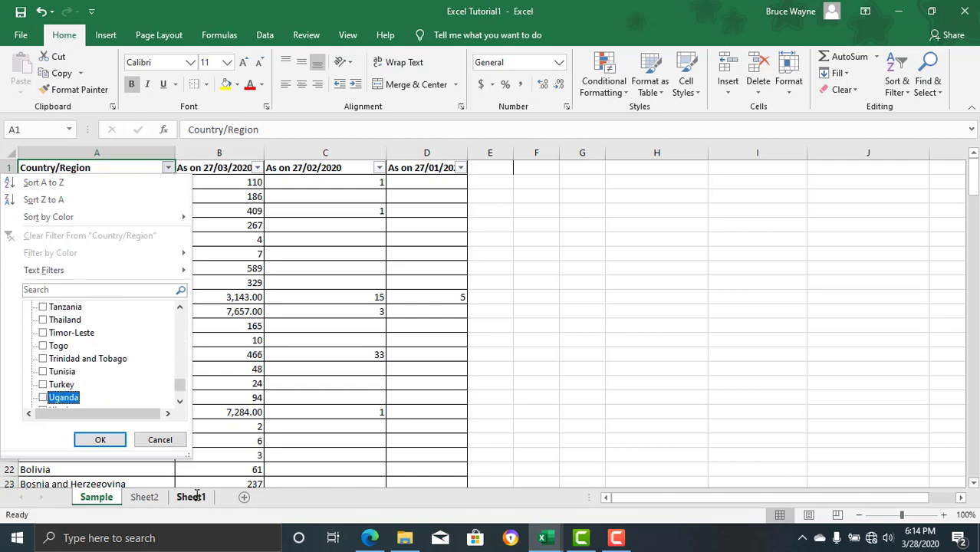
pyautogui.press('s')
pyautogui.press('space')
pyautogui.press('Return')
pyautogui.press('Up')
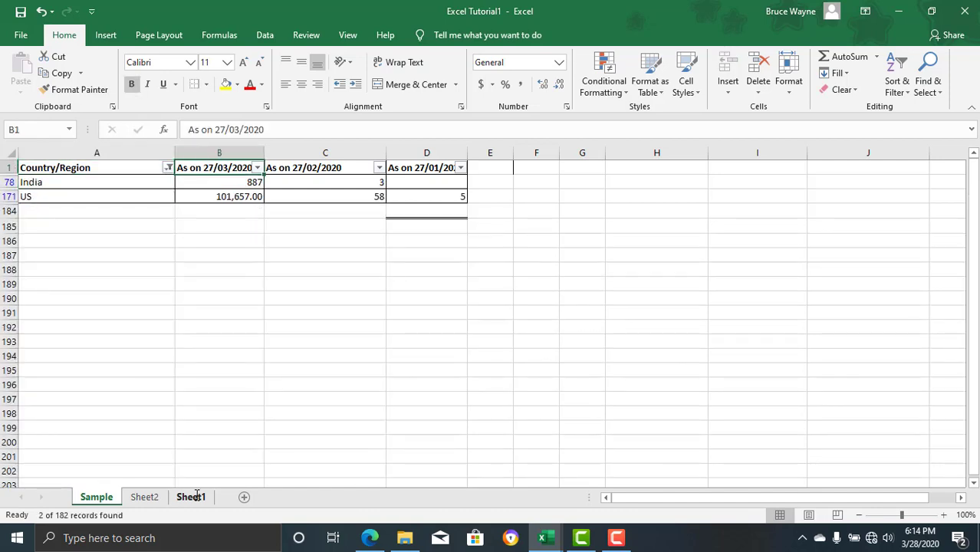
pyautogui.hotkey('ctrl', 'z')
pyautogui.press('Down')
# Step: Insert blank rows above the Subtotal row and above the Date header row
pyautogui.press('Down')
pyautogui.press('Down')
pyautogui.press('Down')
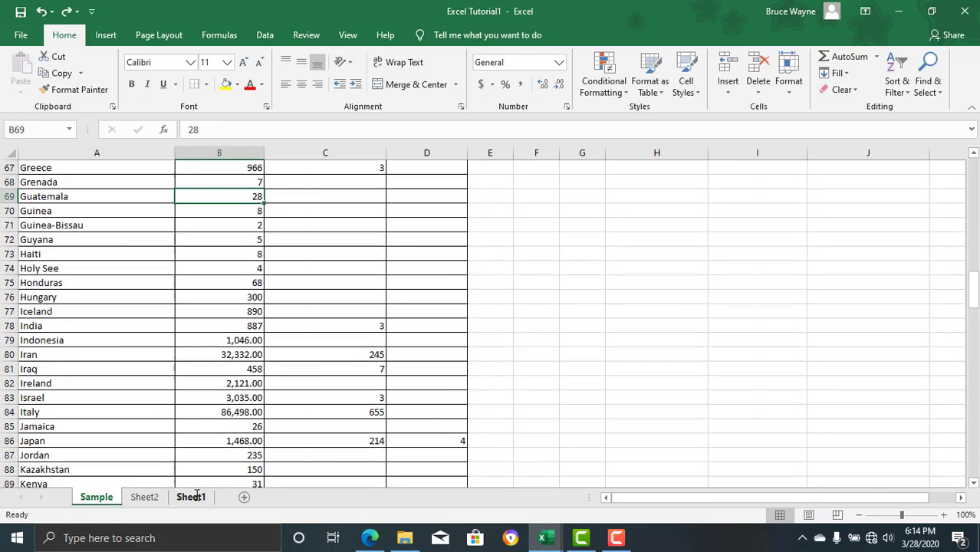
pyautogui.press('Down')
pyautogui.press('Down')
pyautogui.press('Down')
pyautogui.press('Down')
pyautogui.press('Down')
pyautogui.press('Down')
pyautogui.press('Up')
pyautogui.press('Up')
pyautogui.press('Up')
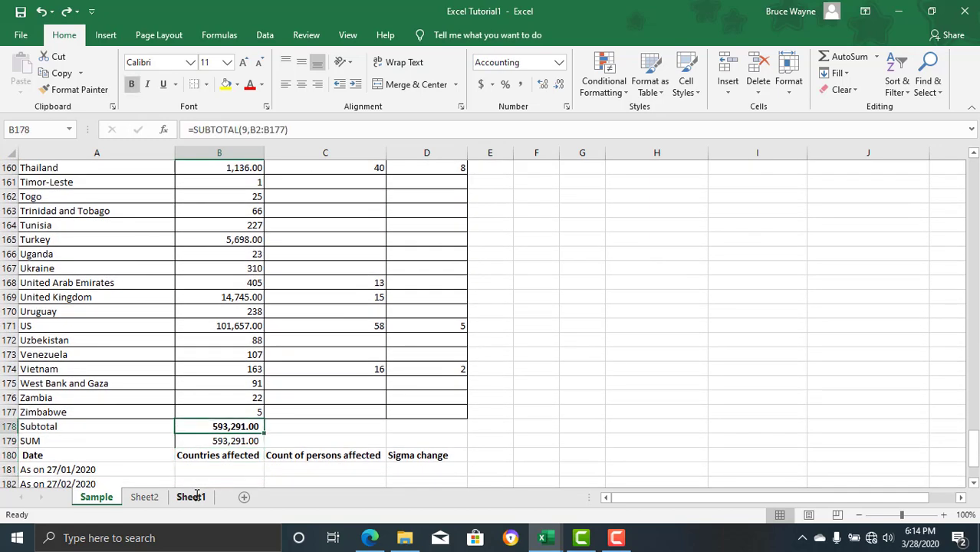
pyautogui.hotkey('shift', 'space')
pyautogui.hotkey('ctrl', 'shift', '+')
pyautogui.hotkey('ctrl', 'shift', '+')
pyautogui.hotkey('ctrl', 'shift', '+')
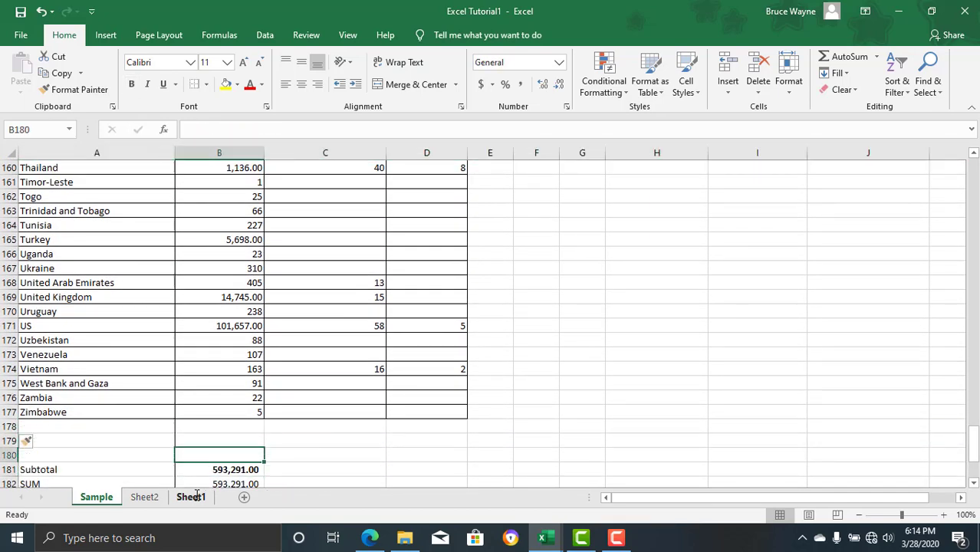
pyautogui.press('Down')
pyautogui.press('Down')
pyautogui.press('Down')
pyautogui.press('Up')
pyautogui.press('Left')
pyautogui.hotkey('shift', 'space')
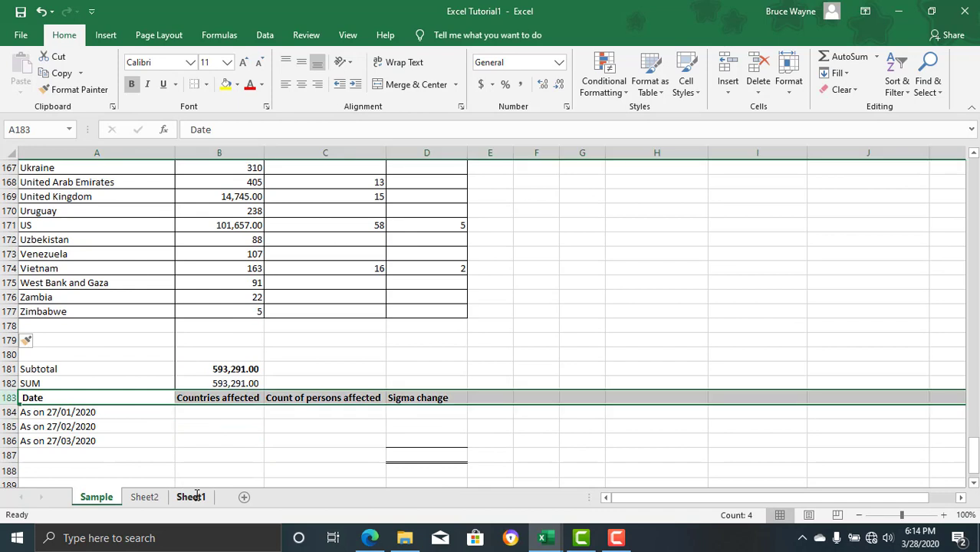
pyautogui.hotkey('ctrl', 'shift', '+')
pyautogui.hotkey('ctrl', 'shift', '+')
pyautogui.press('Up')
pyautogui.press('Up')
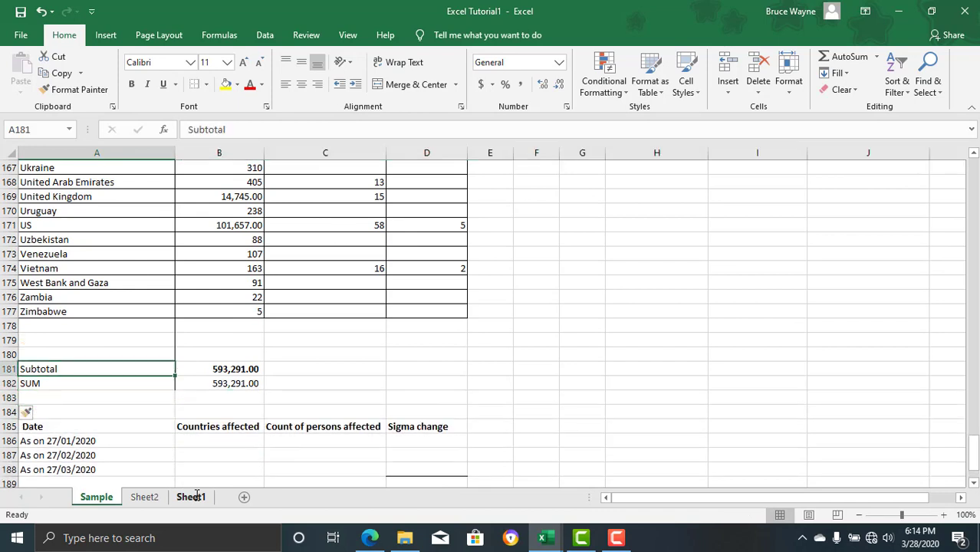
# Step: Copy the Subtotal and SUM rows down to rows 183–184 and clear the originals
pyautogui.hotkey('shift', 'Right')
pyautogui.hotkey('shift', 'Down')
pyautogui.hotkey('ctrl', 'c')
pyautogui.press('Down')
pyautogui.press('Down')
pyautogui.hotkey('ctrl', 'v')
pyautogui.press('Escape')
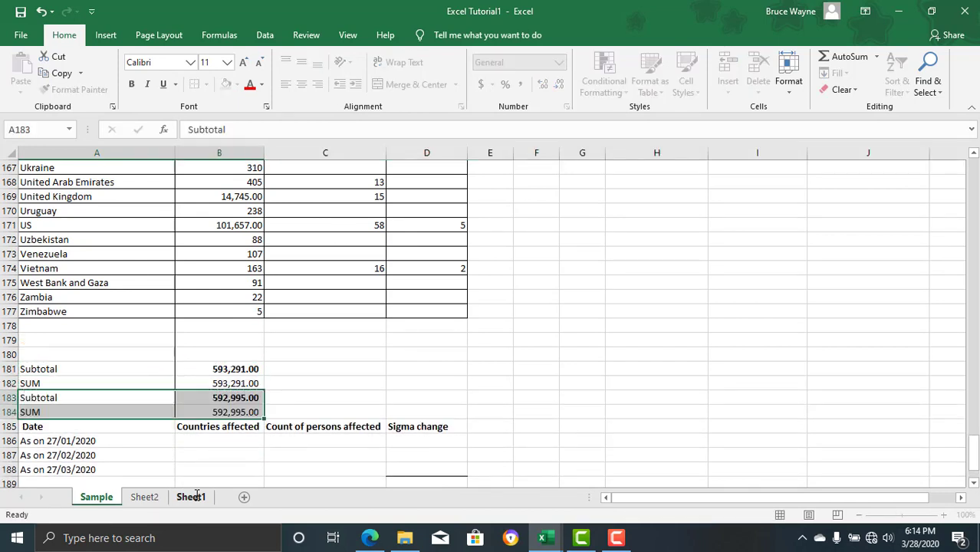
pyautogui.press('Up')
pyautogui.press('Up')
pyautogui.hotkey('shift', 'Right')
pyautogui.hotkey('shift', 'Down')
pyautogui.press('Delete')
# Step: Go back to the Country/Region header and open its filter list
pyautogui.press('Up')
pyautogui.press('Up')
pyautogui.press('Up')
pyautogui.press('Right')
pyautogui.press('Right')
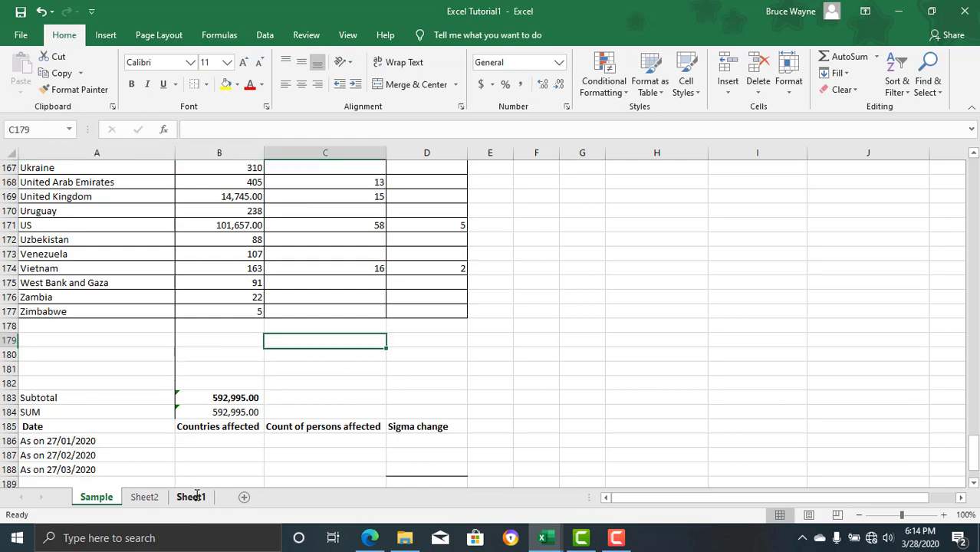
pyautogui.press('Left')
pyautogui.press('Up')
pyautogui.hotkey('ctrl', 'Up')
pyautogui.press('Left')
pyautogui.hotkey('alt', 'Down')
# Step: Narrow the Country/Region filter to India and US
pyautogui.press('Down')
pyautogui.press('Down')
pyautogui.press('Down')
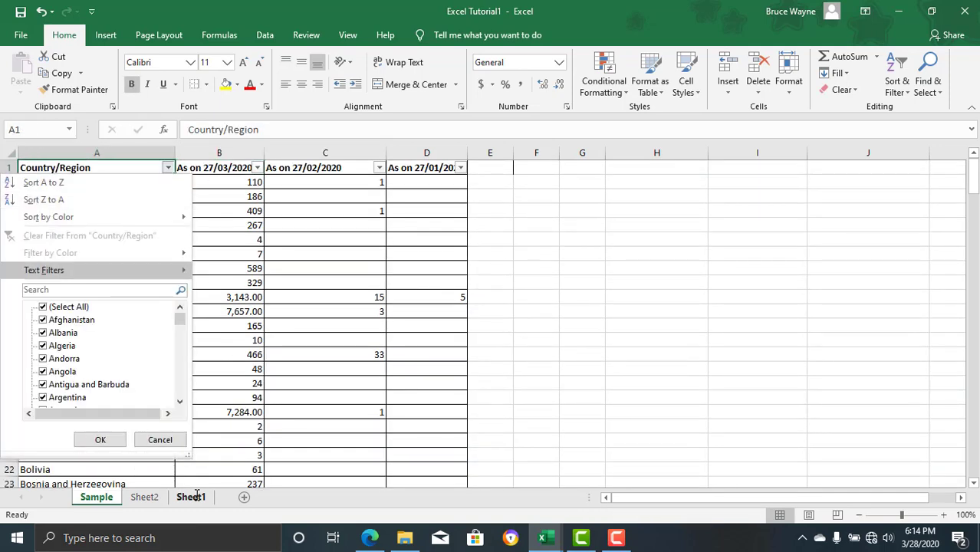
pyautogui.press('Down')
pyautogui.press('Down')
pyautogui.press('space')
pyautogui.write('in')
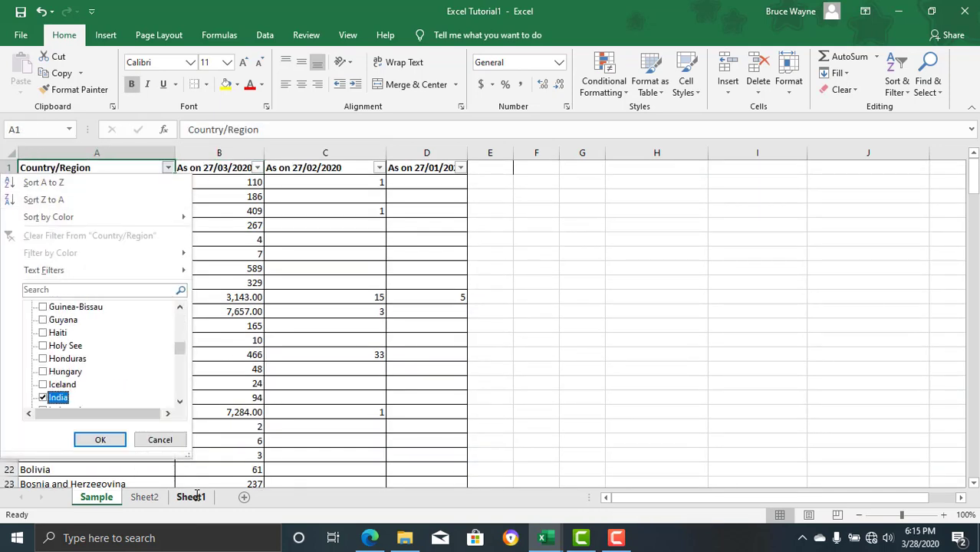
pyautogui.write('us')
pyautogui.press('space')
pyautogui.press('Return')
pyautogui.press('Down')
pyautogui.press('Down')
pyautogui.press('Down')
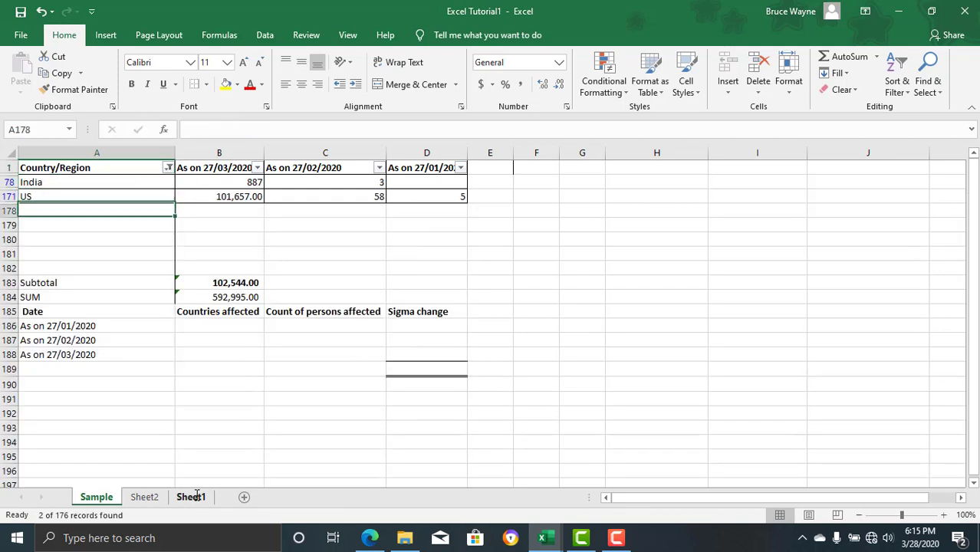
# Step: Compare the filtered Subtotal and SUM values in B183:B184
pyautogui.press('Right')
pyautogui.press('Down')
pyautogui.press('Down')
pyautogui.press('Down')
pyautogui.press('Down')
pyautogui.hotkey('ctrl', 'v')
pyautogui.press('Down')
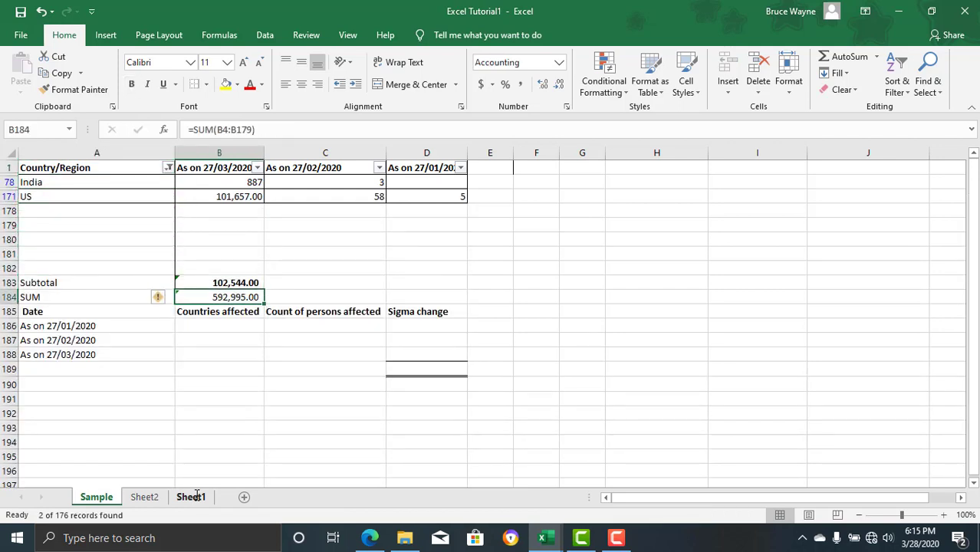
pyautogui.press('Up')
pyautogui.press('Down')
pyautogui.press('Left')
pyautogui.press('Right')
pyautogui.press('Right')
pyautogui.press('Left')
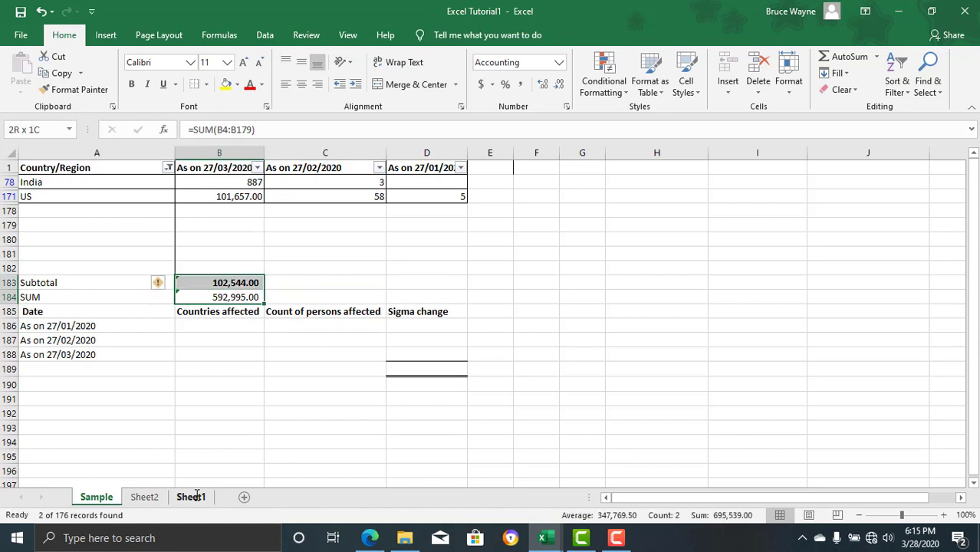
pyautogui.press('Down')
# Step: Type an explanatory note in E183, then delete it
pyautogui.press('Up')
pyautogui.press('Up')
pyautogui.press('Right')
pyautogui.press('Right')
pyautogui.press('Right')
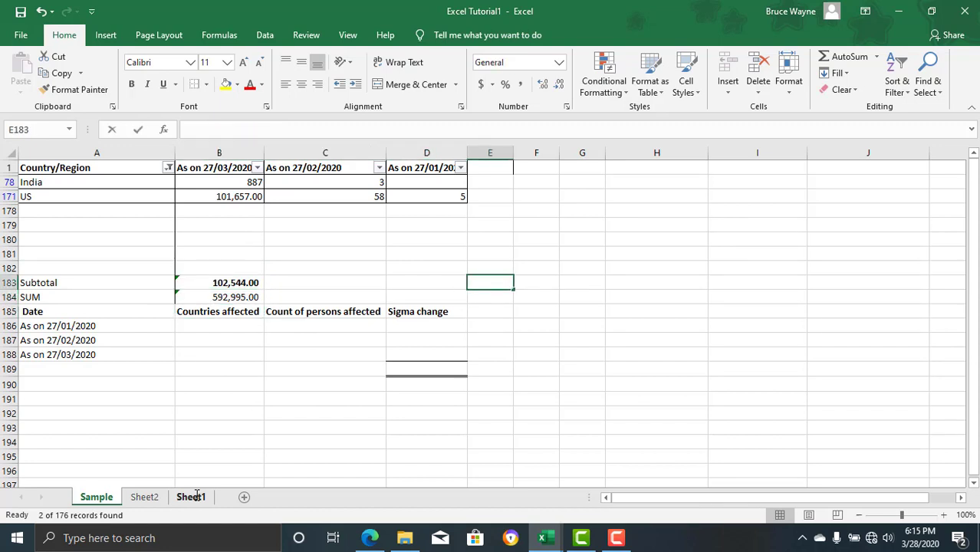
pyautogui.write('This is the difference between Subtotal and SUM')
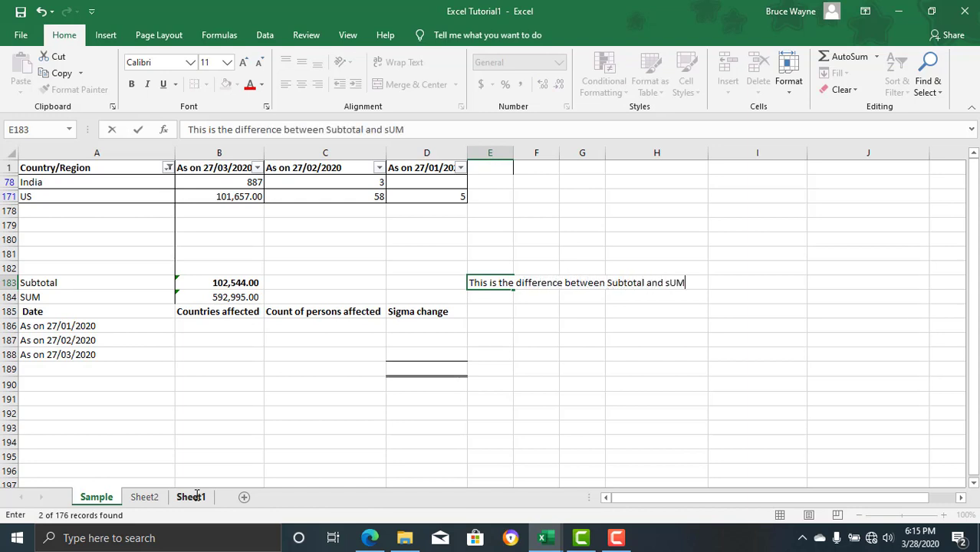
pyautogui.press('Return')
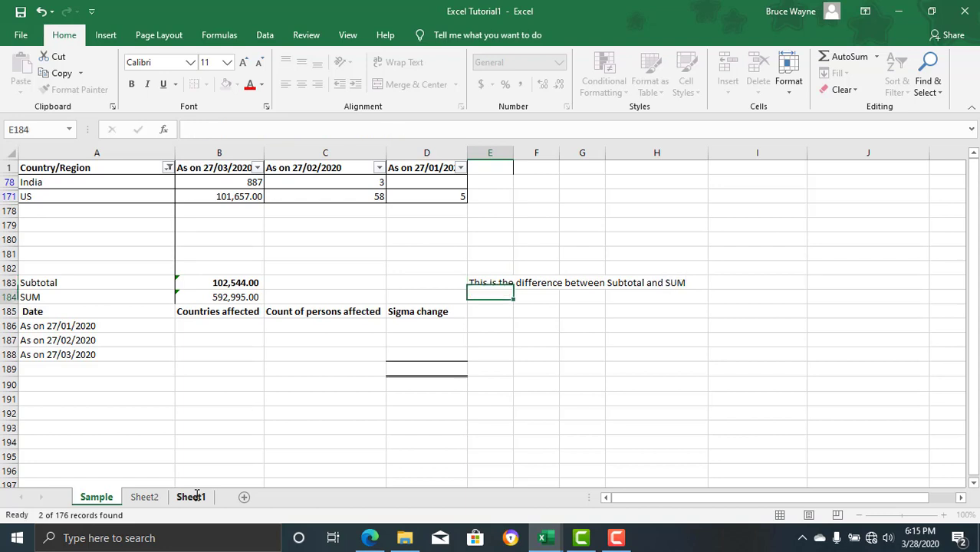
pyautogui.press('Up')
pyautogui.press('Delete')
# Step: Clear the Subtotal and SUM cells in A183:B184
pyautogui.press('Home')
pyautogui.hotkey('shift', 'Right')
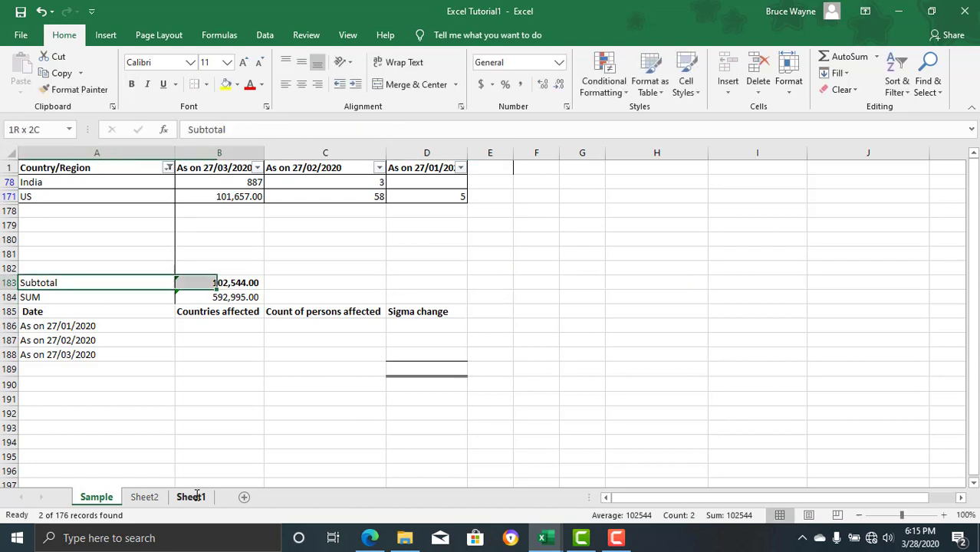
pyautogui.hotkey('shift', 'Down')
pyautogui.press('Delete')
pyautogui.press('Up')
pyautogui.press('Up')
pyautogui.press('Up')
pyautogui.press('Up')
pyautogui.press('Up')
pyautogui.press('Up')
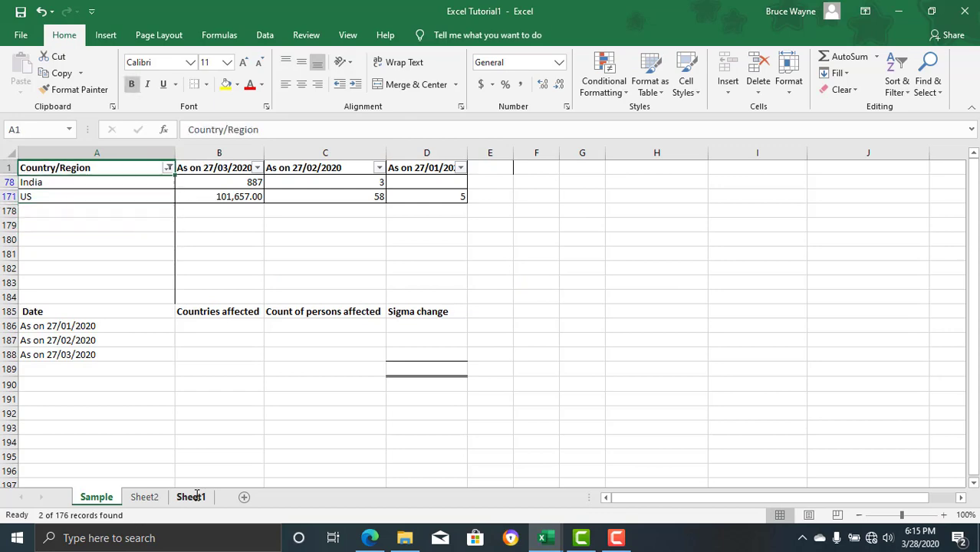
pyautogui.hotkey('alt', 'Down')
# Step: Clear the Country/Region filter and move to Sheet1's shortcut list at the Concatenate entry
pyautogui.press('c')
pyautogui.click(197, 496)
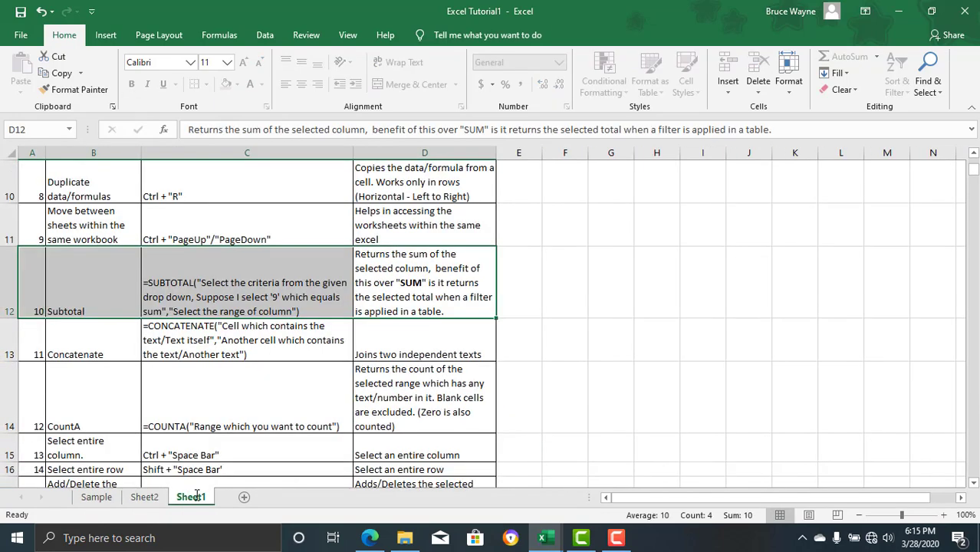
pyautogui.press('Left')
pyautogui.press('Left')
pyautogui.press('Left')
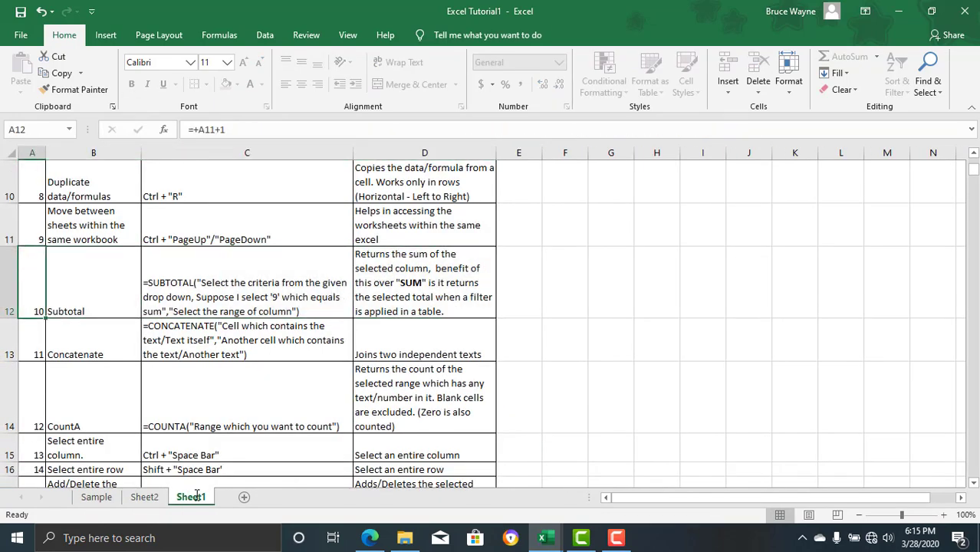
pyautogui.hotkey('shift', 'Right')
pyautogui.hotkey('shift', 'Right')
pyautogui.hotkey('shift', 'Right')
pyautogui.press('Left')
pyautogui.press('Down')
pyautogui.hotkey('shift', 'Right')
pyautogui.hotkey('shift', 'Right')
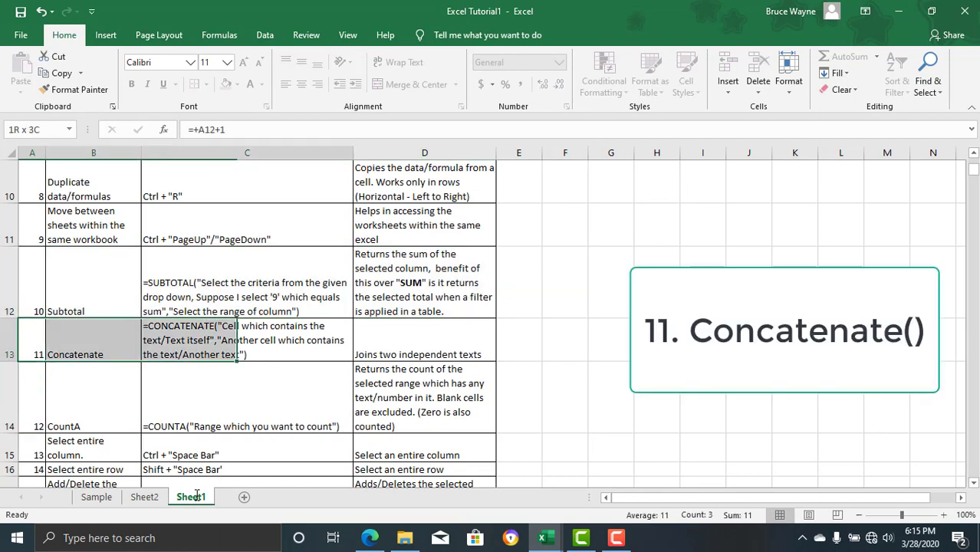
# Step: Select the Concatenate entry's row, dismissing the protected-sheet warning after an attempted delete
pyautogui.hotkey('shift', 'Right')
pyautogui.hotkey('shift', 'Right')
pyautogui.hotkey('shift', 'Left')
pyautogui.hotkey('shift', 'Left')
pyautogui.hotkey('shift', 'Left')
pyautogui.hotkey('shift', 'Left')
pyautogui.hotkey('shift', 'Right')
pyautogui.hotkey('shift', 'Right')
pyautogui.hotkey('shift', 'Right')
pyautogui.hotkey('shift', 'Right')
pyautogui.press('Right')
pyautogui.press('Right')
pyautogui.press('Right')
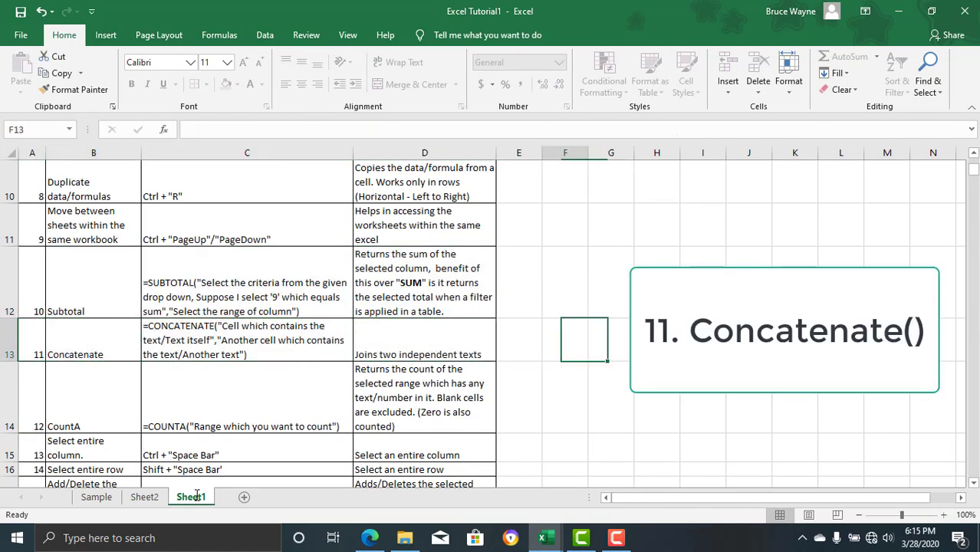
pyautogui.press('Delete')
pyautogui.press('Return')
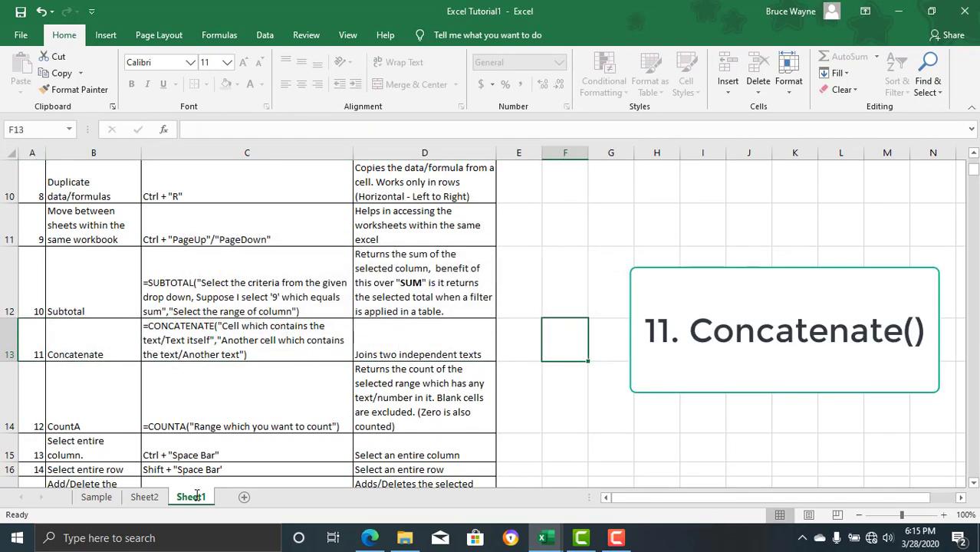
pyautogui.press('Left')
pyautogui.press('Left')
pyautogui.press('Left')
pyautogui.press('Left')
pyautogui.hotkey('shift', 'Right')
pyautogui.hotkey('shift', 'Right')
pyautogui.hotkey('shift', 'Right')
# Step: Return to the Sample sheet and go to cell F3
pyautogui.hotkey('ctrl', 'pageup')
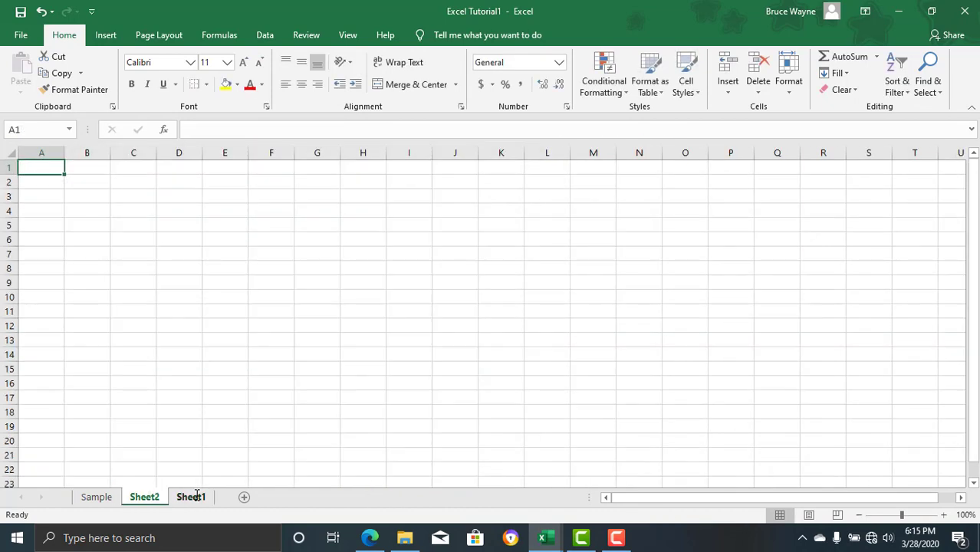
pyautogui.hotkey('ctrl', 'pageup')
pyautogui.press('Right')
pyautogui.press('Right')
pyautogui.press('Right')
pyautogui.press('Down')
pyautogui.press('Down')
pyautogui.press('Right')
# Step: Enter 'This is how you join' in F3 and a second text in G3, then auto-fit column F
pyautogui.write('Thi')
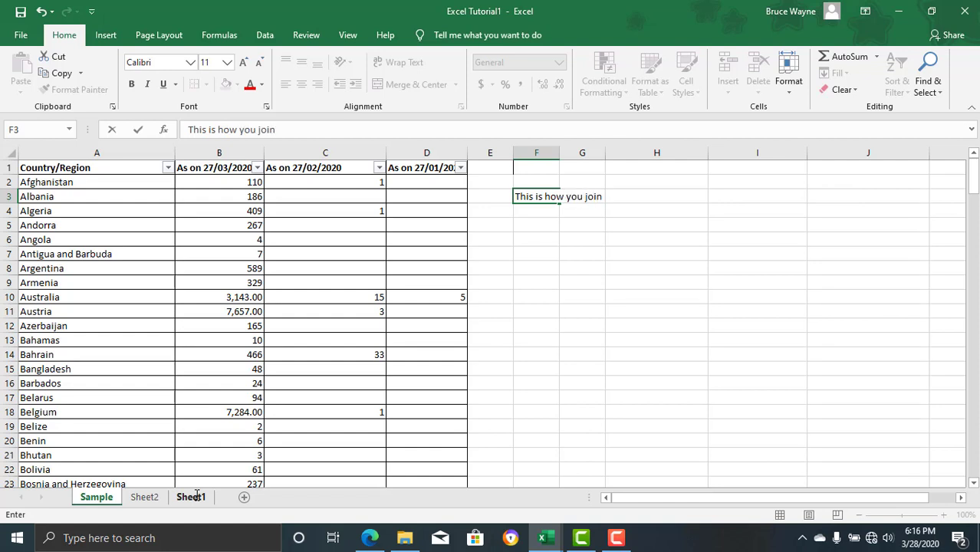
pyautogui.press('Tab')
pyautogui.write('t')
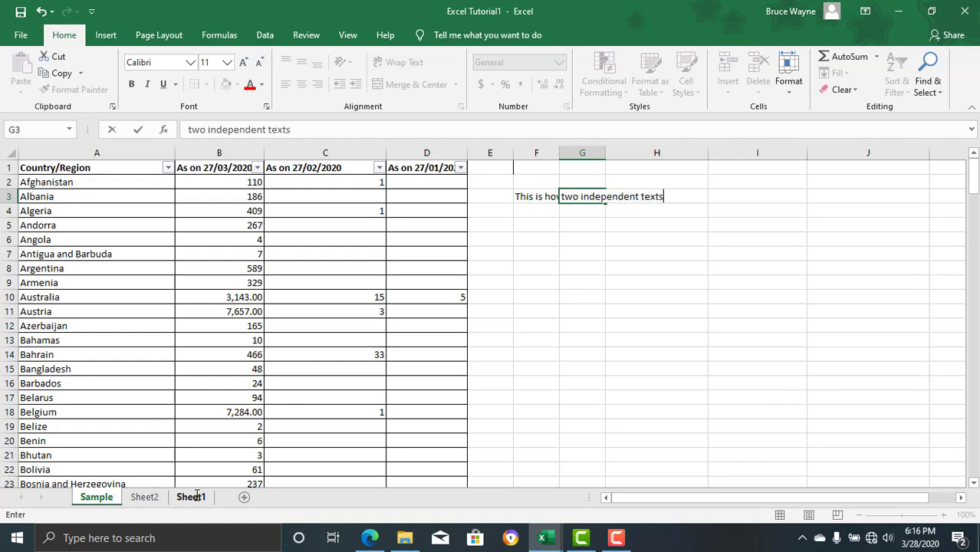
pyautogui.press('Return')
pyautogui.press('Up')
pyautogui.press('alt')
pyautogui.press('h')
pyautogui.press('o')
pyautogui.press('i')
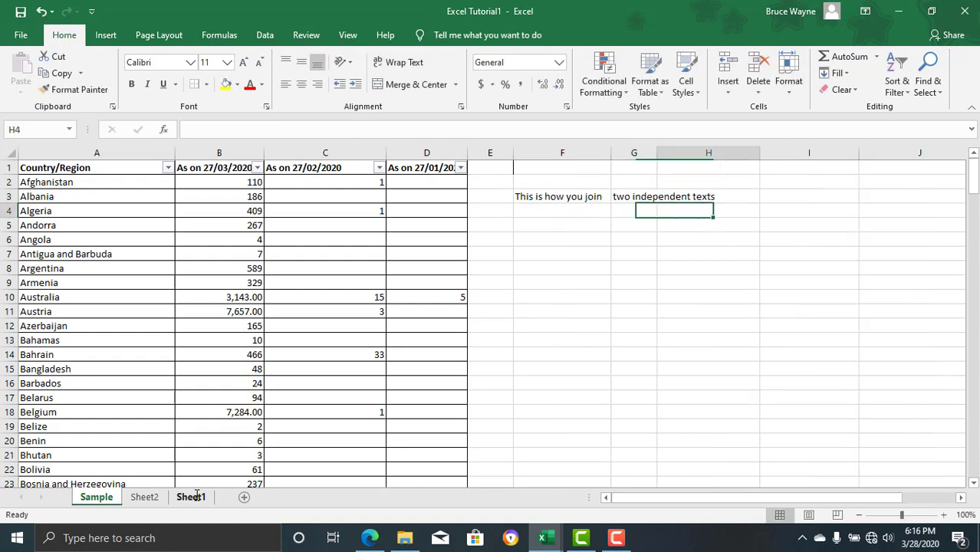
# Step: Enter =+CONCATENATE(F3,G3) in I3 to join the two texts
pyautogui.press('Right')
pyautogui.press('Up')
pyautogui.write('+conca')
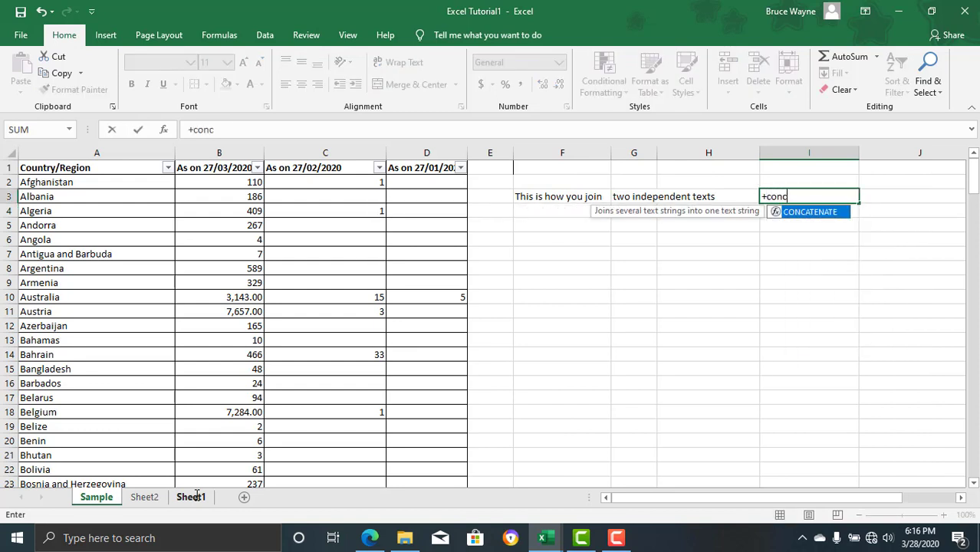
pyautogui.press('Tab')
pyautogui.press('Left')
pyautogui.write(',')
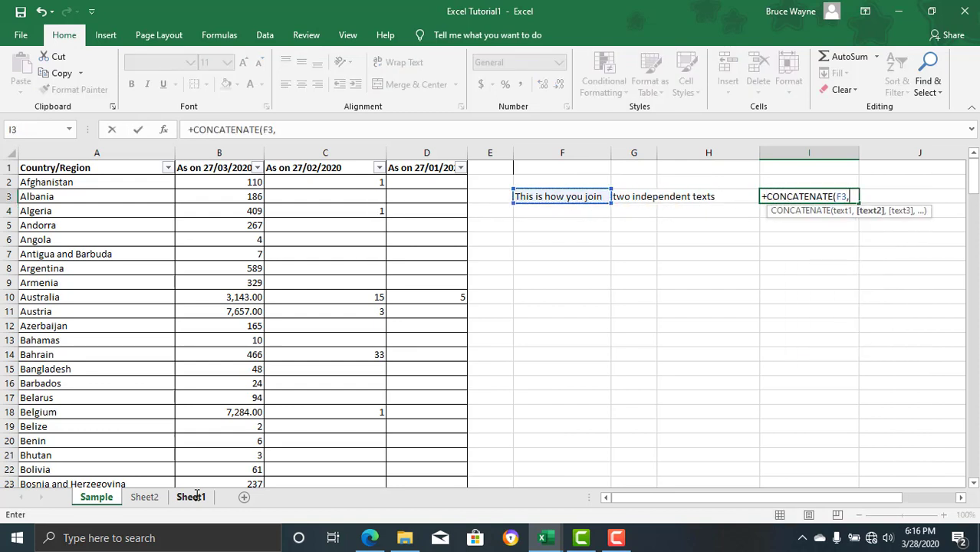
pyautogui.write(')')
pyautogui.press('Return')
# Step: Check the joined result in I3 and remove the trailing space from F3's text
pyautogui.press('Up')
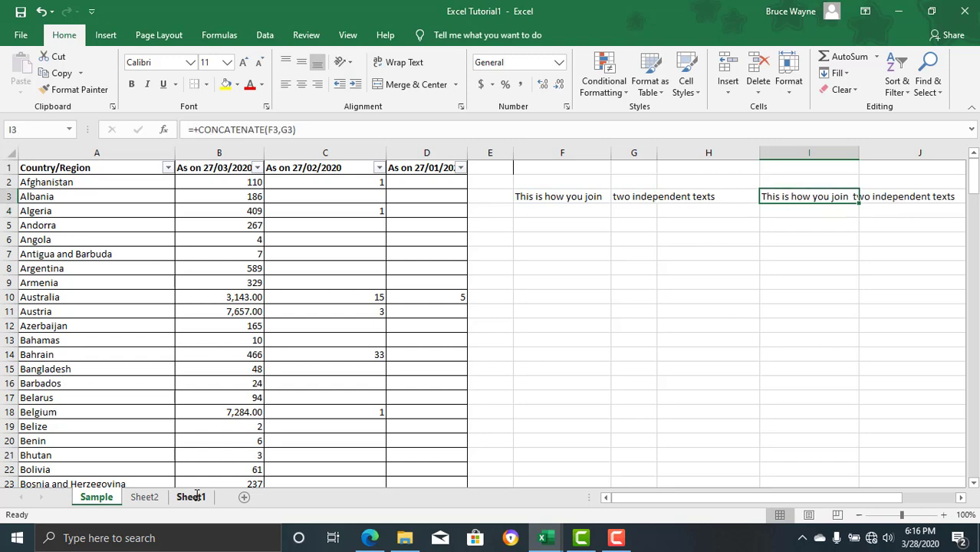
pyautogui.press('Right')
pyautogui.press('Right')
pyautogui.press('Left')
pyautogui.press('Left')
pyautogui.press('Left')
pyautogui.press('Right')
pyautogui.press('Left')
pyautogui.press('Left')
pyautogui.press('Left')
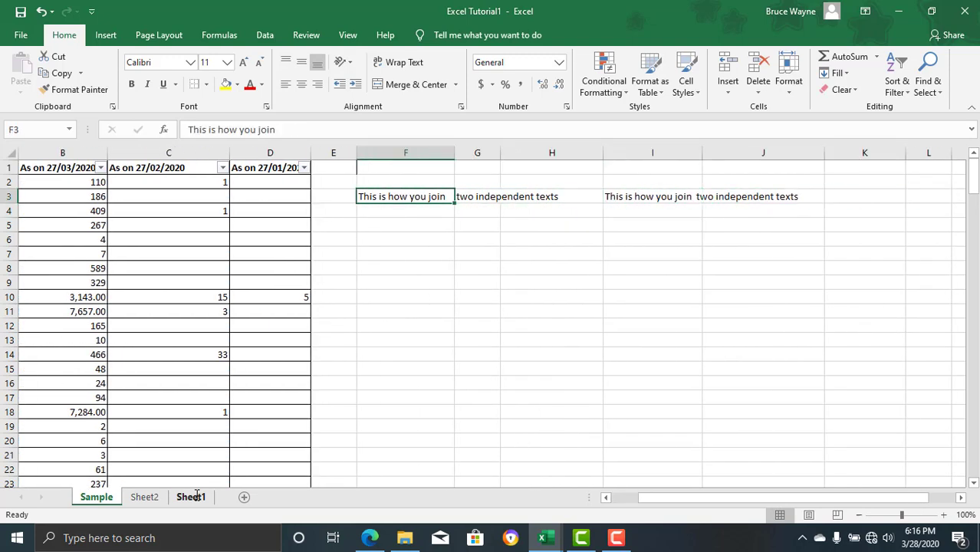
pyautogui.press('F2')
pyautogui.press('BackSpace')
pyautogui.press('Return')
pyautogui.press('Up')
pyautogui.press('Right')
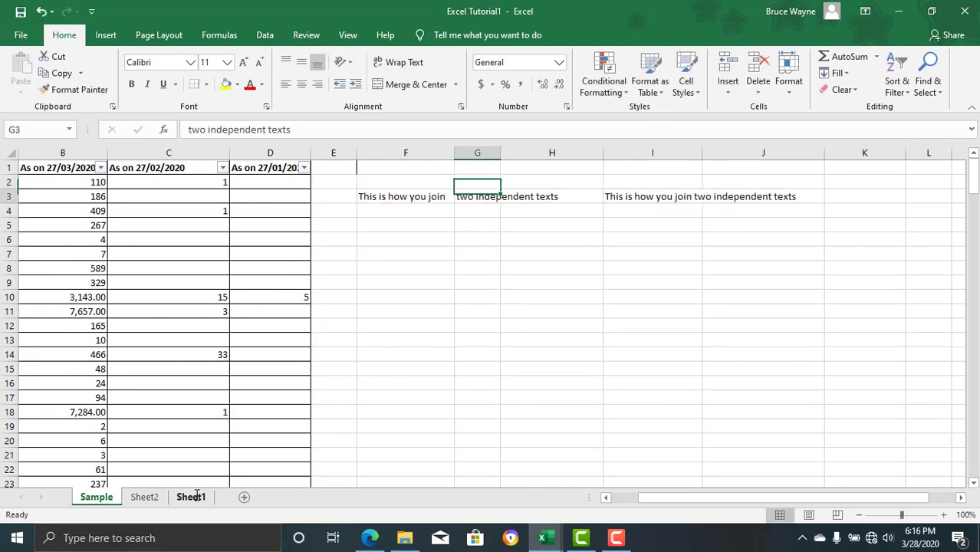
pyautogui.press('Right')
pyautogui.press('Left')
pyautogui.press('Left')
pyautogui.press('F2')
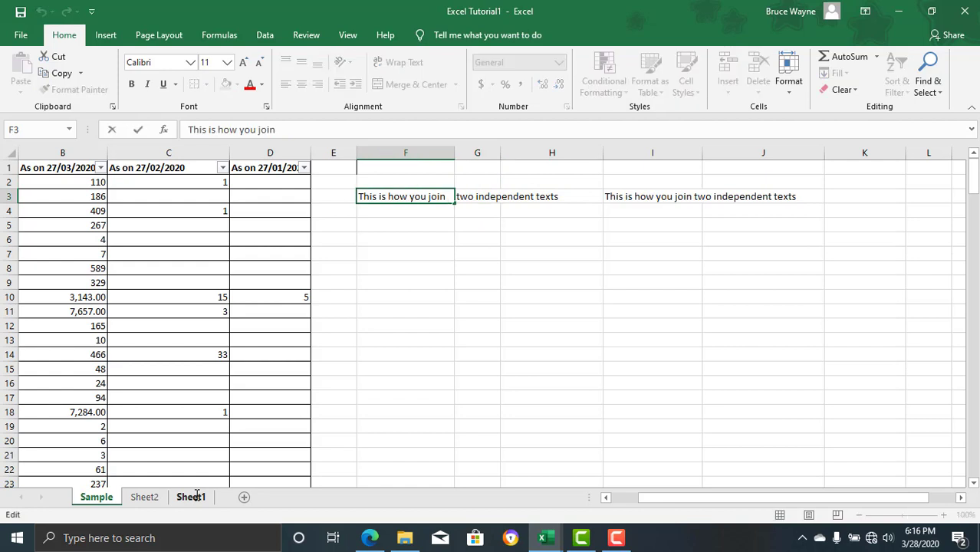
# Step: Change F3 to Hello and G3 to World so I3 shows Hello World
pyautogui.write('Hello')
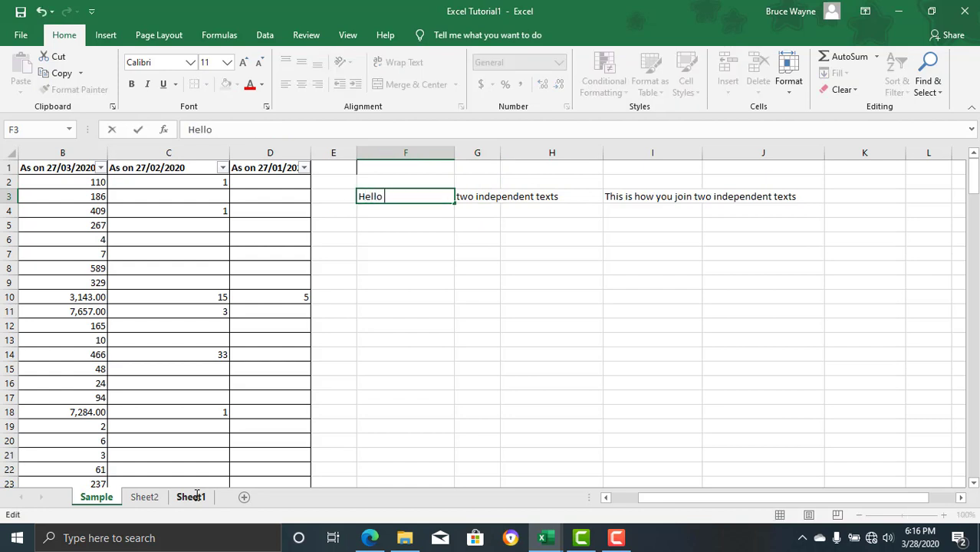
pyautogui.press('Tab')
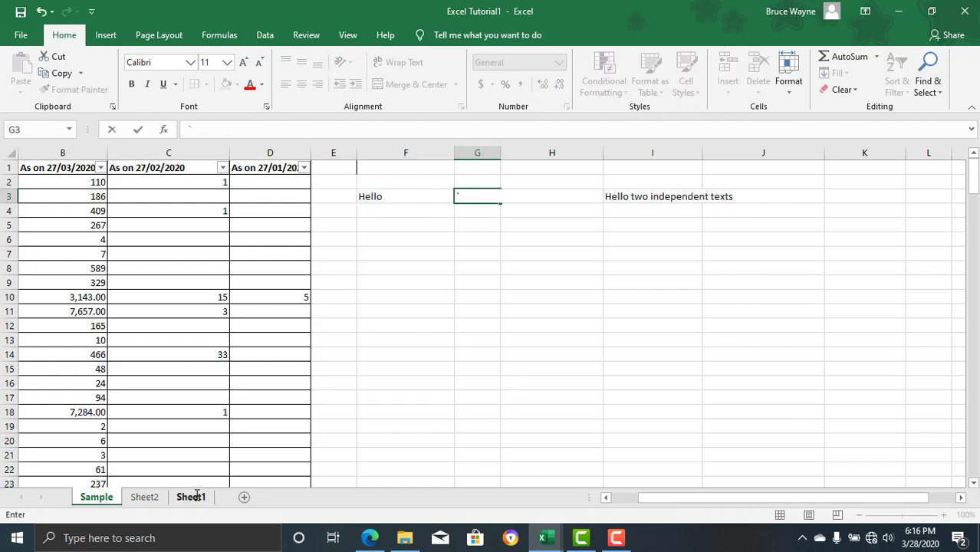
pyautogui.press('F2')
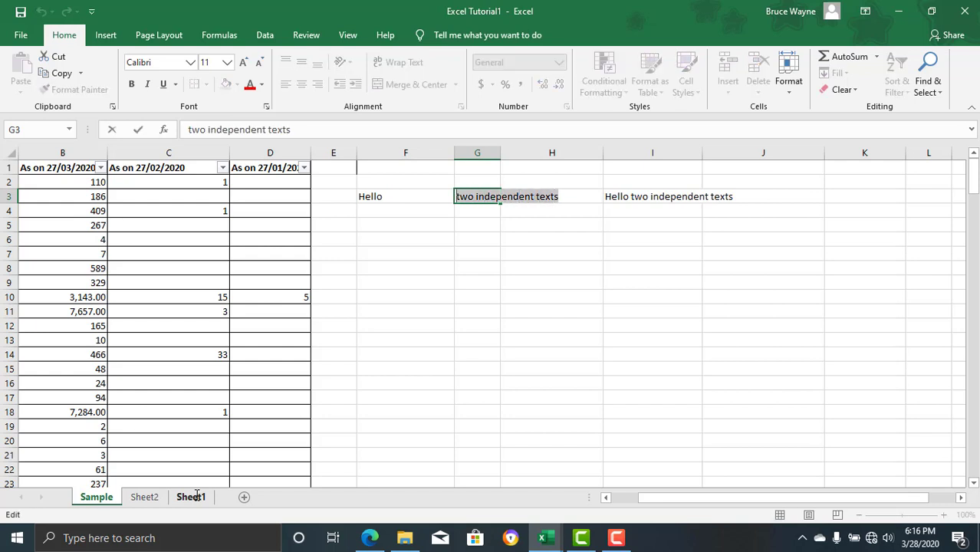
pyautogui.write('World')
pyautogui.press('Return')
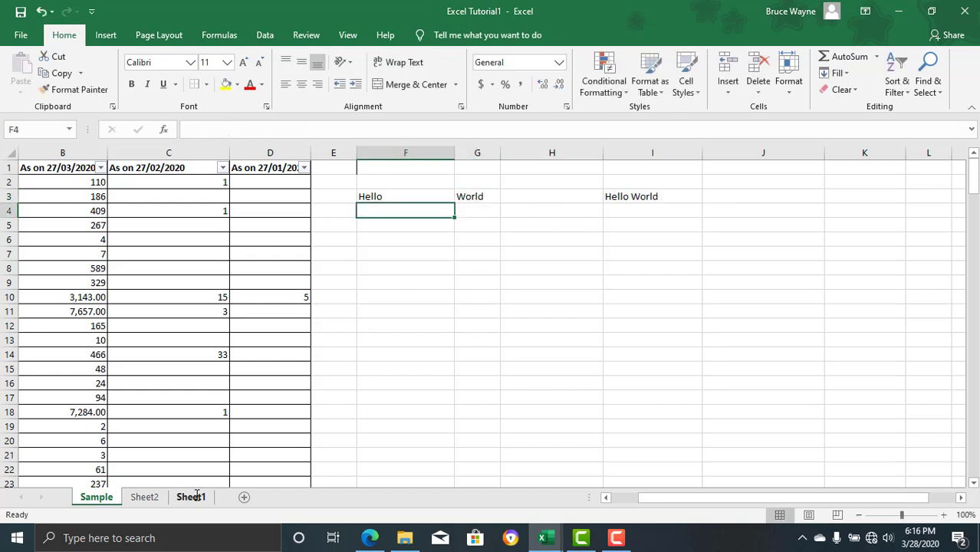
# Step: Clear the demo cells F3:I3 and switch to Sheet1
pyautogui.press('Up')
pyautogui.press('Right')
pyautogui.press('Right')
pyautogui.press('Right')
pyautogui.hotkey('shift', 'Left')
pyautogui.press('Right')
pyautogui.press('Left')
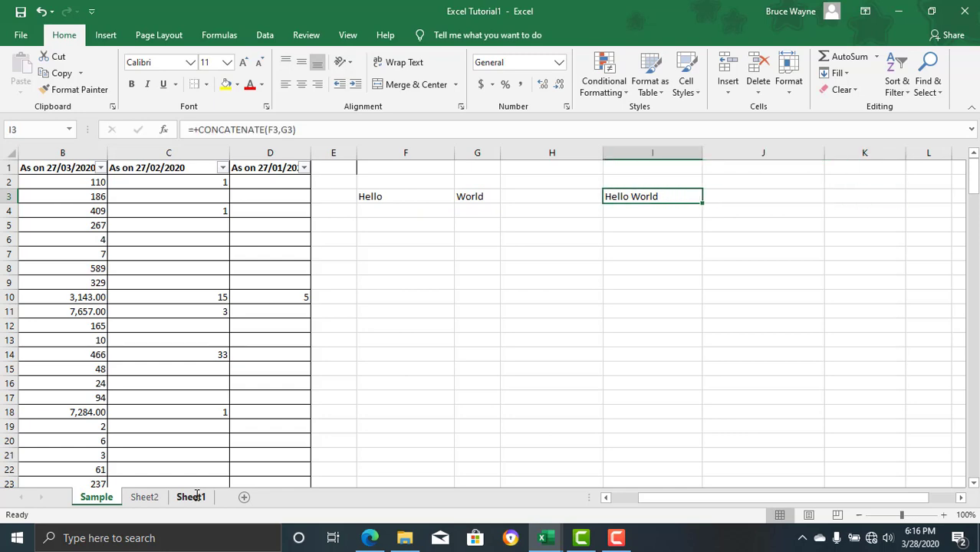
pyautogui.press('Left')
pyautogui.press('Left')
pyautogui.press('Right')
pyautogui.press('Right')
pyautogui.hotkey('shift', 'Left')
pyautogui.hotkey('shift', 'Left')
pyautogui.hotkey('shift', 'Left')
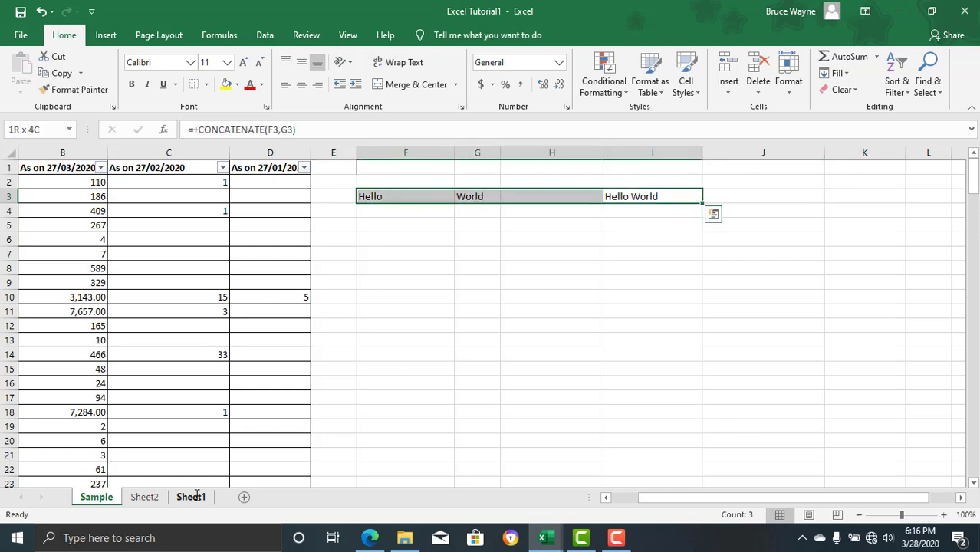
pyautogui.press('Delete')
pyautogui.hotkey('ctrl', 'pagedown')
pyautogui.hotkey('ctrl', 'pagedown')
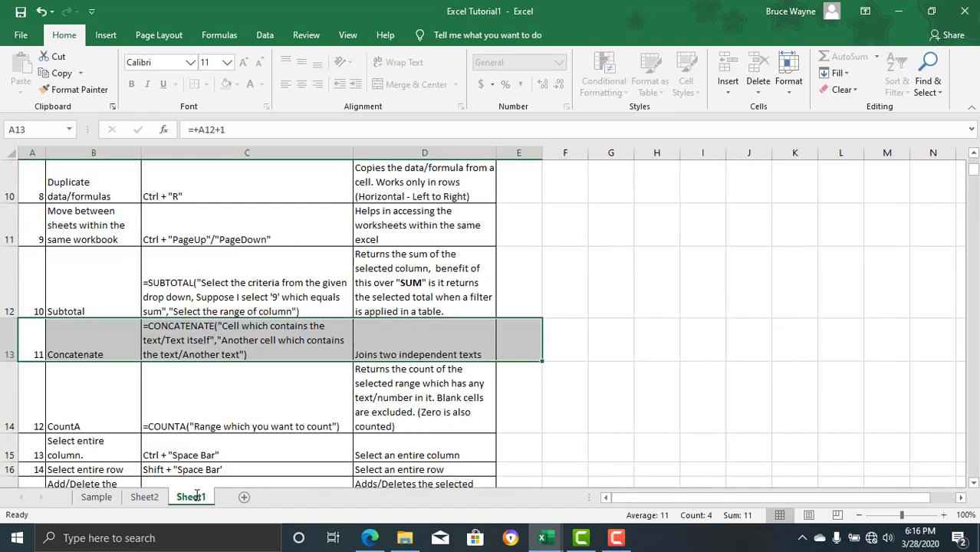
# Step: Select the CountA row A14:D14 in Sheet1's shortcut table, then return to the Sample sheet
pyautogui.press('Right')
pyautogui.press('Right')
pyautogui.press('Right')
pyautogui.hotkey('shift', 'Left')
pyautogui.hotkey('shift', 'Left')
pyautogui.hotkey('shift', 'Left')
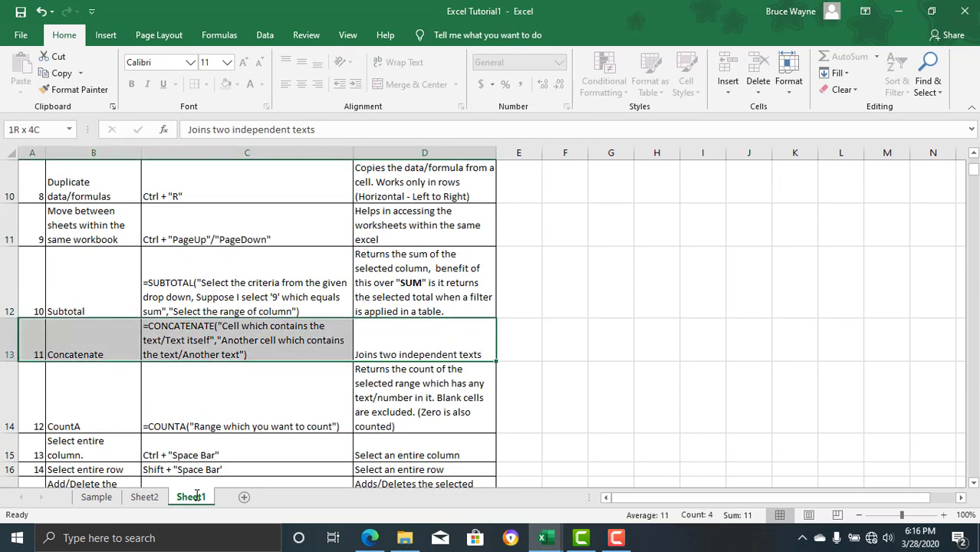
pyautogui.press('Down')
pyautogui.press('Down')
pyautogui.press('Down')
pyautogui.press('Down')
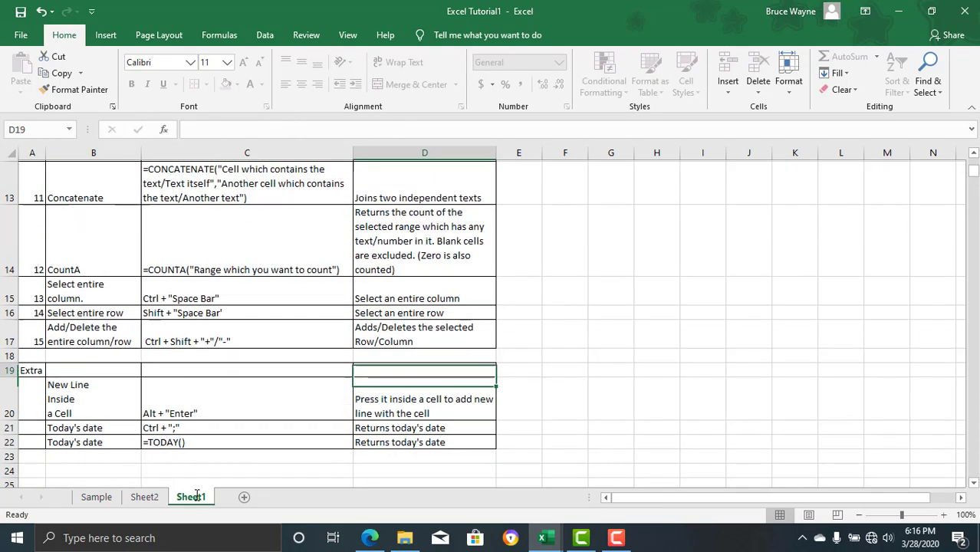
pyautogui.press('Up')
pyautogui.press('Up')
pyautogui.press('Up')
pyautogui.press('Left')
pyautogui.press('Right')
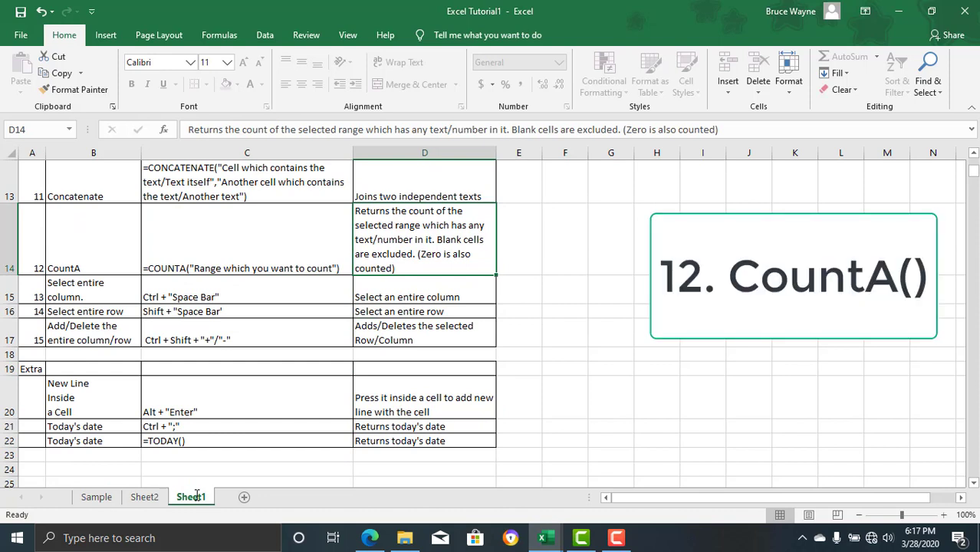
pyautogui.press('Left')
pyautogui.press('Left')
pyautogui.hotkey('shift', 'Right')
pyautogui.hotkey('shift', 'Right')
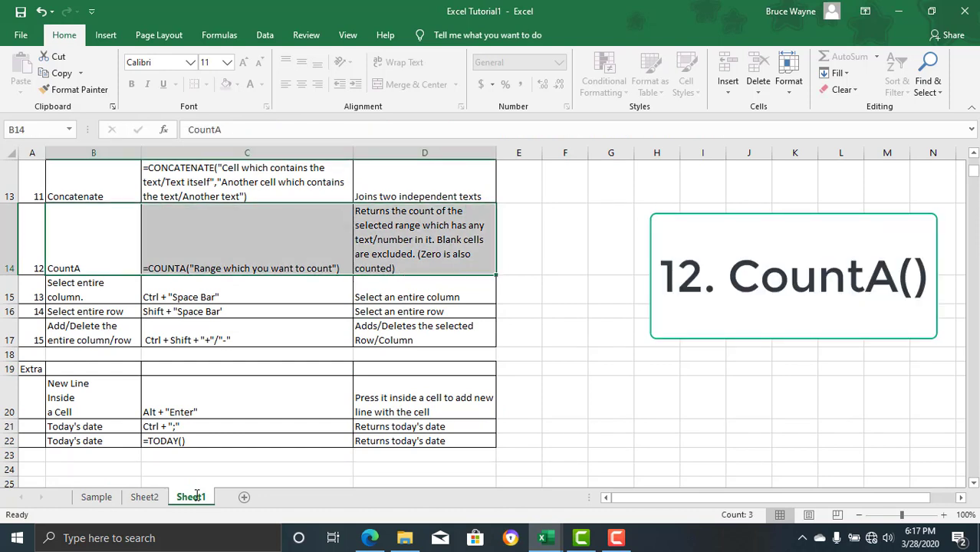
pyautogui.press('Down')
pyautogui.press('Up')
pyautogui.press('Left')
pyautogui.hotkey('shift', 'Right')
pyautogui.hotkey('shift', 'Right')
pyautogui.hotkey('shift', 'Right')
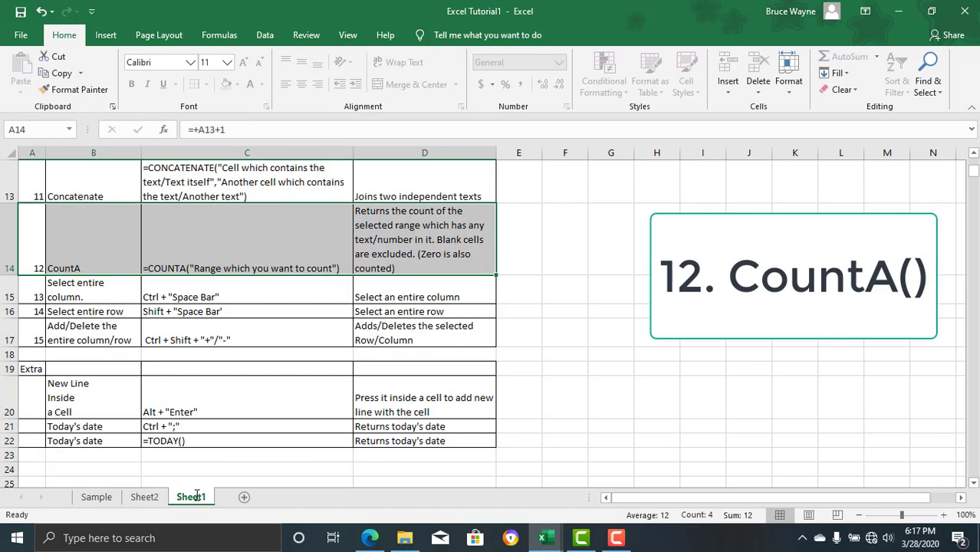
pyautogui.hotkey('ctrl', 'pageup')
pyautogui.hotkey('ctrl', 'pageup')
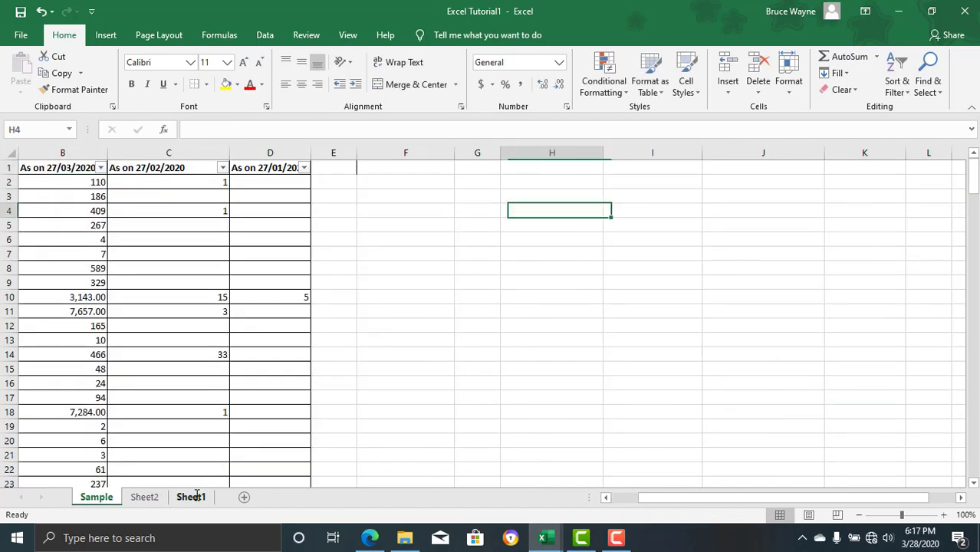
# Step: Enter =COUNTA(D2:D177) in D178 below the end of the country list
pyautogui.press('pagedown')
pyautogui.press('pagedown')
pyautogui.press('pagedown')
pyautogui.press('pagedown')
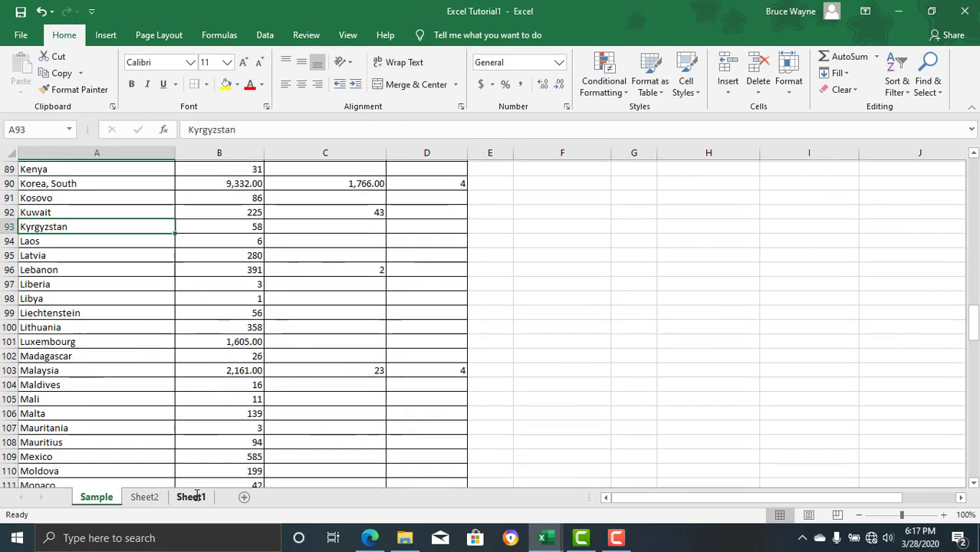
pyautogui.press('pagedown')
pyautogui.press('pagedown')
pyautogui.press('pagedown')
pyautogui.press('pagedown')
pyautogui.press('pagedown')
pyautogui.press('pageup')
pyautogui.press('Up')
pyautogui.press('Up')
pyautogui.press('Up')
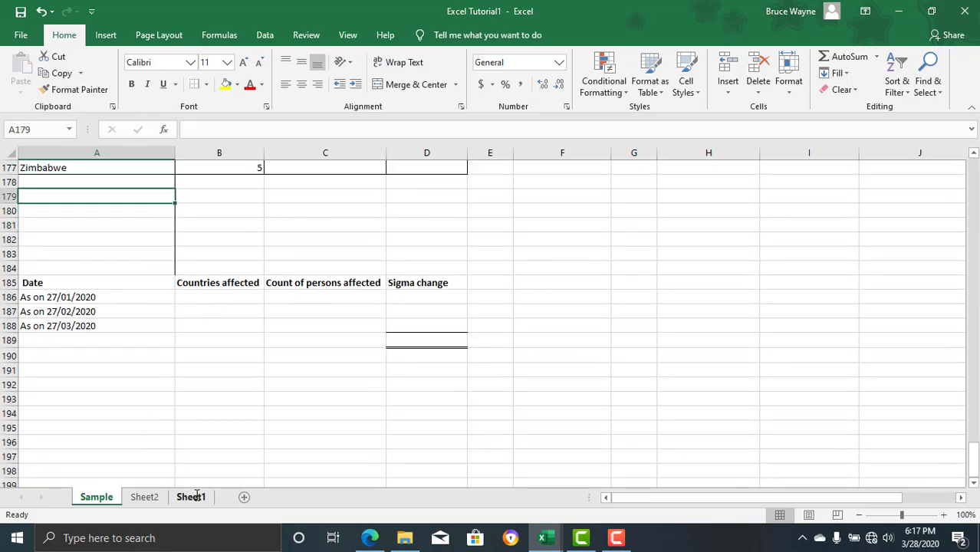
pyautogui.press('Up')
pyautogui.press('Up')
pyautogui.press('Up')
pyautogui.press('Down')
pyautogui.press('Down')
pyautogui.press('Down')
pyautogui.press('Right')
pyautogui.press('Right')
pyautogui.press('Right')
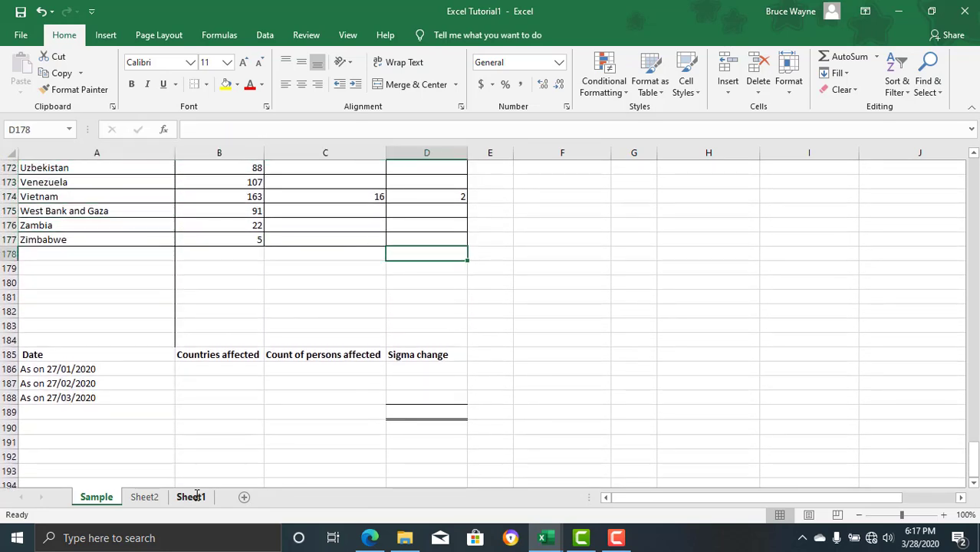
pyautogui.write('=')
pyautogui.write('CountA')
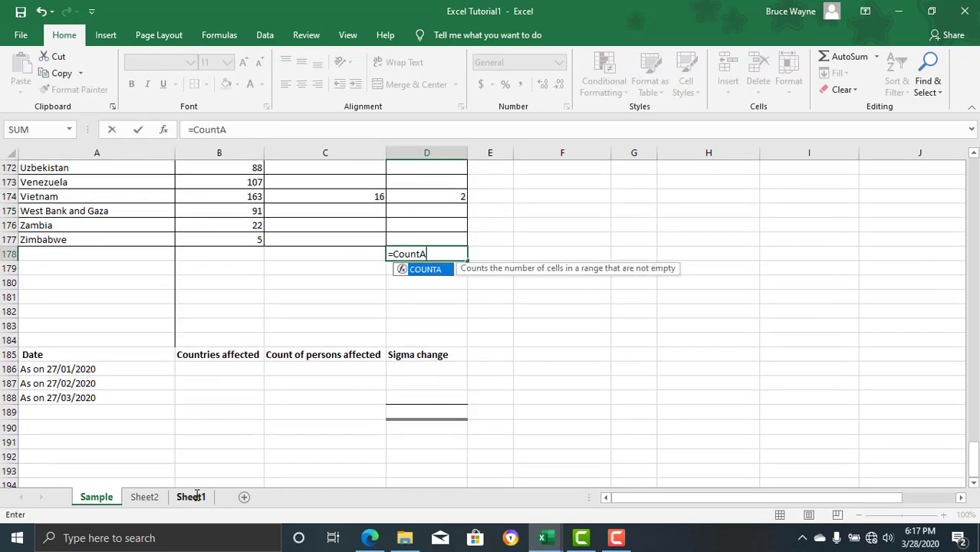
pyautogui.press('Tab')
pyautogui.press('Up')
pyautogui.hotkey('shift', 'Up')
pyautogui.hotkey('shift', 'Up')
pyautogui.hotkey('shift', 'Up')
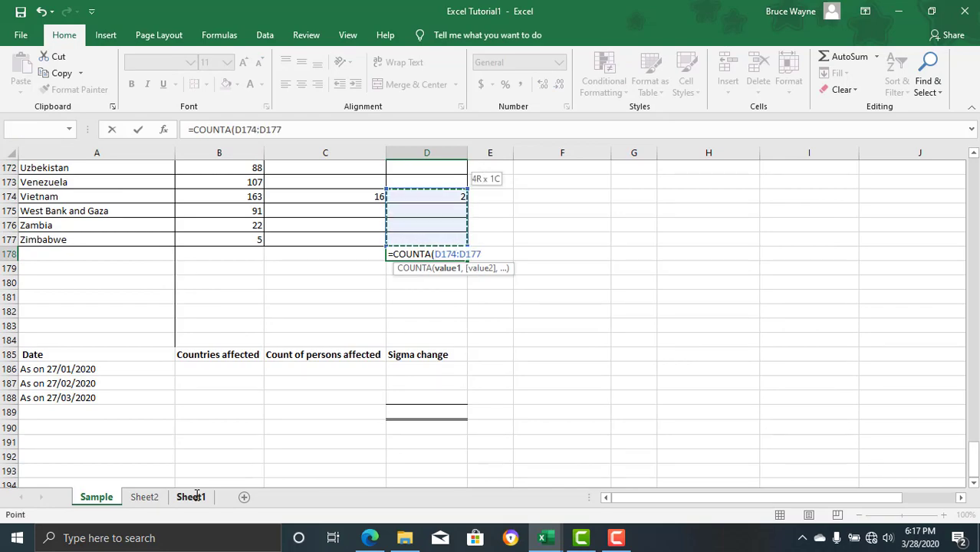
pyautogui.hotkey('shift', 'Up')
pyautogui.hotkey('shift', 'Down')
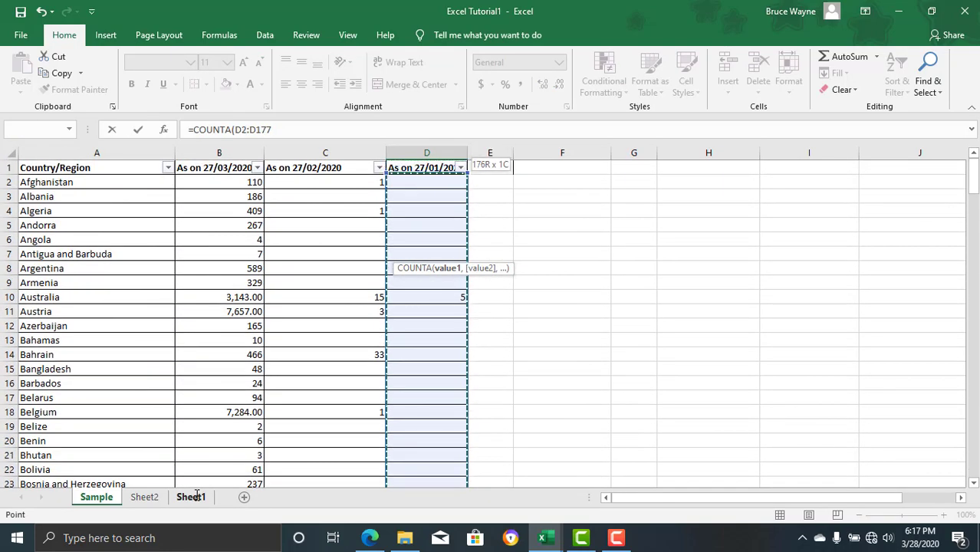
pyautogui.write(')')
pyautogui.press('Return')
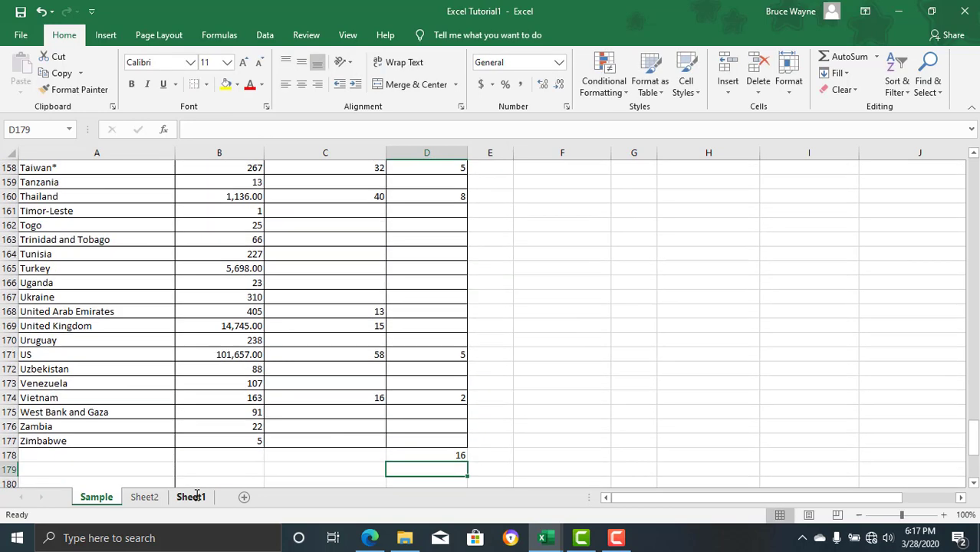
# Step: Copy the COUNTA formula into C178 and review D178's formula
pyautogui.press('Up')
pyautogui.hotkey('ctrl', 'c')
pyautogui.press('Left')
pyautogui.press('Return')
pyautogui.press('Right')
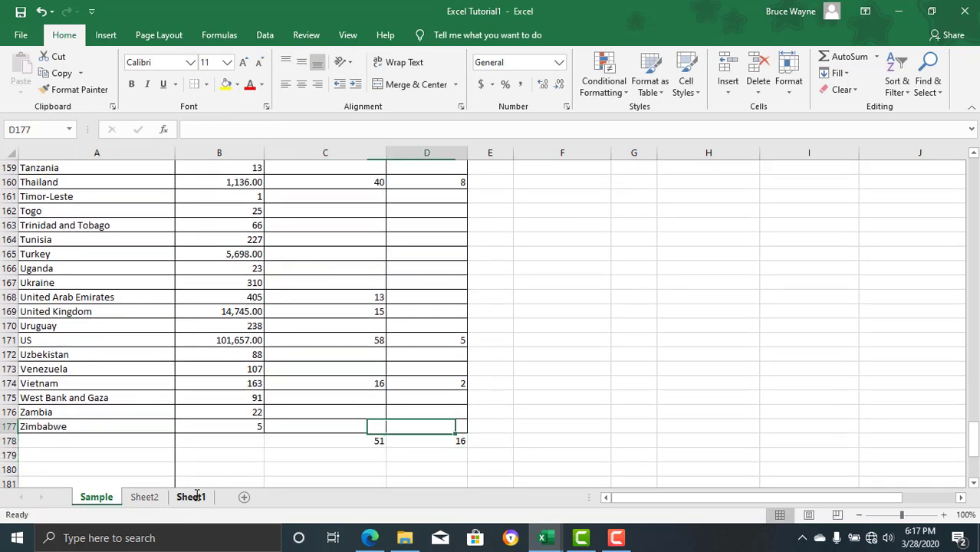
pyautogui.press('F2')
pyautogui.press('Escape')
# Step: Filter the 27/01/2020 column to non-blank values and select them to verify the count
pyautogui.press('Up')
pyautogui.press('Down')
pyautogui.press('Right')
pyautogui.press('Right')
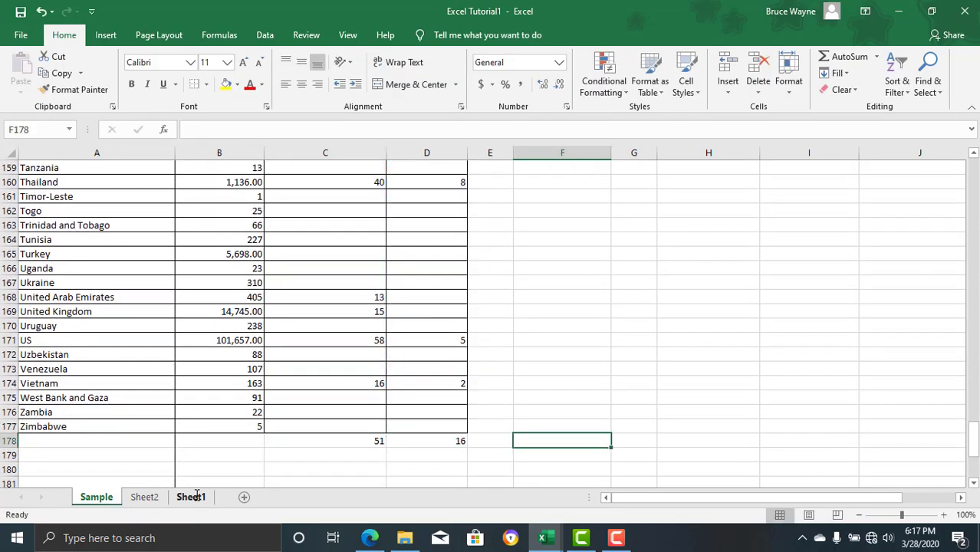
pyautogui.press('Left')
pyautogui.press('Up')
pyautogui.hotkey('ctrl', 'Up')
pyautogui.press('Left')
pyautogui.hotkey('alt', 'Down')
pyautogui.press('Tab')
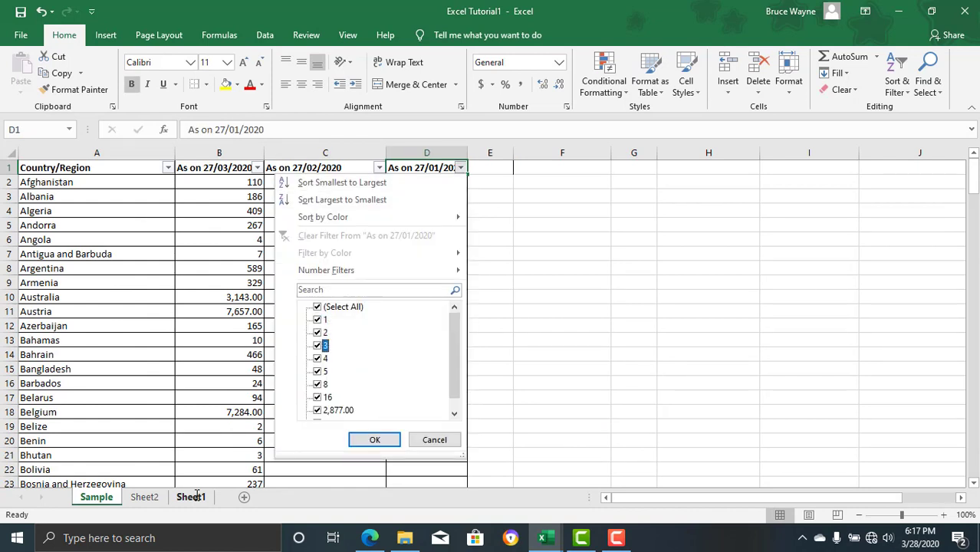
pyautogui.press('End')
pyautogui.press('Return')
pyautogui.press('Down')
pyautogui.hotkey('shift', 'Down')
pyautogui.hotkey('shift', 'Down')
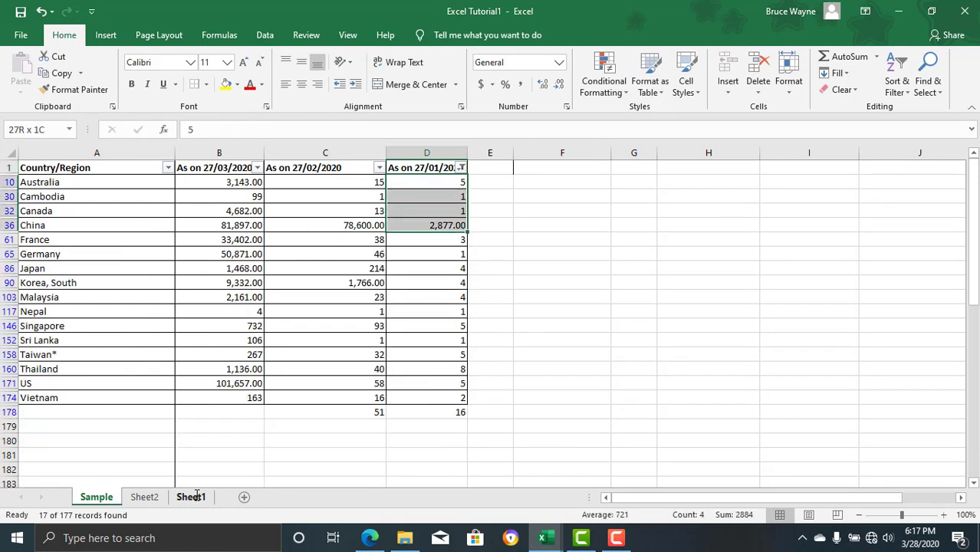
pyautogui.hotkey('shift', 'Down')
pyautogui.hotkey('shift', 'Down')
pyautogui.hotkey('shift', 'Down')
pyautogui.hotkey('shift', 'Down')
pyautogui.hotkey('shift', 'Down')
pyautogui.hotkey('shift', 'Down')
pyautogui.hotkey('shift', 'Down')
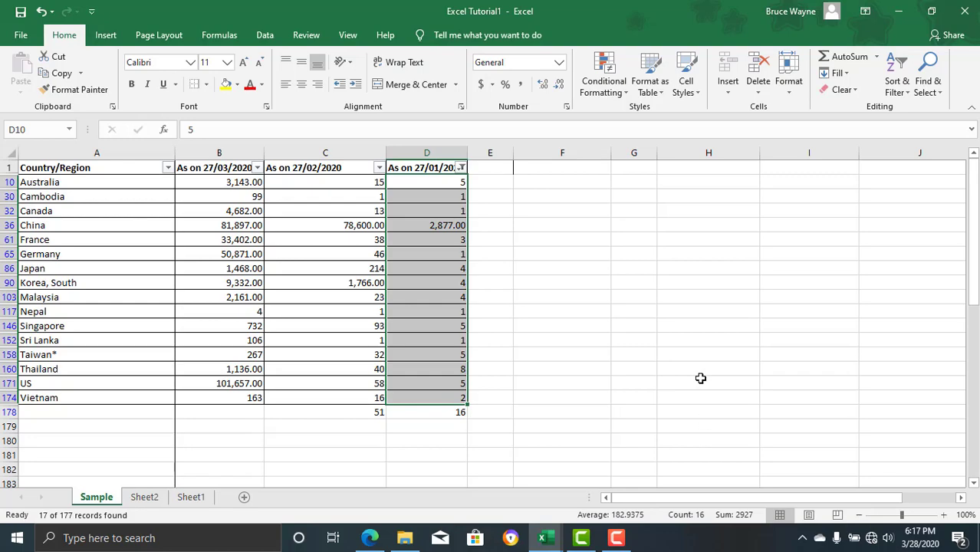
# Step: Clear the 27/01/2020 filter to show all countries and return to the totals row
pyautogui.press('Up')
pyautogui.hotkey('alt', 'Down')
pyautogui.press('c')
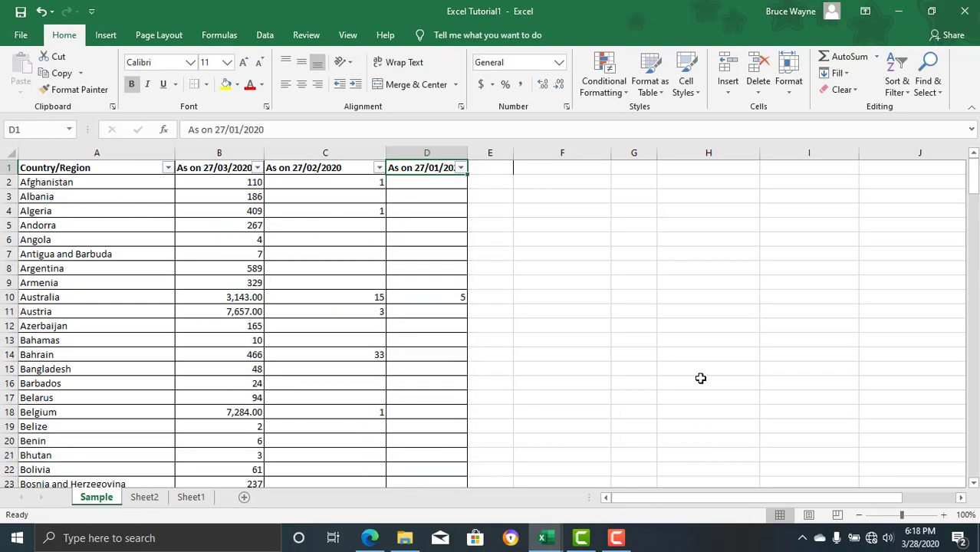
pyautogui.press('pagedown')
pyautogui.press('pagedown')
pyautogui.press('pagedown')
pyautogui.press('pagedown')
pyautogui.press('pagedown')
pyautogui.press('pagedown')
pyautogui.press('pagedown')
pyautogui.press('pagedown')
pyautogui.press('pagedown')
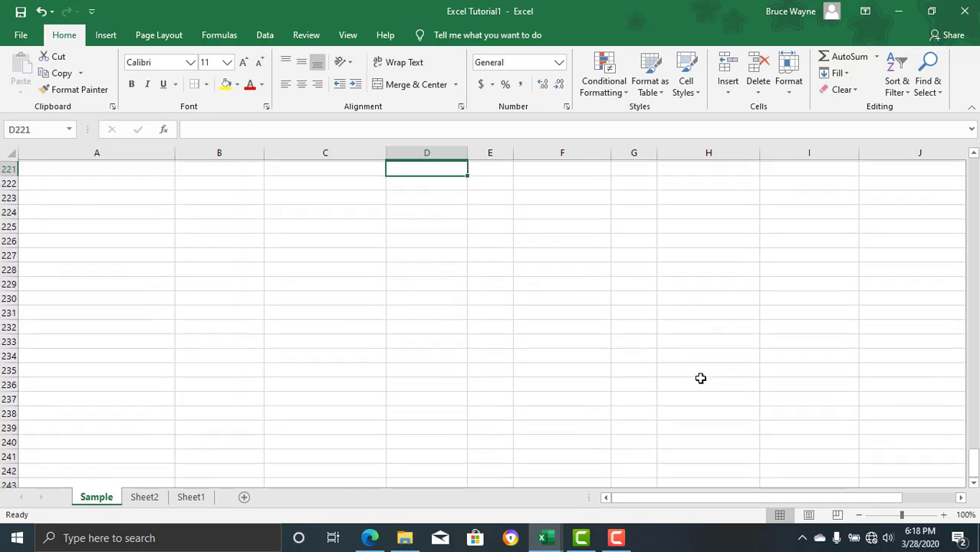
# Step: Copy the COUNTA count, clear B178, and paste 176 as countries affected for 27/03/2020
pyautogui.press('pageup')
pyautogui.press('pageup')
pyautogui.press('pageup')
pyautogui.press('pagedown')
pyautogui.press('Up')
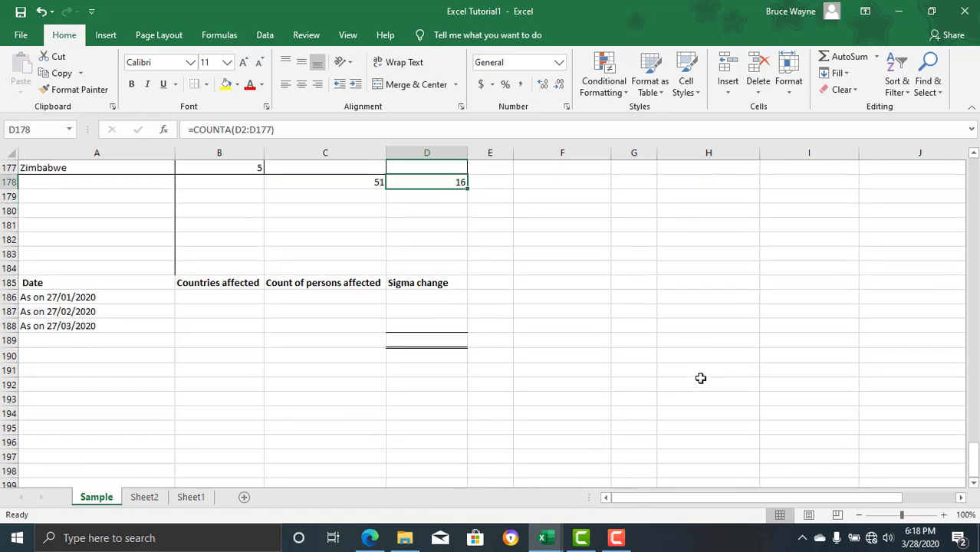
pyautogui.press('Left')
pyautogui.hotkey('ctrl', 'c')
pyautogui.press('Left')
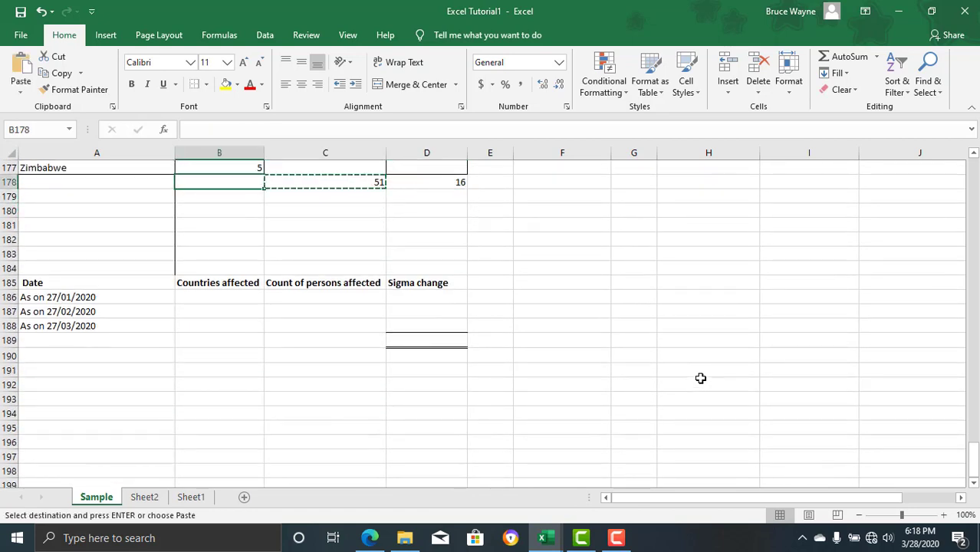
pyautogui.press('Return')
pyautogui.press('F2')
pyautogui.press('Escape')
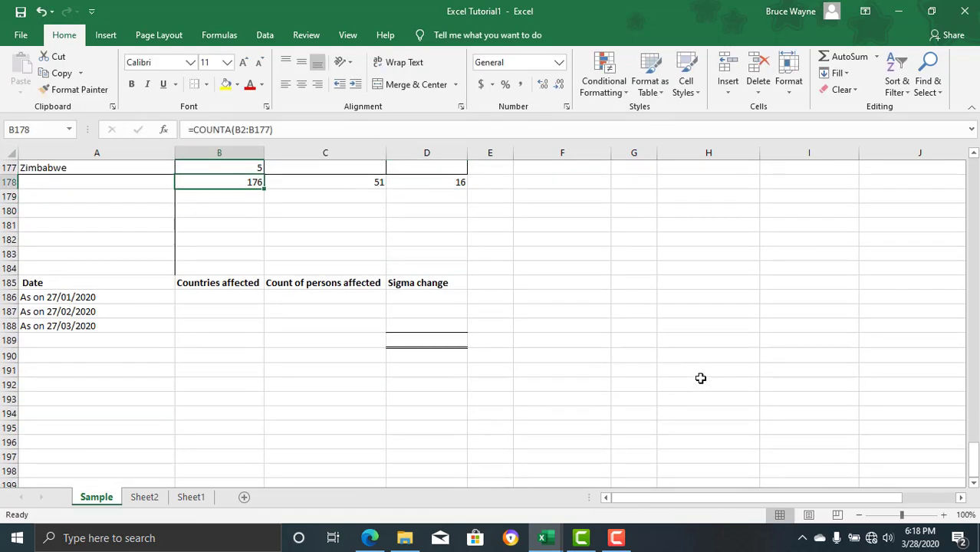
pyautogui.press('F2')
pyautogui.hotkey('shift', 'Home')
pyautogui.press('Escape')
pyautogui.press('Delete')
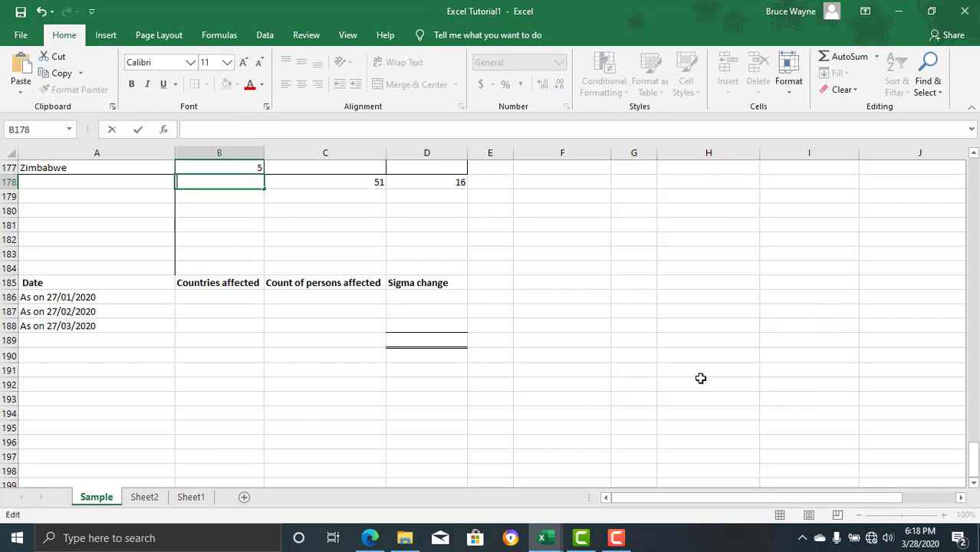
pyautogui.press('Down')
pyautogui.press('Down')
pyautogui.press('Down')
pyautogui.press('Down')
pyautogui.press('Down')
pyautogui.press('Down')
pyautogui.press('Down')
pyautogui.press('Down')
pyautogui.press('Down')
pyautogui.hotkey('ctrl', 'v')
pyautogui.press('Up')
pyautogui.press('Up')
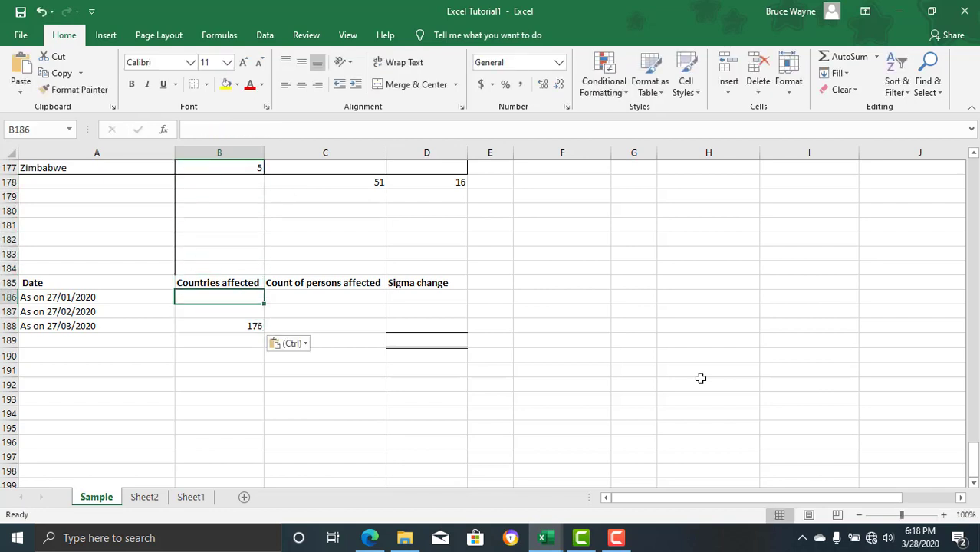
pyautogui.press('Up')
pyautogui.press('Up')
pyautogui.press('Up')
# Step: Delete the C178 COUNTA formula and paste 51 as countries affected for 27/02/2020
pyautogui.press('Right')
pyautogui.press('Up')
pyautogui.press('Up')
pyautogui.press('Up')
pyautogui.press('F2')
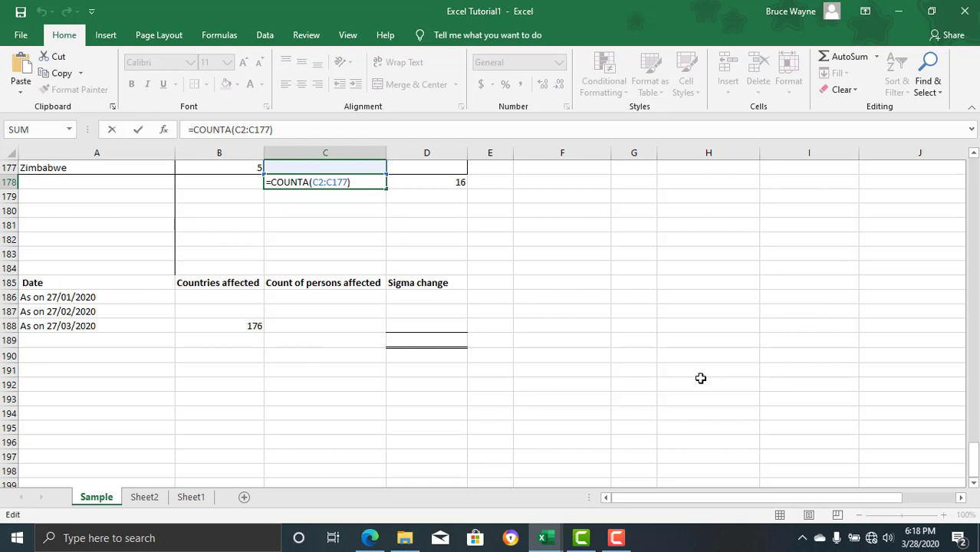
pyautogui.hotkey('shift', 'Home')
pyautogui.press('Delete')
pyautogui.press('Return')
pyautogui.press('Down')
pyautogui.press('Down')
pyautogui.press('Down')
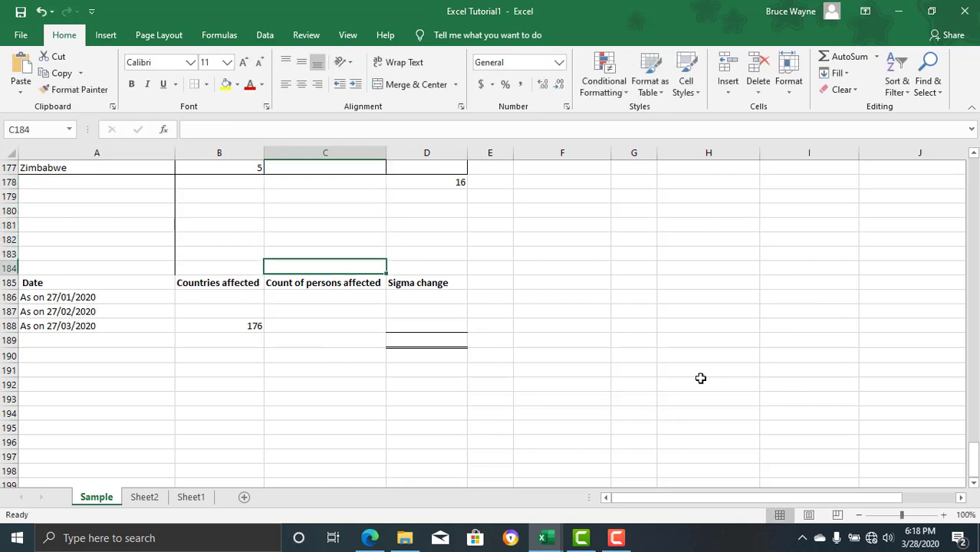
pyautogui.press('Down')
pyautogui.press('Left')
pyautogui.press('Down')
pyautogui.press('Down')
pyautogui.hotkey('ctrl', 'v')
# Step: Clear the D178 COUNTA helper count and return to the 27/01/2020 summary row
pyautogui.press('Up')
pyautogui.press('Up')
pyautogui.press('Up')
pyautogui.press('Up')
pyautogui.press('Up')
pyautogui.press('Up')
pyautogui.press('Right')
pyautogui.press('Right')
pyautogui.press('Right')
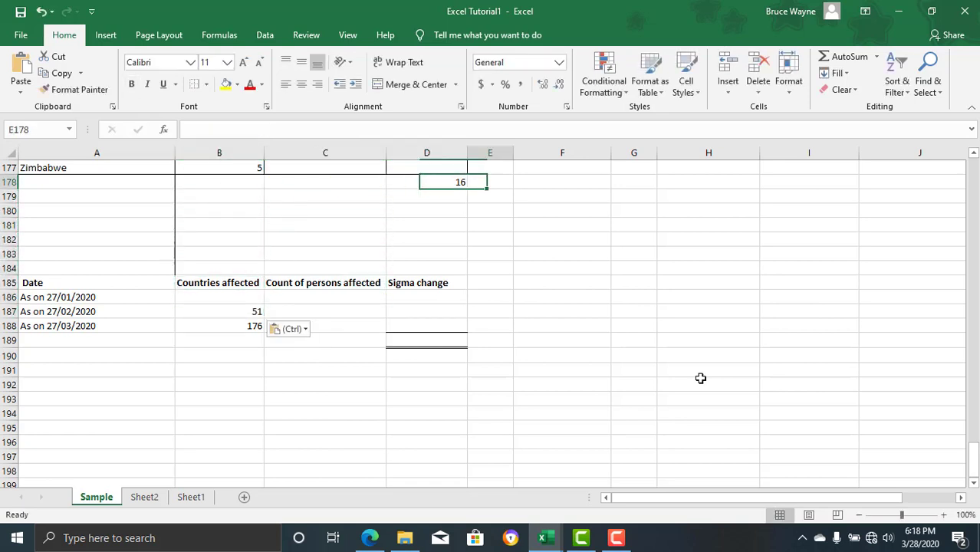
pyautogui.press('Left')
pyautogui.press('F2')
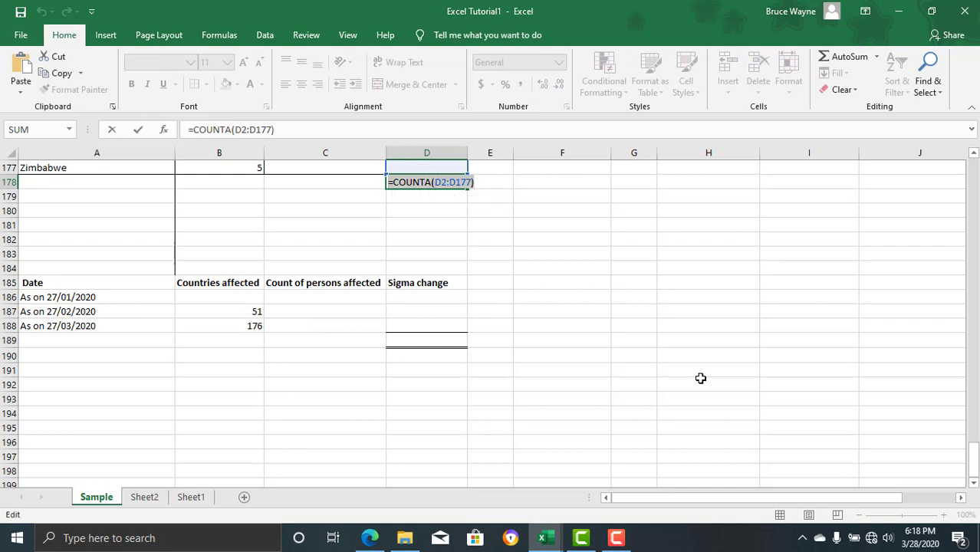
pyautogui.hotkey('shift', 'Home')
pyautogui.press('Delete')
pyautogui.press('Return')
pyautogui.press('Down')
pyautogui.press('Left')
pyautogui.press('Left')
pyautogui.press('Down')
pyautogui.press('Down')
pyautogui.press('Down')
pyautogui.press('Down')
pyautogui.press('Down')
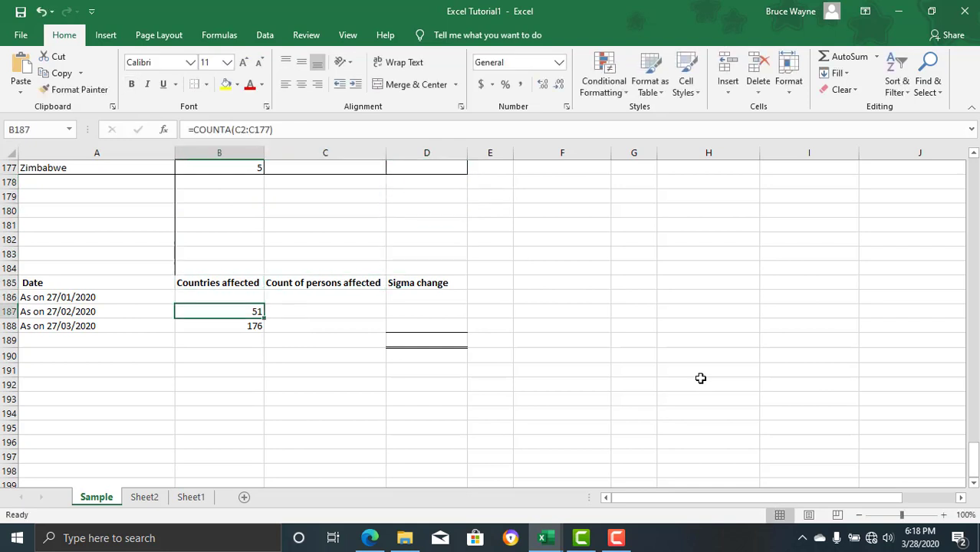
pyautogui.press('Up')
pyautogui.press('Right')
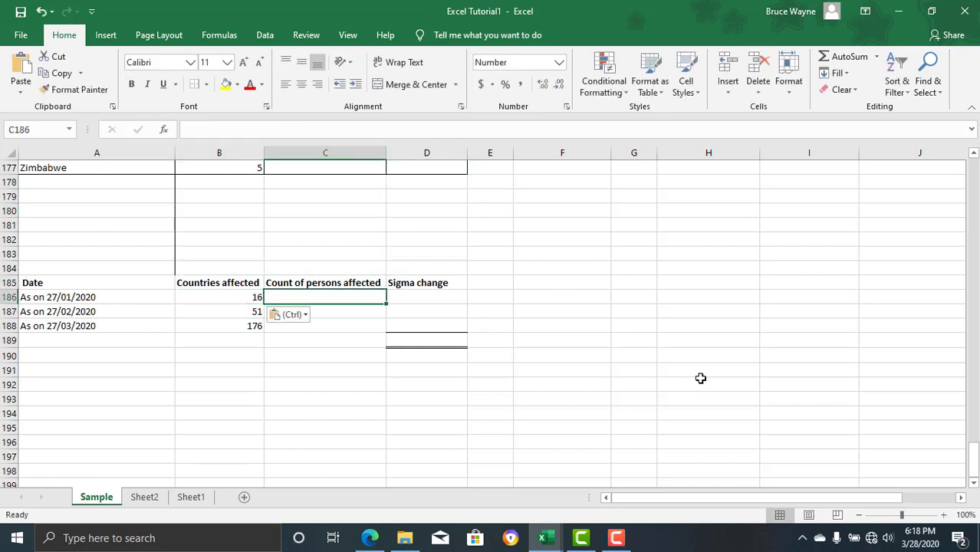
pyautogui.press('Up')
pyautogui.press('Up')
pyautogui.press('Up')
# Step: Enter =SUM(D2:D177) in C186 to get 2,927.00 persons for 27/01/2020
pyautogui.press('Down')
pyautogui.press('Down')
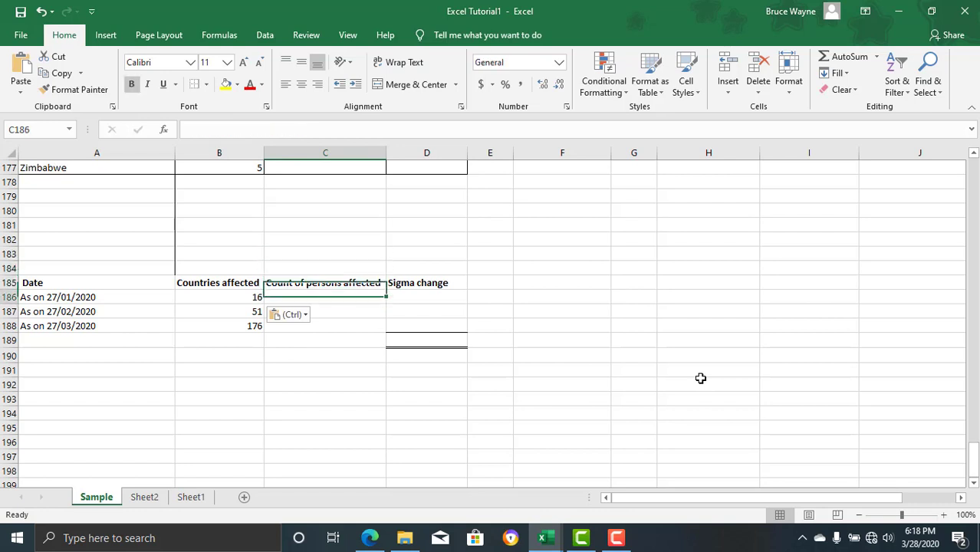
pyautogui.press('Down')
pyautogui.write('=')
pyautogui.write('um')
pyautogui.press('Tab')
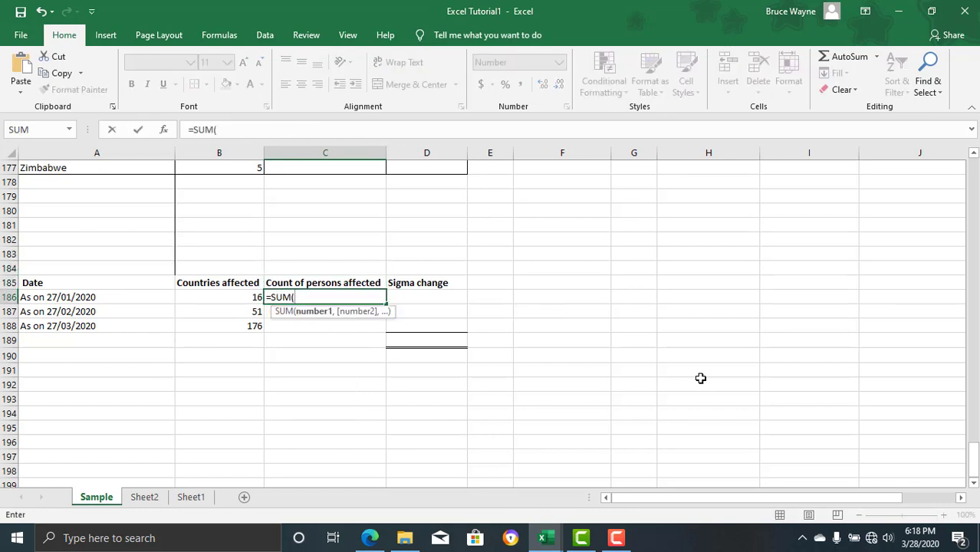
pyautogui.press('Up')
pyautogui.press('Up')
pyautogui.press('Up')
pyautogui.press('Up')
pyautogui.press('Up')
pyautogui.press('Right')
pyautogui.press('Down')
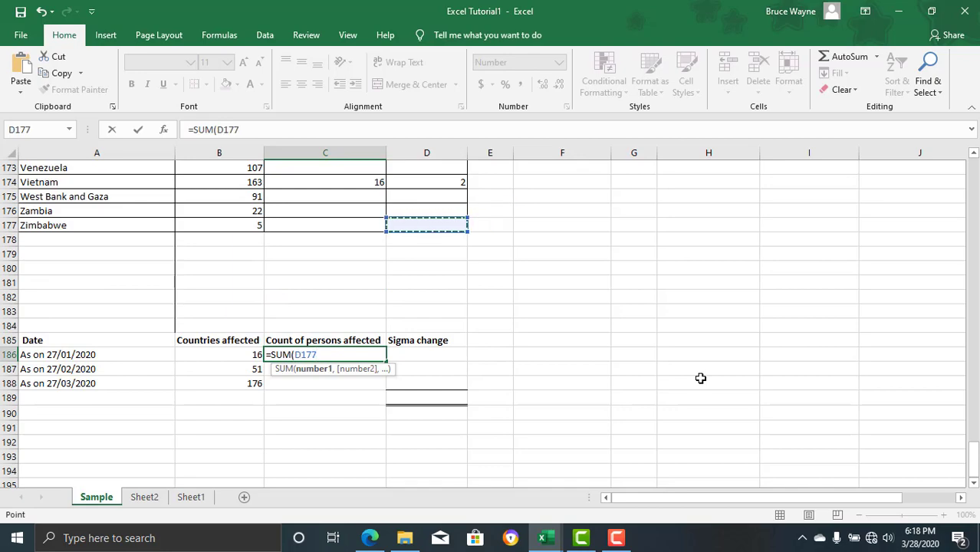
pyautogui.hotkey('shift', 'Up')
pyautogui.hotkey('shift', 'Up')
pyautogui.hotkey('shift', 'Up')
pyautogui.hotkey('shift', 'Up')
pyautogui.hotkey('shift', 'Up')
pyautogui.hotkey('shift', 'Up')
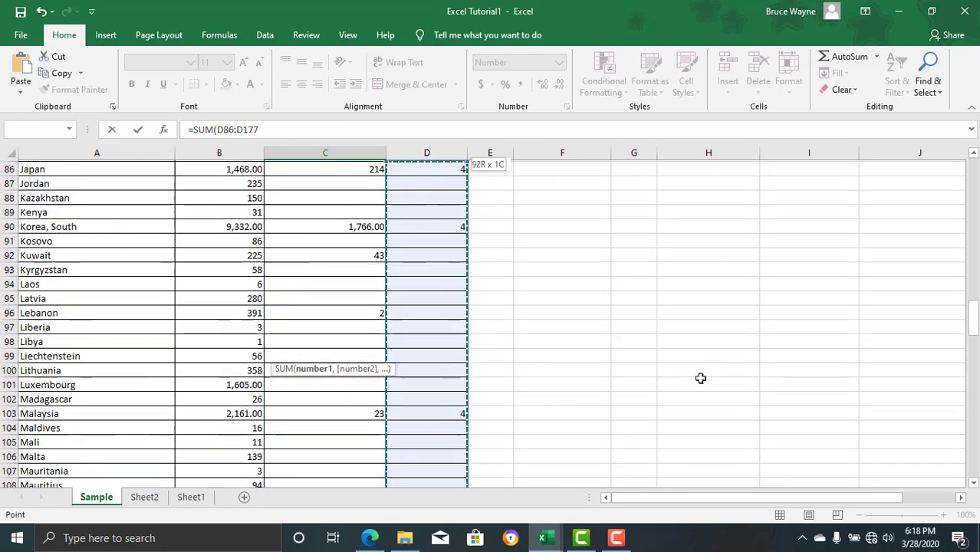
pyautogui.hotkey('shift', 'Up')
pyautogui.hotkey('shift', 'Up')
pyautogui.hotkey('shift', 'Up')
pyautogui.hotkey('shift', 'Up')
pyautogui.hotkey('shift', 'Up')
pyautogui.hotkey('shift', 'Up')
pyautogui.hotkey('shift', 'Up')
pyautogui.hotkey('shift', 'Up')
pyautogui.hotkey('shift', 'Up')
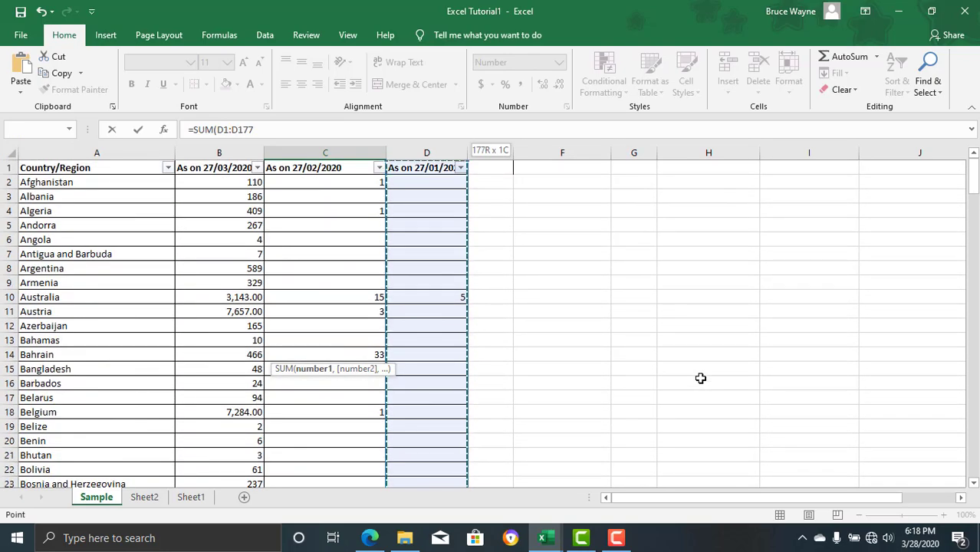
pyautogui.press('Return')
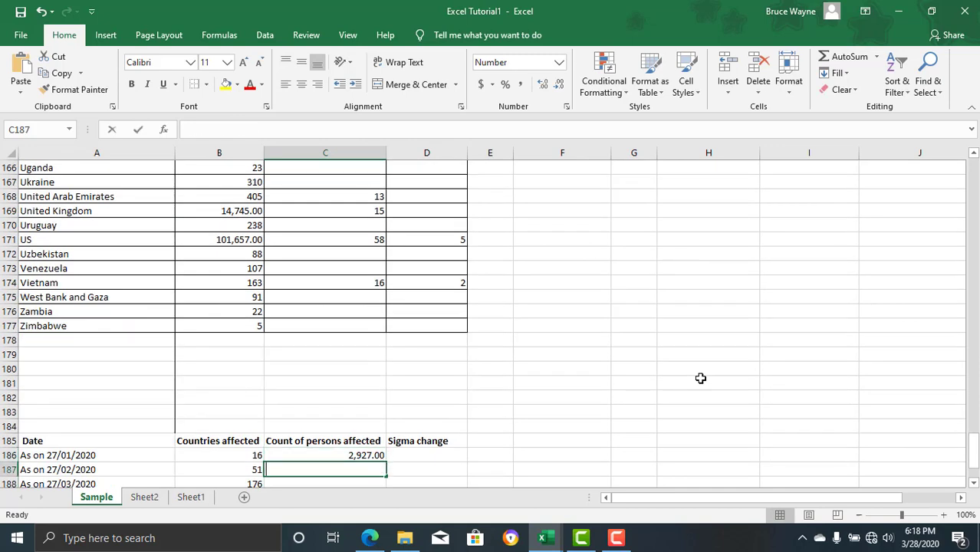
# Step: Enter +SUBTOTAL(9,C2:C177) in C187 to get 82,746.00 persons for 27/02/2020
pyautogui.write('+su')
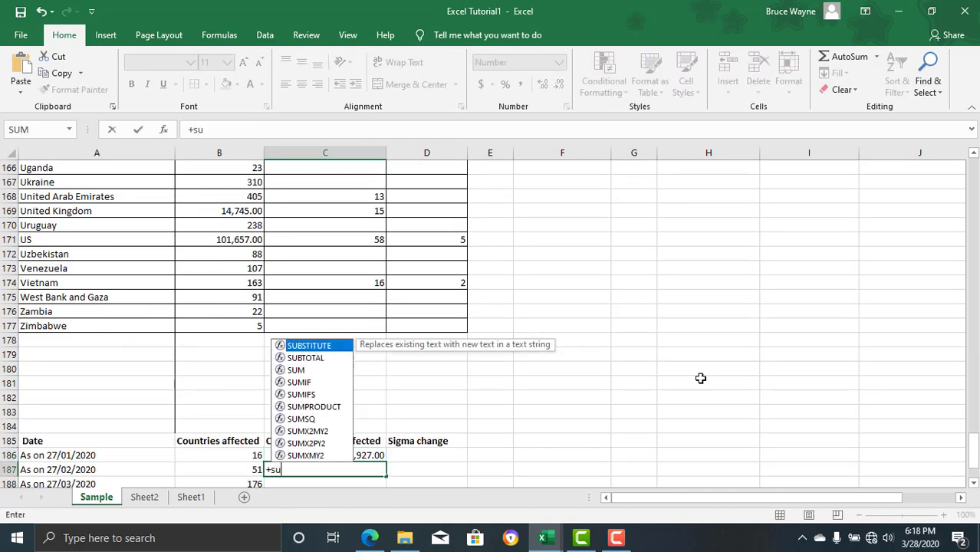
pyautogui.write('bt')
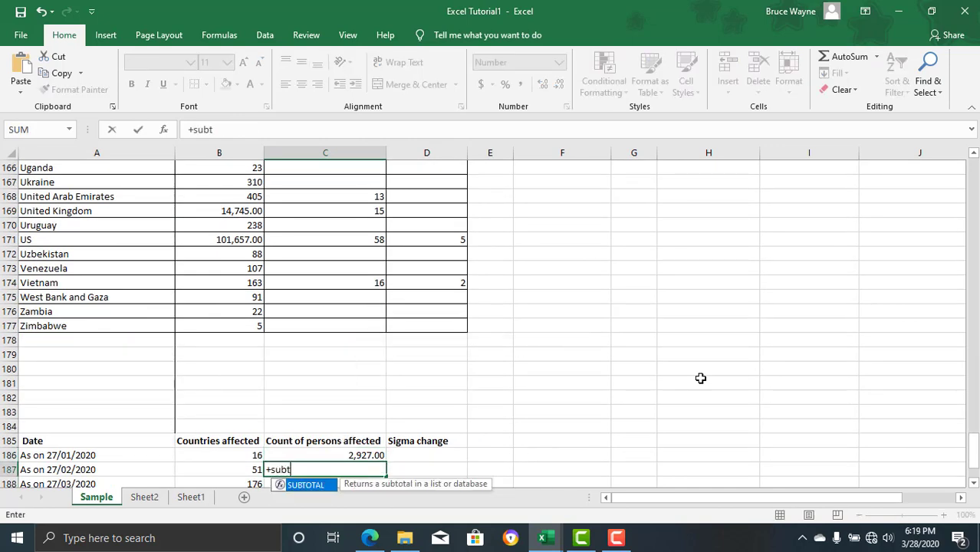
pyautogui.press('Tab')
pyautogui.write('9,')
pyautogui.press('Up')
pyautogui.press('Up')
pyautogui.press('Up')
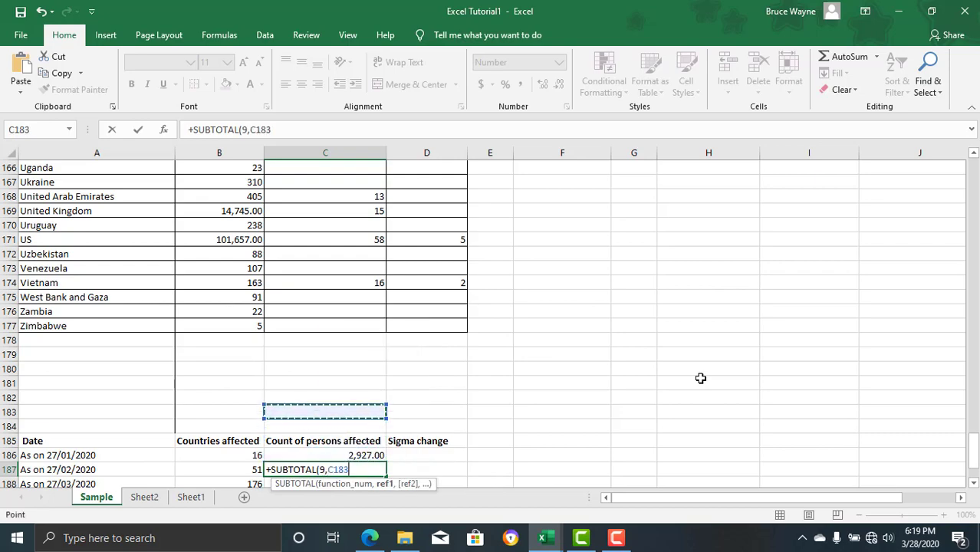
pyautogui.press('Up')
pyautogui.press('Up')
pyautogui.press('Up')
pyautogui.press('Up')
pyautogui.hotkey('shift', 'Up')
pyautogui.hotkey('shift', 'Up')
pyautogui.hotkey('shift', 'Up')
pyautogui.hotkey('ctrl', 'shift', 'Up')
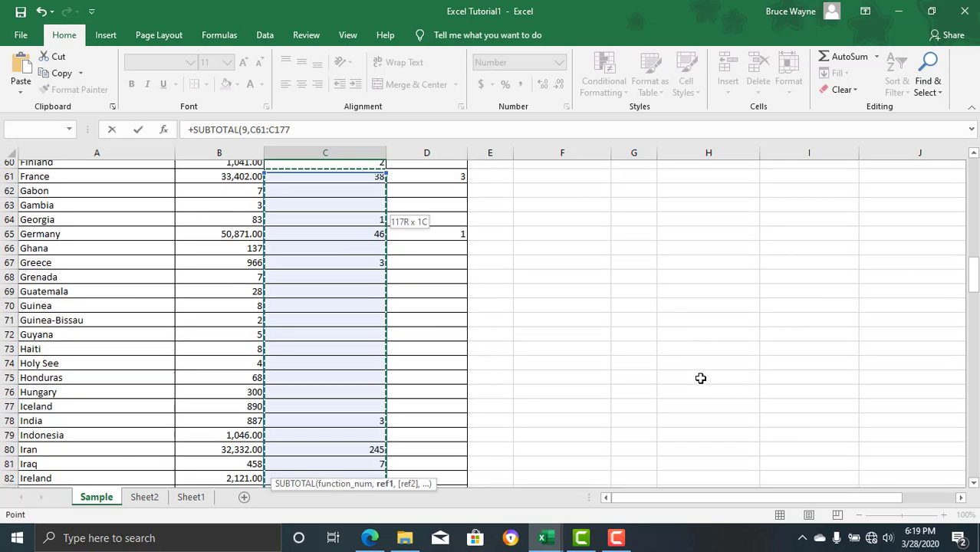
pyautogui.hotkey('shift', 'Down')
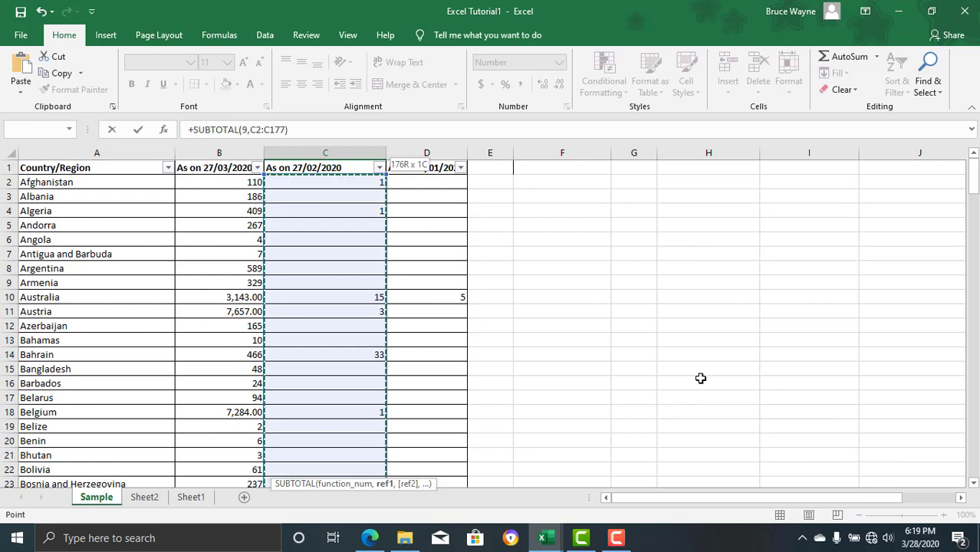
pyautogui.press('Return')
# Step: Enter +SUM(B2:B177) in C188 to get 593,291.00 persons for 27/03/2020
pyautogui.write('+')
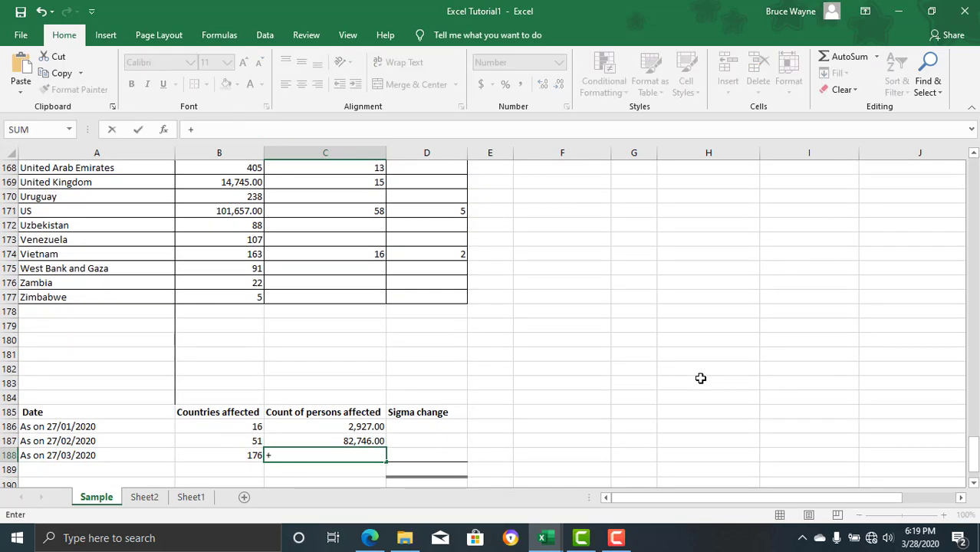
pyautogui.write('sub')
pyautogui.press('BackSpace')
pyautogui.write('m')
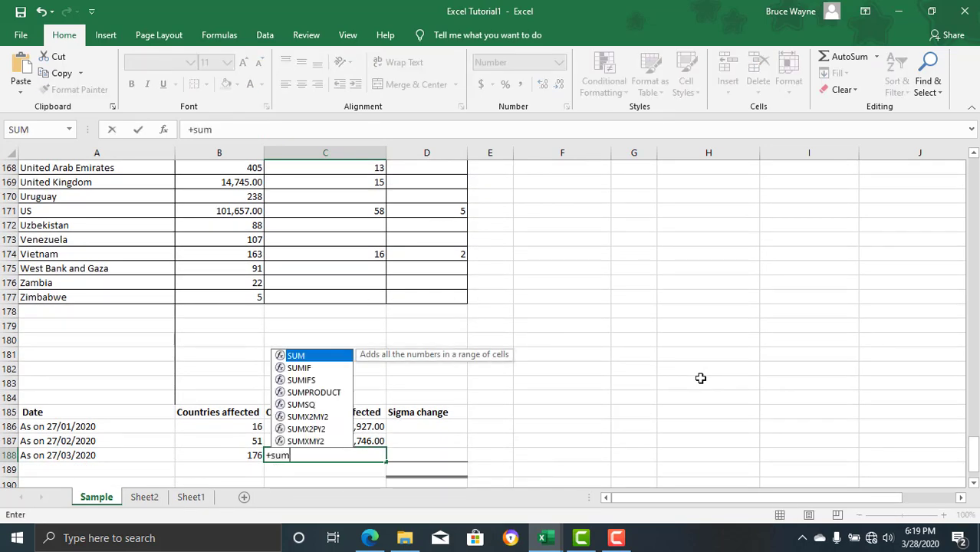
pyautogui.press('Tab')
pyautogui.press('Up')
pyautogui.press('Left')
pyautogui.press('Up')
pyautogui.press('Up')
pyautogui.press('Up')
pyautogui.press('Down')
pyautogui.hotkey('ctrl', 'Up')
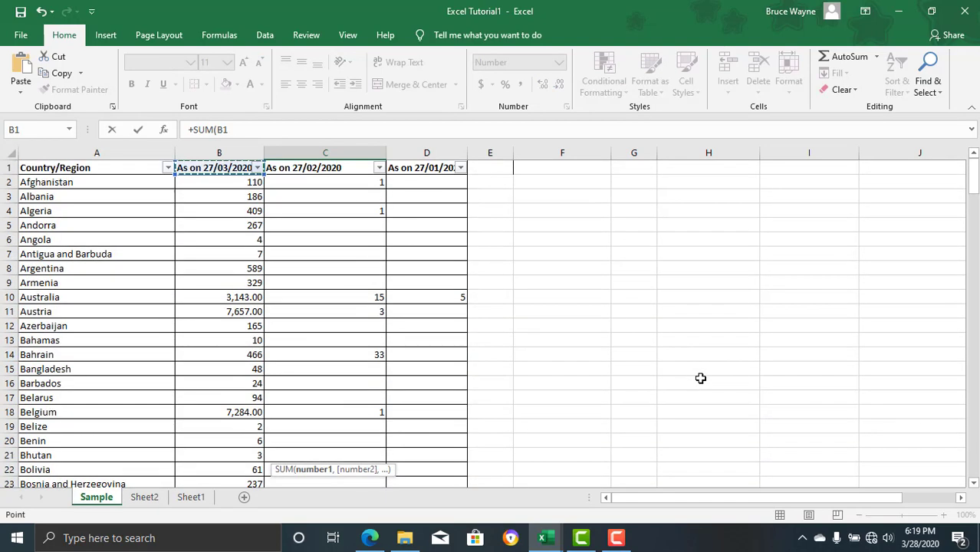
pyautogui.press('Down')
pyautogui.hotkey('ctrl', 'shift', 'Down')
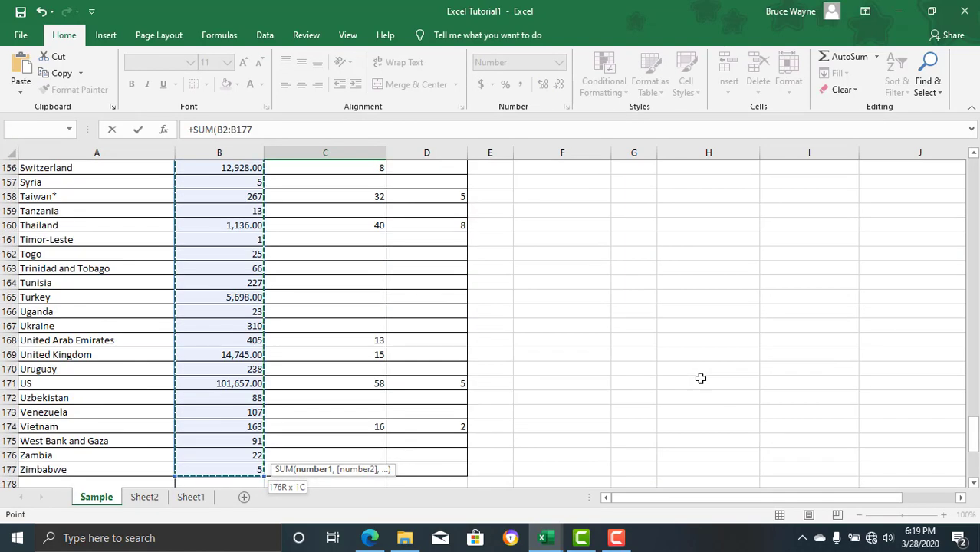
pyautogui.write(')')
pyautogui.press('Return')
# Step: Fill the Sigma change column with formulas referencing the persons counts for each date
pyautogui.press('Right')
pyautogui.press('Up')
pyautogui.press('Up')
pyautogui.press('Up')
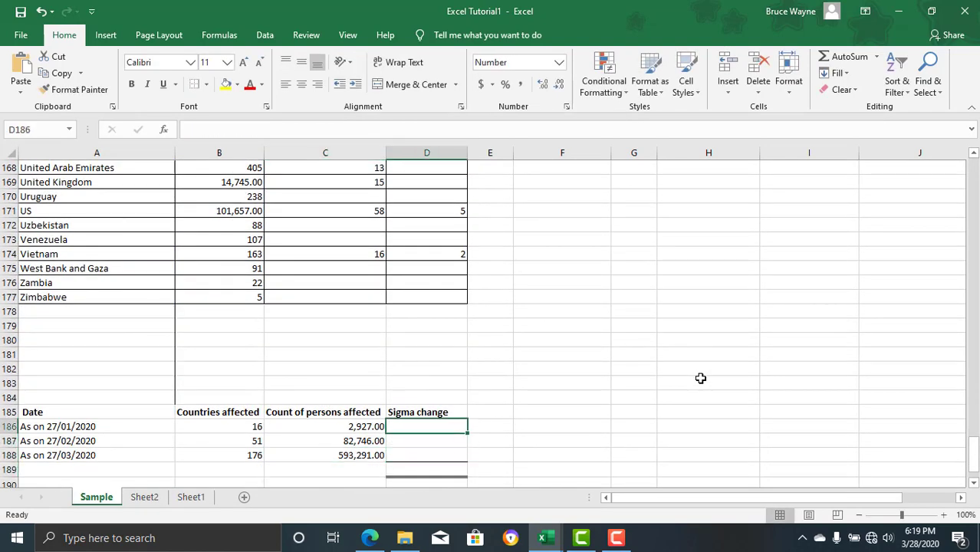
pyautogui.write('+')
pyautogui.press('Left')
pyautogui.press('Return')
pyautogui.write('+')
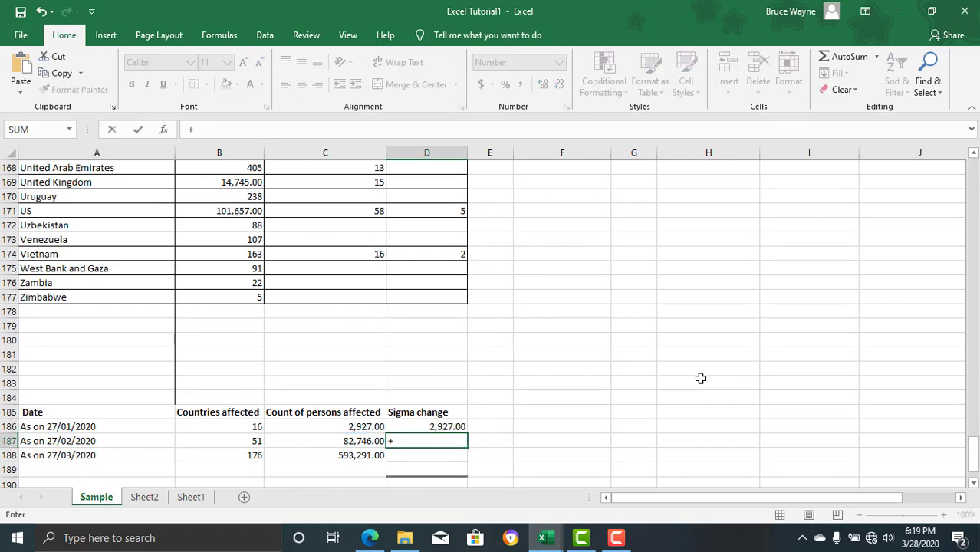
pyautogui.press('Left')
pyautogui.write('-')
pyautogui.press('Left')
pyautogui.press('Up')
pyautogui.press('Return')
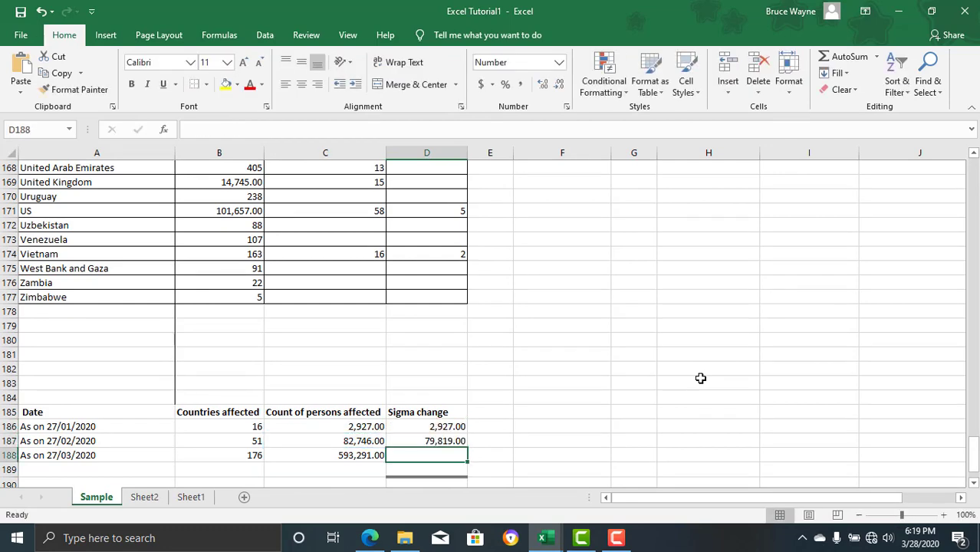
# Step: Total the Sigma change column with AutoSum in D189, giving 593,291.00
pyautogui.press('Down')
pyautogui.hotkey('alt', '=')
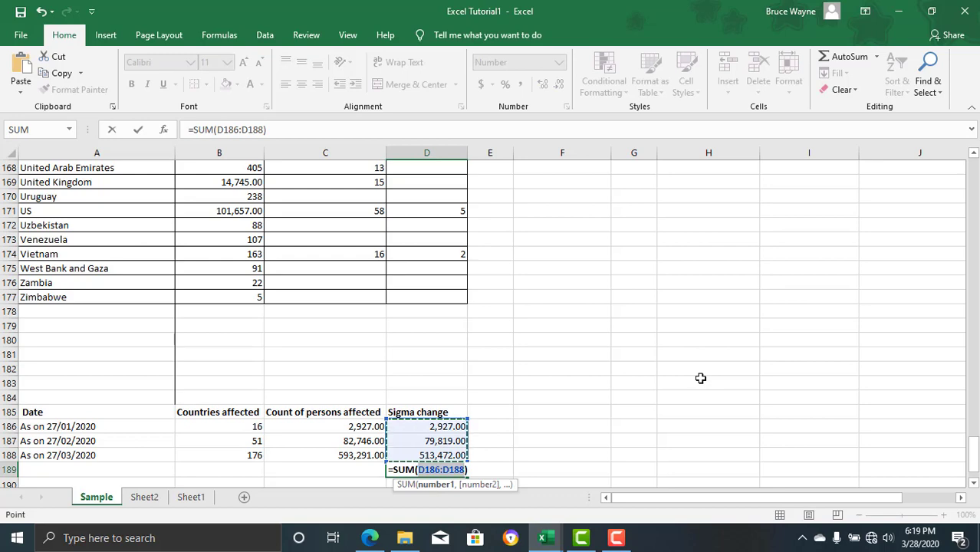
pyautogui.press('Return')
pyautogui.press('Up')
pyautogui.press('Right')
pyautogui.press('Left')
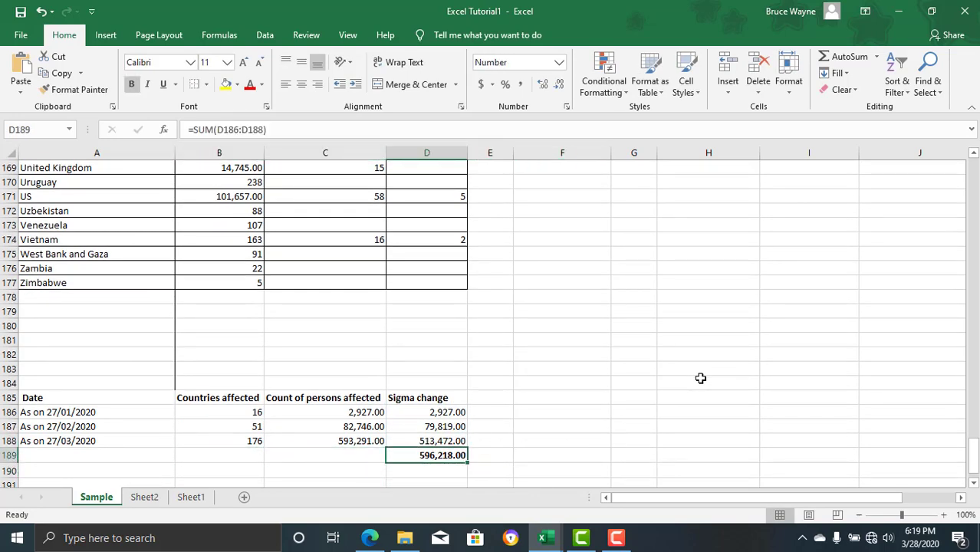
pyautogui.press('F2')
pyautogui.press('Escape')
# Step: Check the change formulas and replace the 27/01/2020 Sigma change with 0
pyautogui.press('Up')
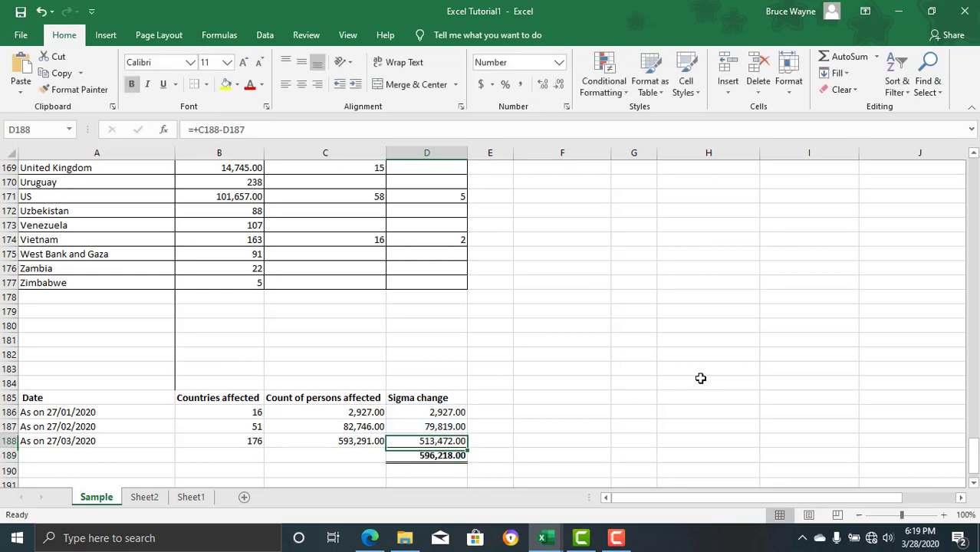
pyautogui.press('Up')
pyautogui.press('Up')
pyautogui.press('F2')
pyautogui.press('Return')
pyautogui.press('F2')
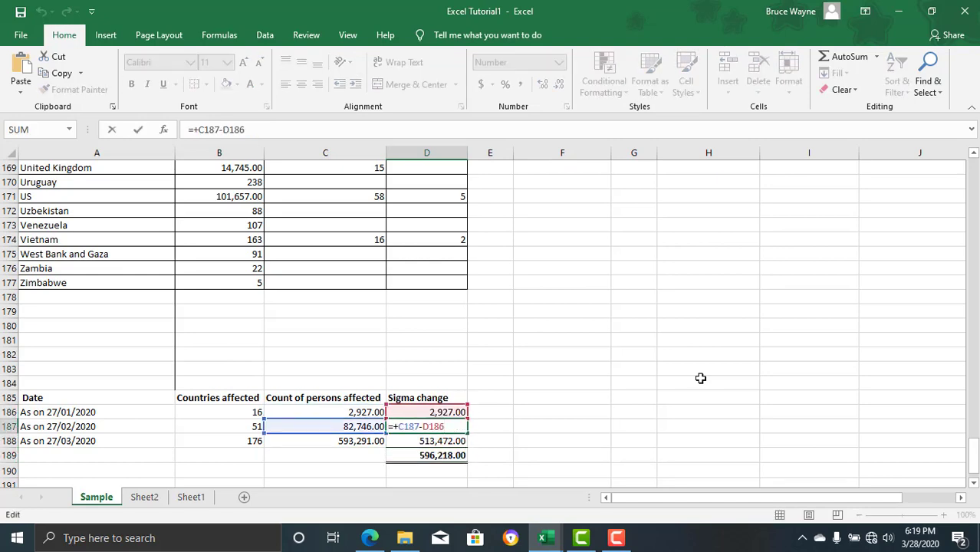
pyautogui.press('Escape')
pyautogui.press('Up')
pyautogui.write('0')
pyautogui.press('Return')
pyautogui.press('Up')
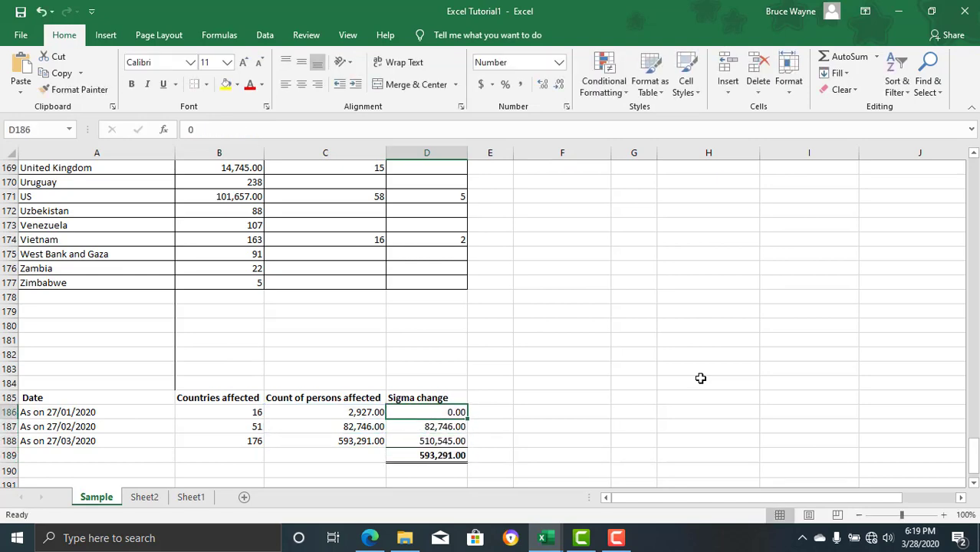
pyautogui.press('Up')
pyautogui.press('Up')
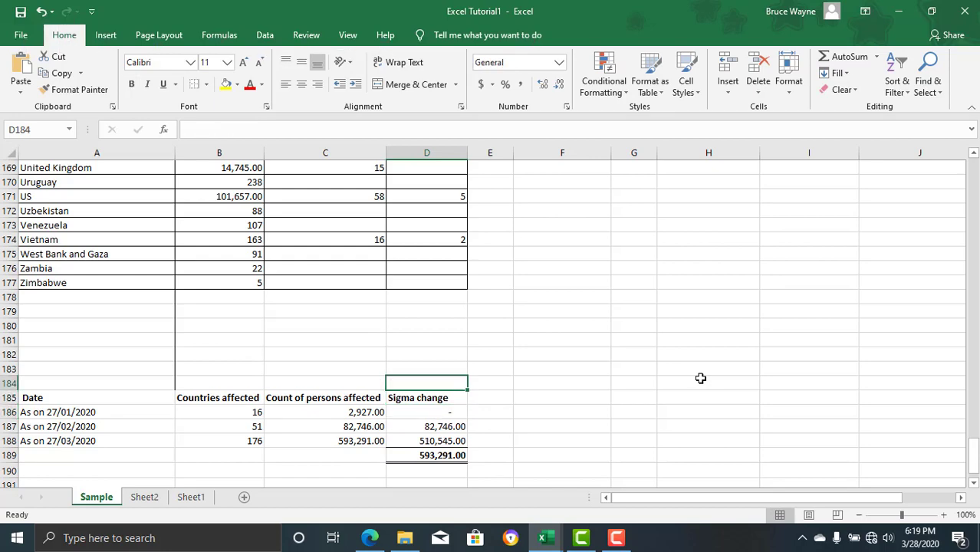
pyautogui.press('Up')
pyautogui.press('Up')
pyautogui.press('Up')
pyautogui.press('Up')
pyautogui.press('Up')
pyautogui.press('Up')
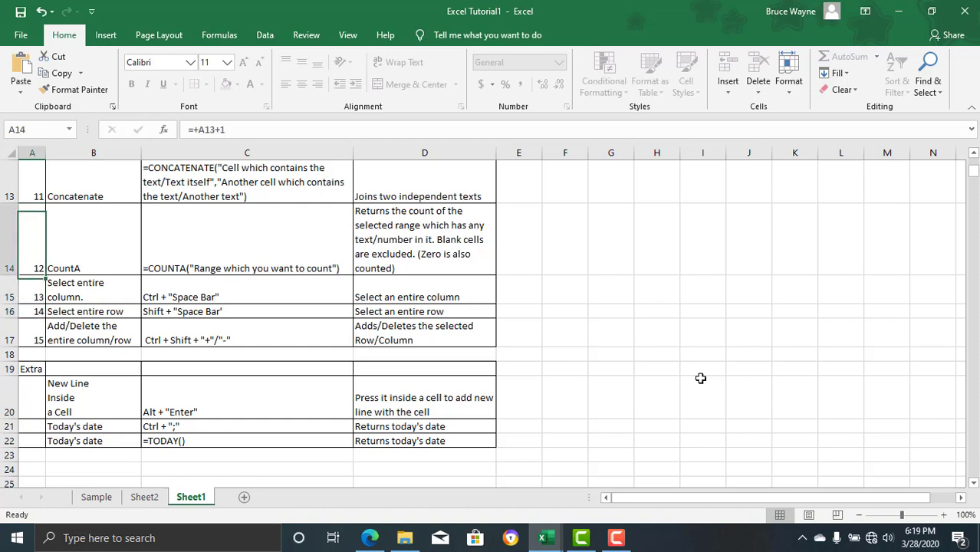
# Step: Select entire columns B, C and D in turn with Ctrl+Space
pyautogui.press('Up')
pyautogui.hotkey('shift', 'Right')
pyautogui.hotkey('shift', 'Left')
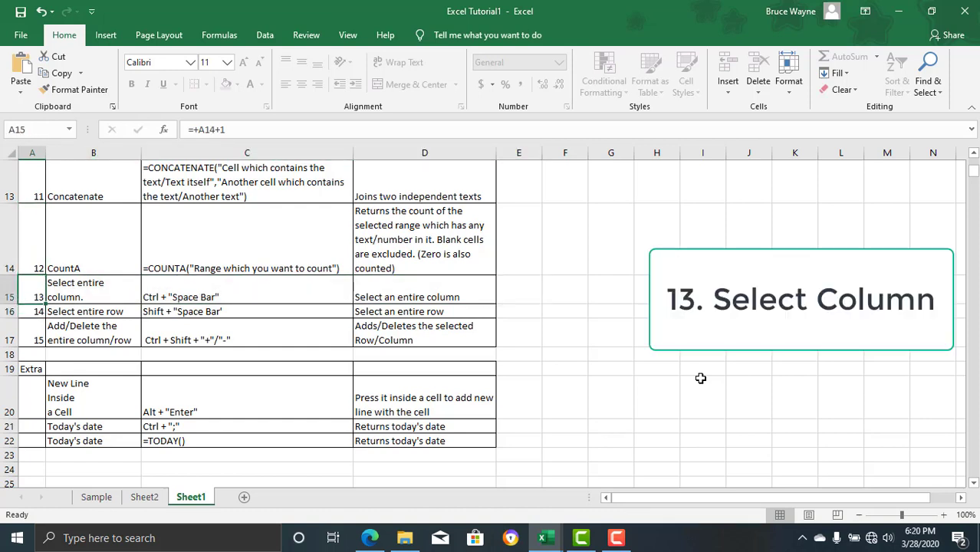
pyautogui.press('Right')
pyautogui.press('Right')
pyautogui.press('Left')
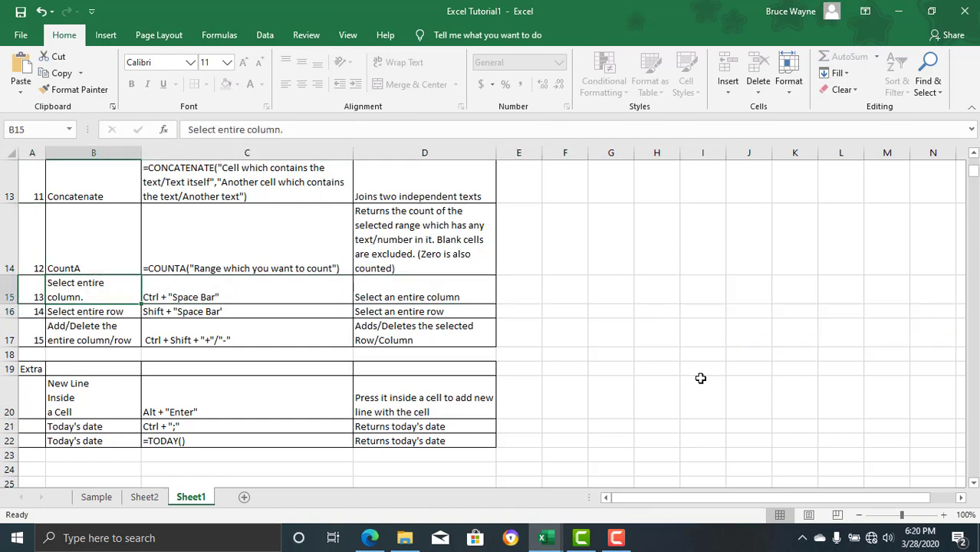
pyautogui.hotkey('ctrl', 'space')
pyautogui.press('Right')
pyautogui.hotkey('ctrl', 'space')
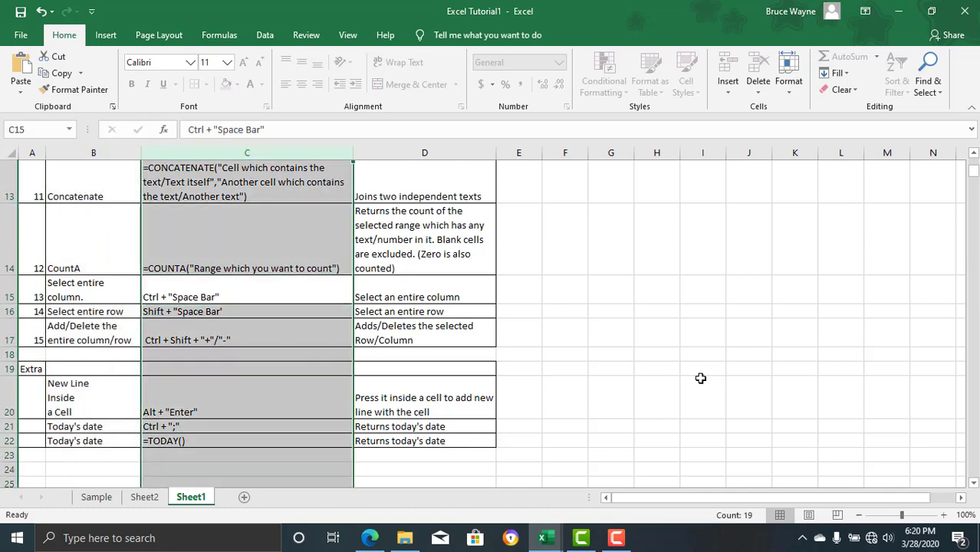
pyautogui.press('Right')
pyautogui.hotkey('ctrl', 'space')
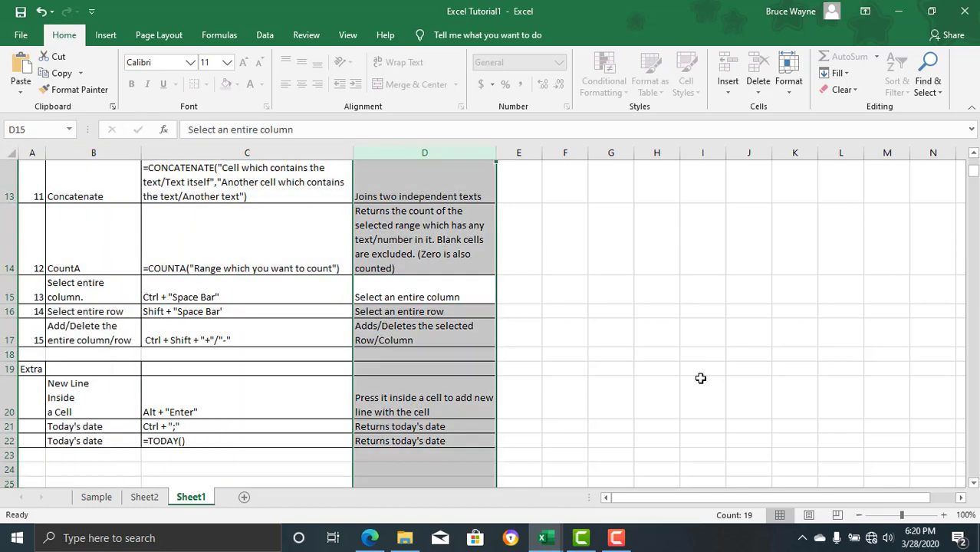
# Step: Select row 16 with Shift+Space, attempt a row insert, and dismiss the protected-sheet warning
pyautogui.press('Left')
pyautogui.press('Left')
pyautogui.press('Left')
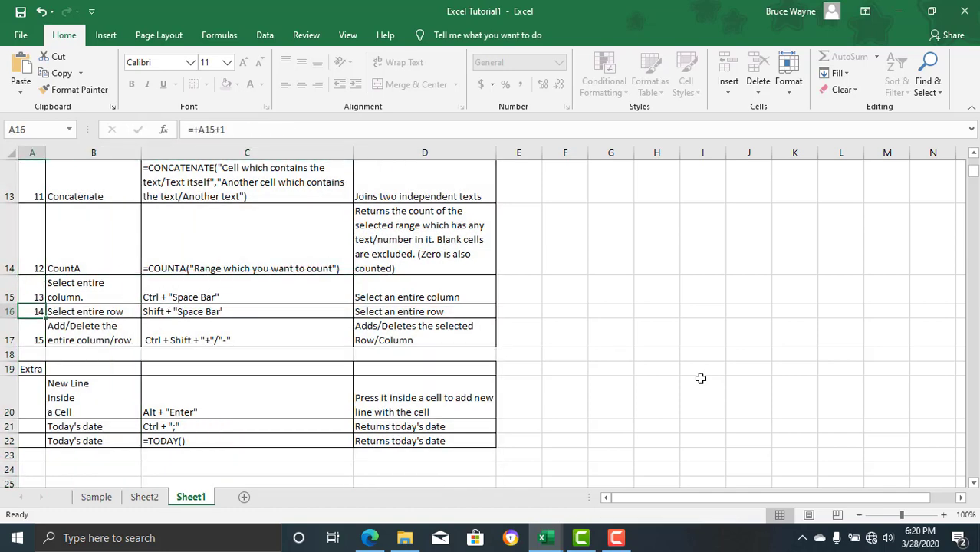
pyautogui.press('Right')
pyautogui.press('Right')
pyautogui.press('Right')
pyautogui.press('Left')
pyautogui.press('Left')
pyautogui.press('Left')
pyautogui.hotkey('shift', 'space')
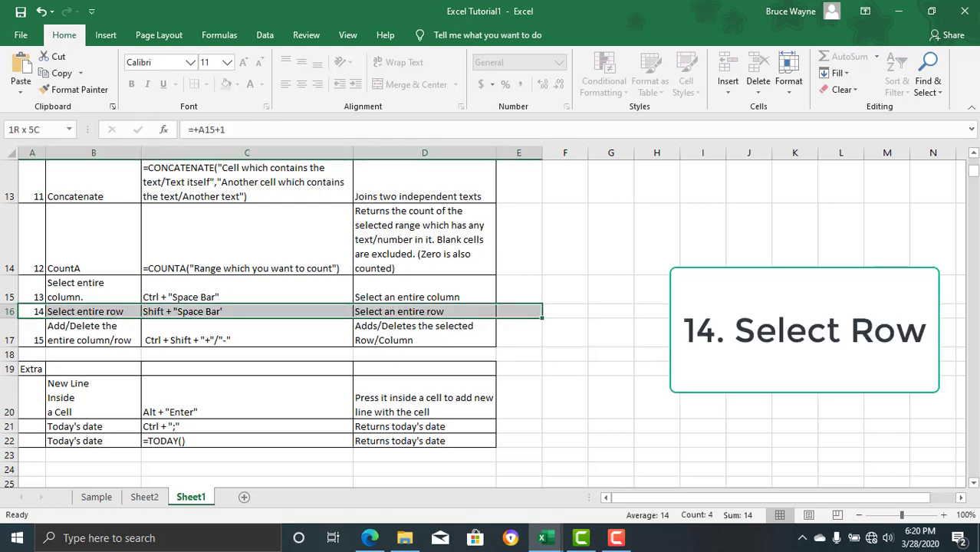
pyautogui.hotkey('shift', 'space')
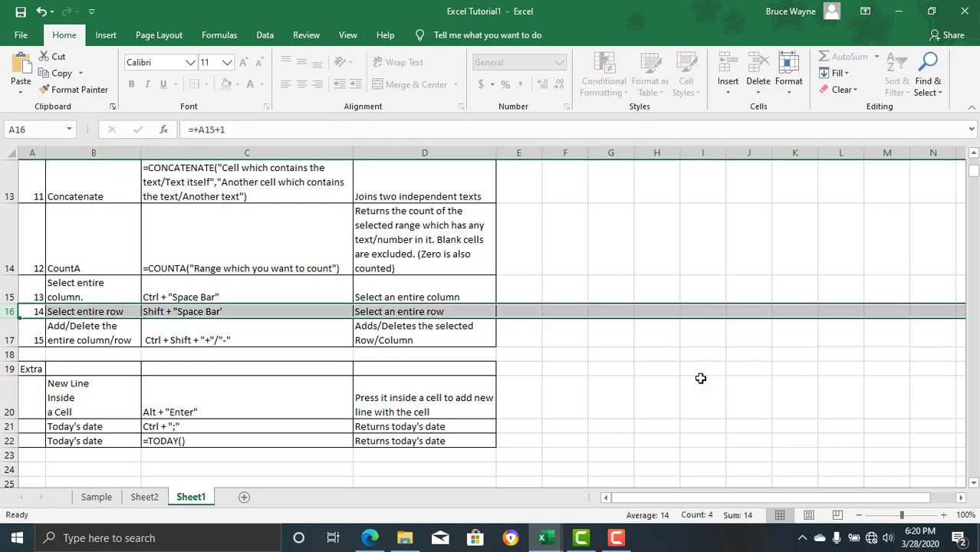
pyautogui.press('Left')
pyautogui.hotkey('shift', 'space')
pyautogui.press('Left')
pyautogui.hotkey('shift', 'space')
pyautogui.press('Down')
pyautogui.hotkey('ctrl', 'shift', '+')
pyautogui.press('Return')
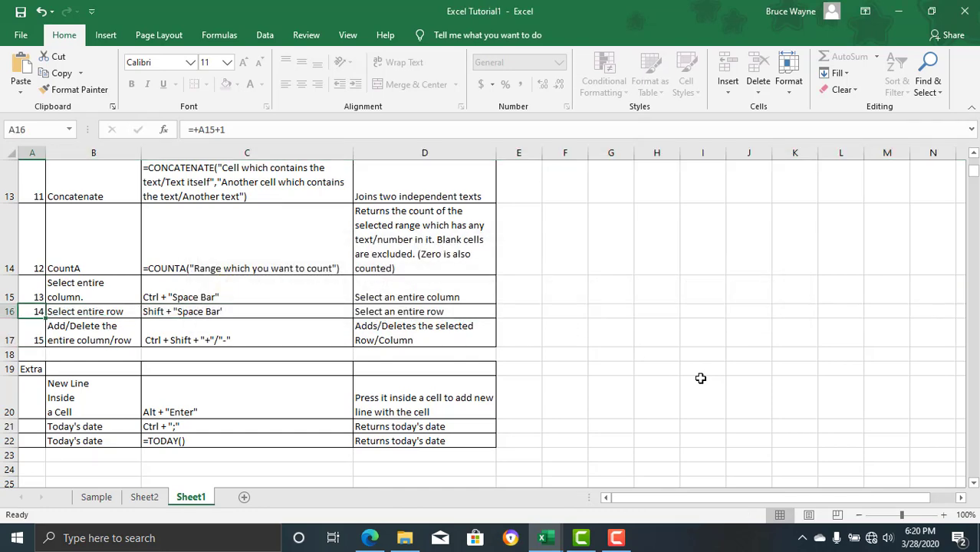
# Step: Select rows 16 and 17 with Shift+Space, then go back toward the Sample sheet
pyautogui.hotkey('shift', 'space')
pyautogui.press('Down')
pyautogui.hotkey('shift', 'space')
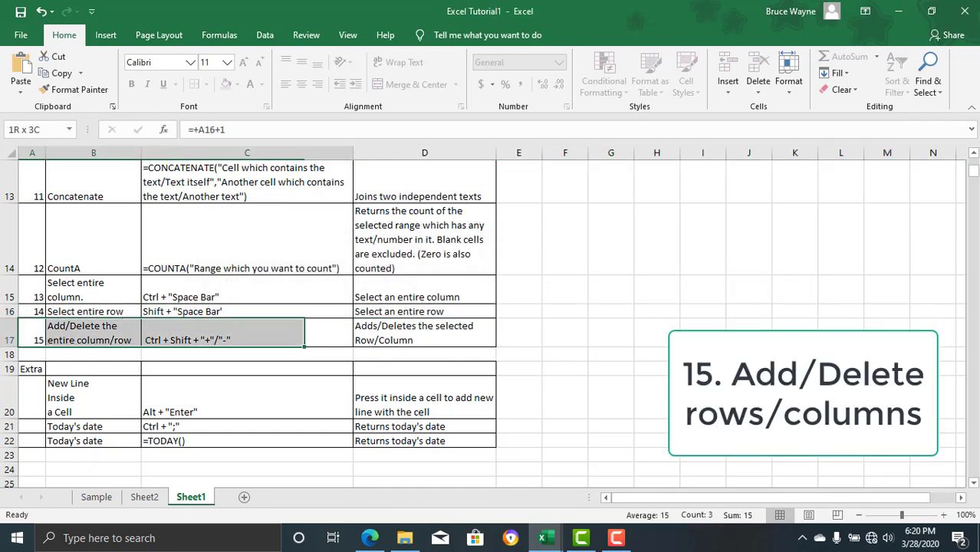
pyautogui.press('Left')
pyautogui.hotkey('ctrl', 'pageup')
pyautogui.hotkey('ctrl', 'pageup')
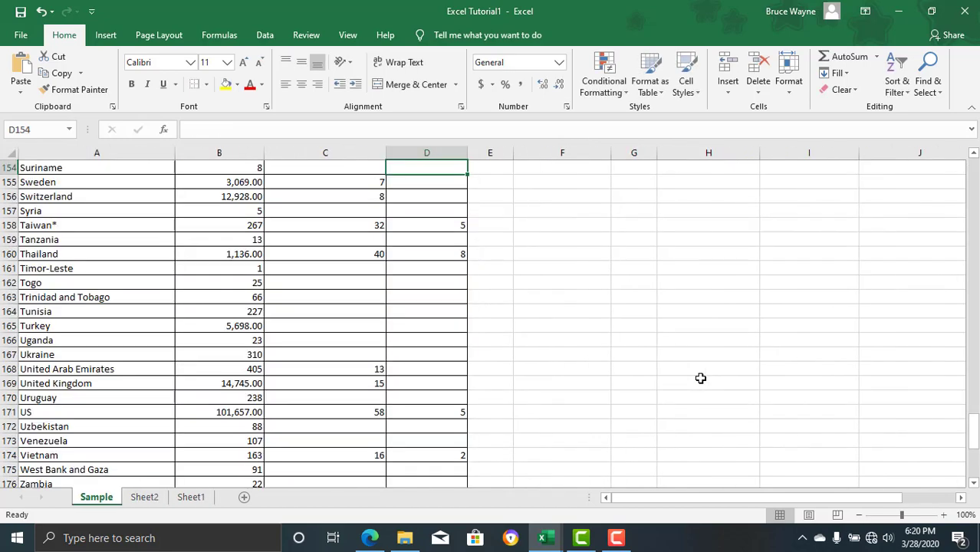
# Step: Insert blank rows above the country table on the Sample sheet, then delete the extra one
pyautogui.press('Up')
pyautogui.press('Up')
pyautogui.press('Up')
pyautogui.press('Up')
pyautogui.press('Left')
pyautogui.press('Home')
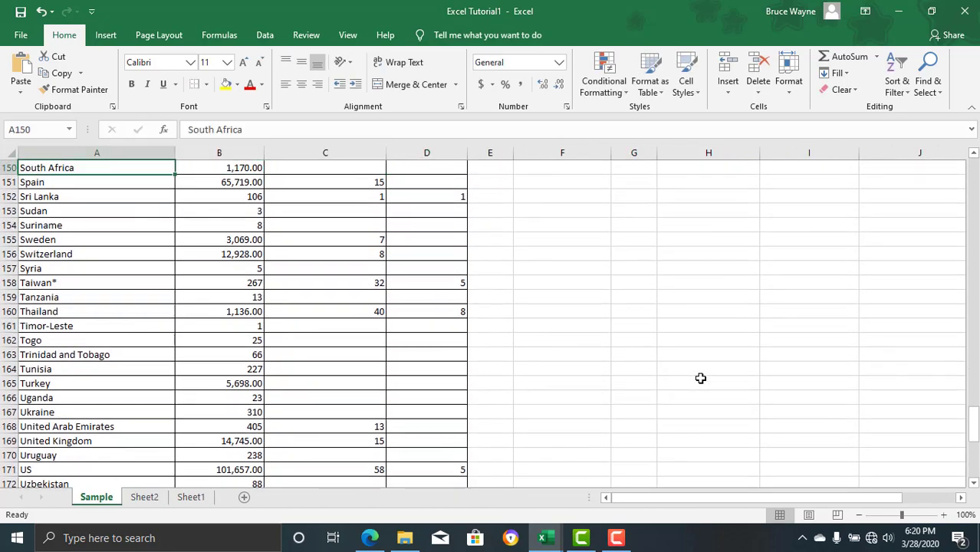
pyautogui.hotkey('ctrl', 'Home')
pyautogui.hotkey('shift', 'space')
pyautogui.hotkey('ctrl', 'shift', '+')
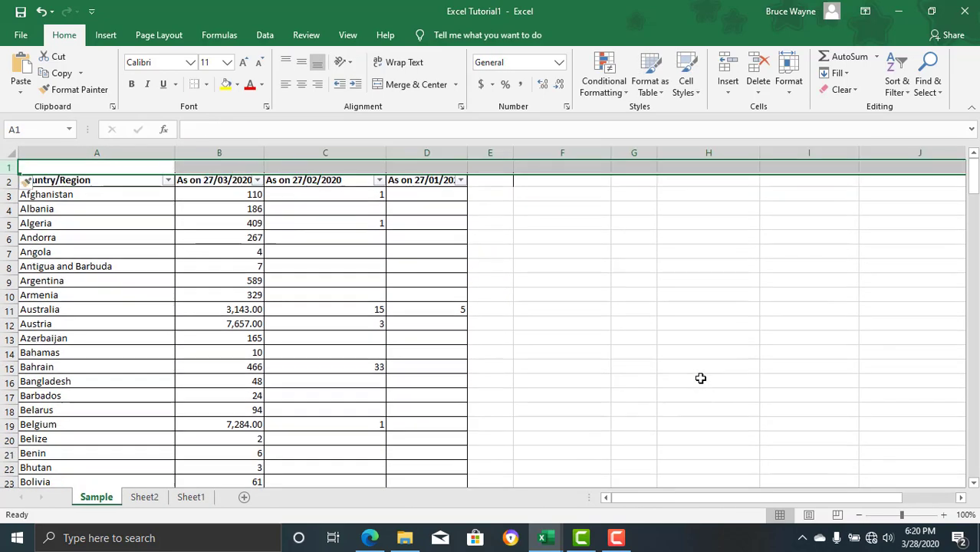
pyautogui.hotkey('ctrl', 'shift', '+')
pyautogui.hotkey('ctrl', 'shift', '+')
pyautogui.hotkey('ctrl', 'shift', '+')
pyautogui.press('Down')
pyautogui.hotkey('shift', 'space')
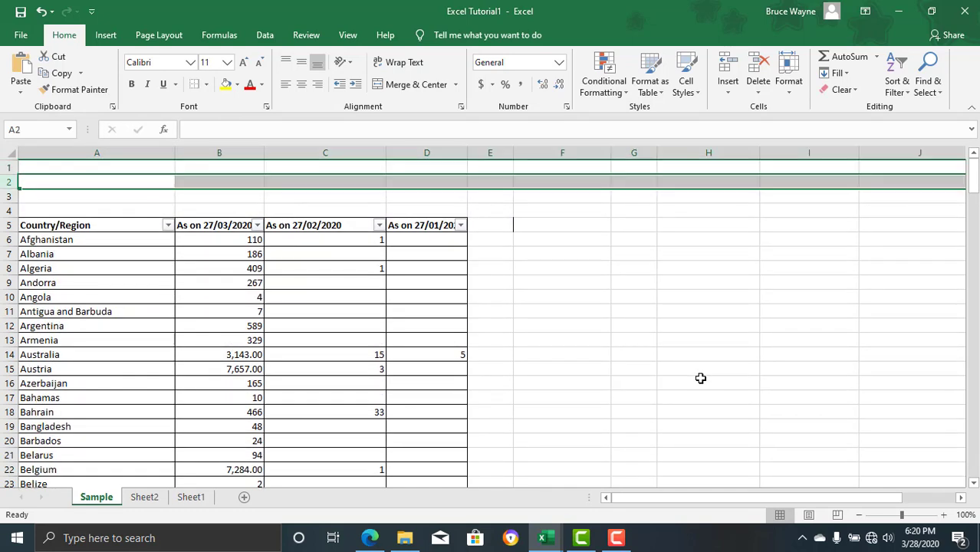
pyautogui.hotkey('ctrl', '-')
# Step: Enter the title 'Countries affected by coronavirus' in A2 and make it bold
pyautogui.press('Right')
pyautogui.press('Right')
pyautogui.press('Home')
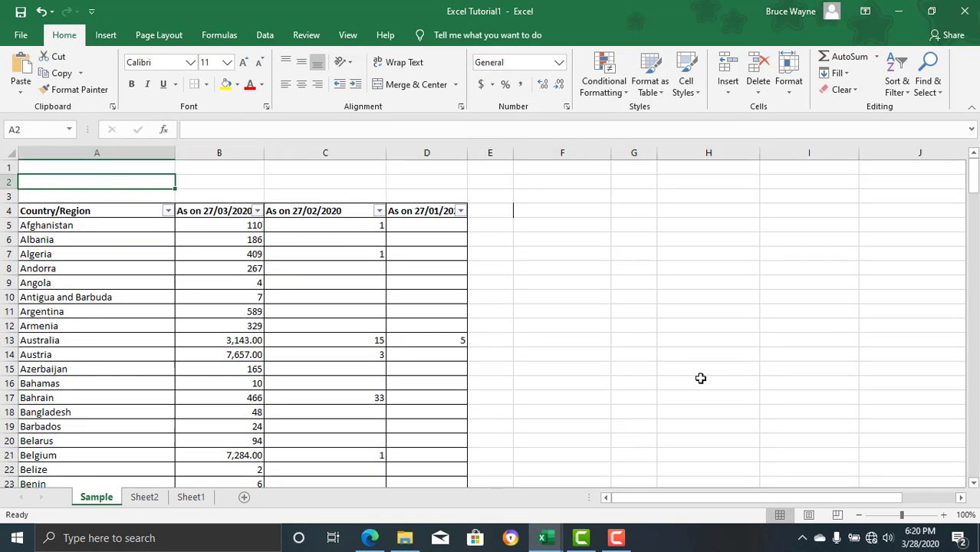
pyautogui.write('Countries affected by coronavirus')
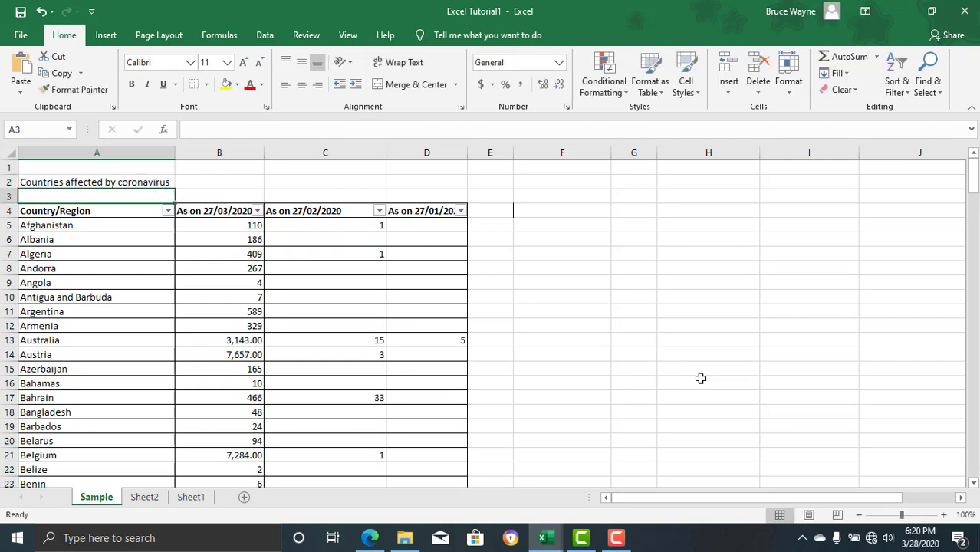
pyautogui.press('Up')
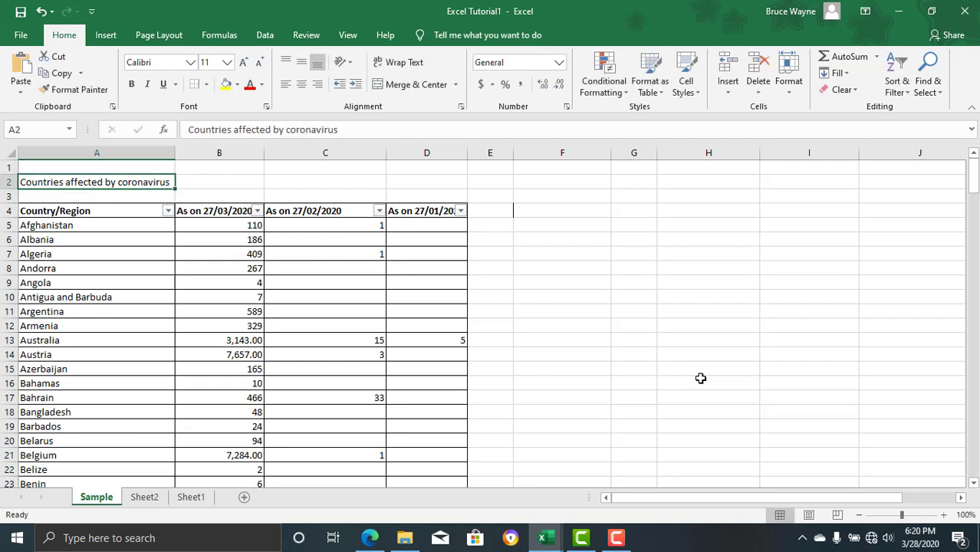
pyautogui.hotkey('ctrl', 'b')
# Step: Delete the empty top row so the title sits in A1
pyautogui.press('Up')
pyautogui.press('Right')
pyautogui.press('Right')
pyautogui.press('Right')
pyautogui.press('Left')
pyautogui.press('Left')
pyautogui.hotkey('shift', 'space')
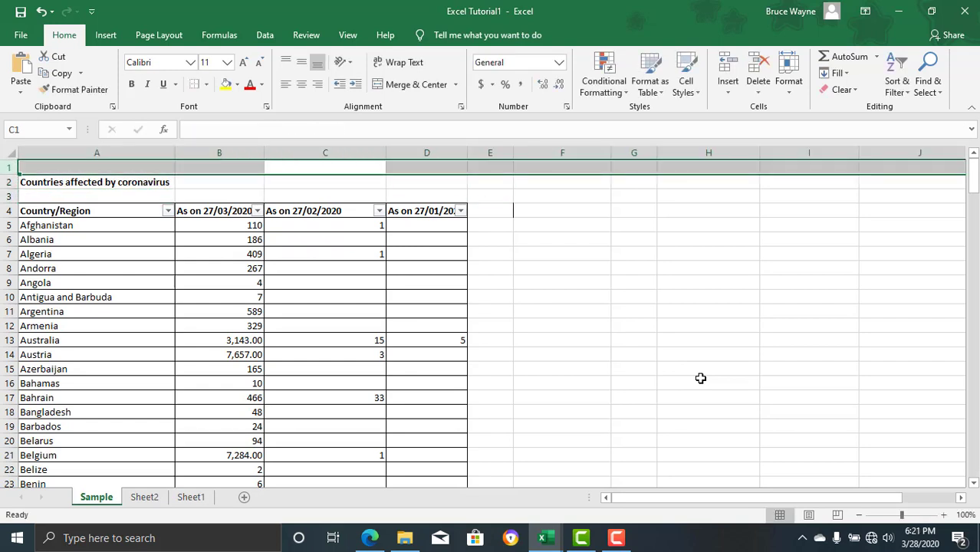
pyautogui.hotkey('ctrl', '-')
pyautogui.press('Right')
pyautogui.press('Right')
pyautogui.press('Right')
pyautogui.press('Right')
pyautogui.press('Down')
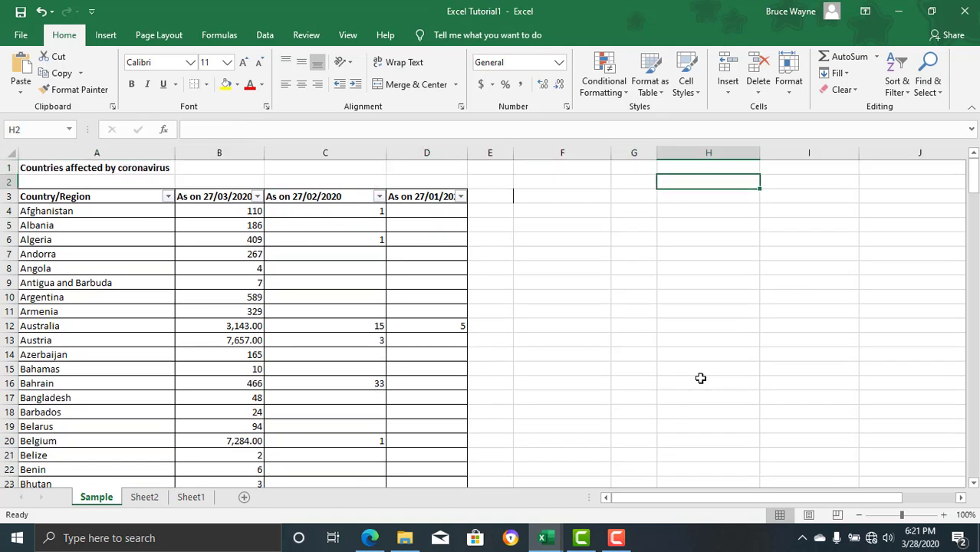
# Step: Enter 'That's how you add and delete cells' in H2, dropping the stray trailing backslash
pyautogui.write("That's how y")
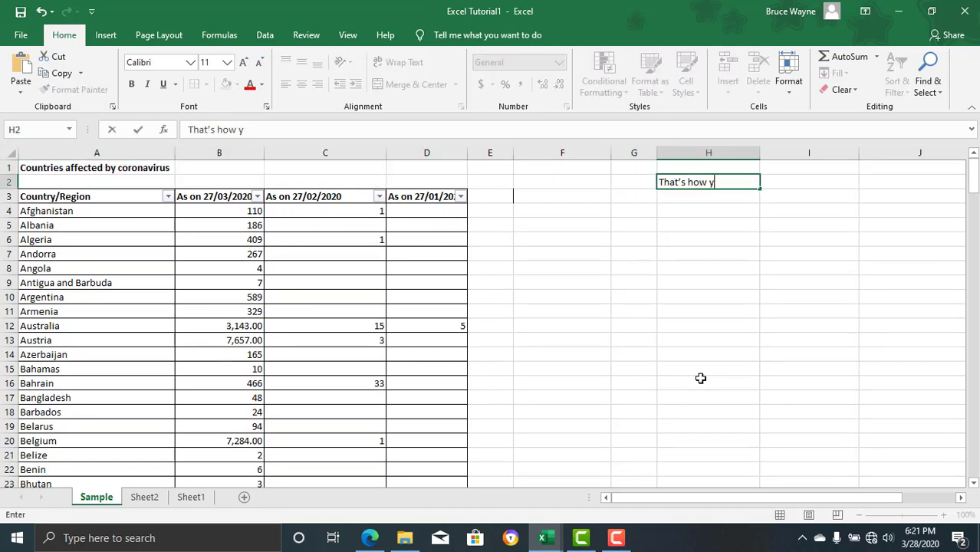
pyautogui.write('ou add anbd')
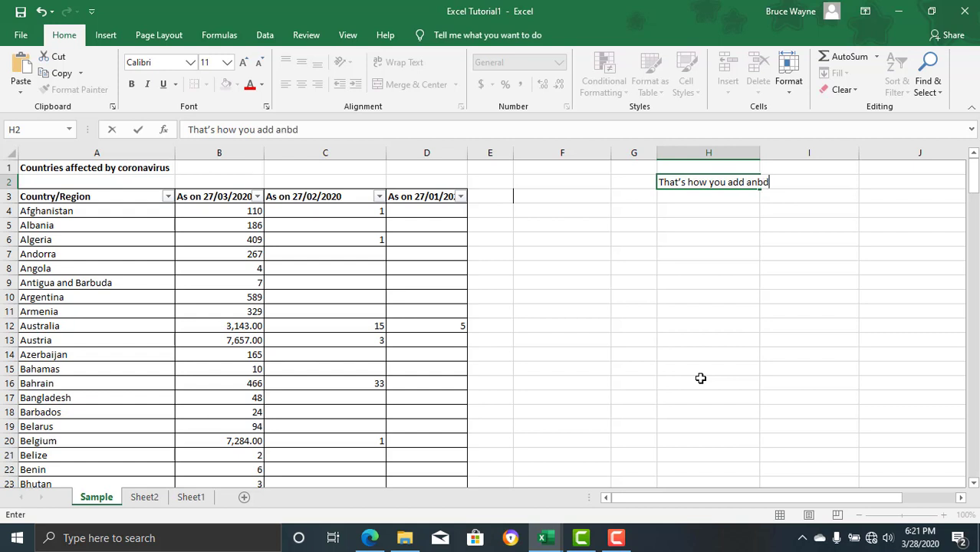
pyautogui.press('BackSpace')
pyautogui.press('BackSpace')
pyautogui.write('d delete c')
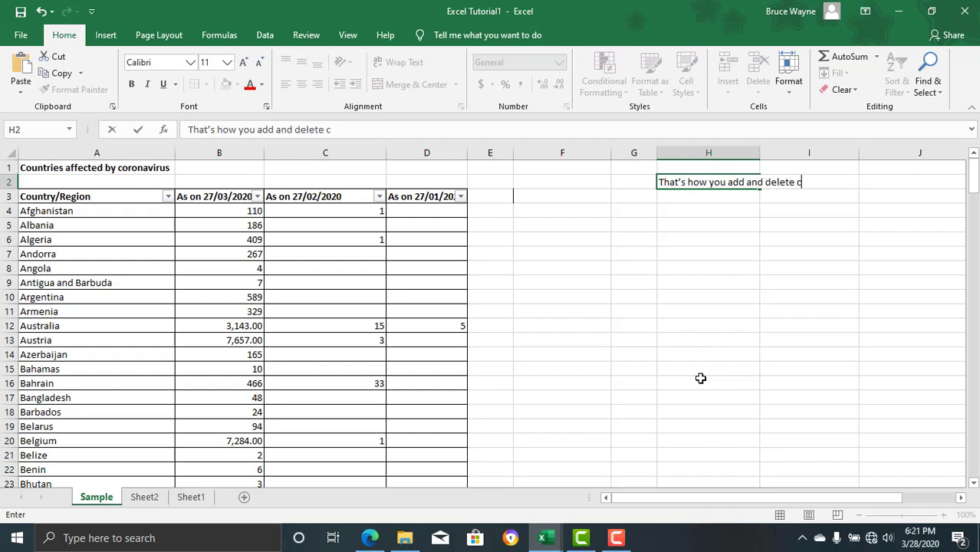
pyautogui.write('ells\\')
pyautogui.press('BackSpace')
pyautogui.press('Return')
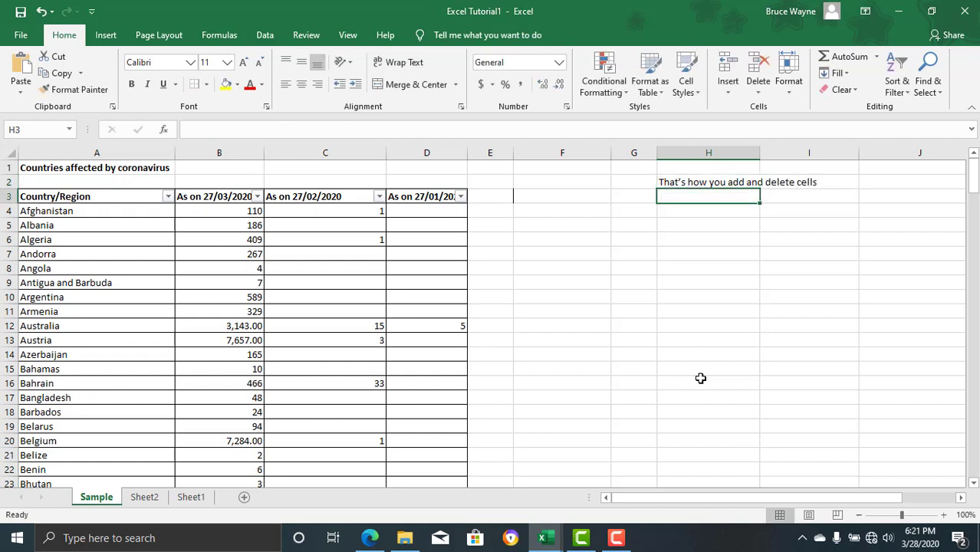
pyautogui.click(615, 537)
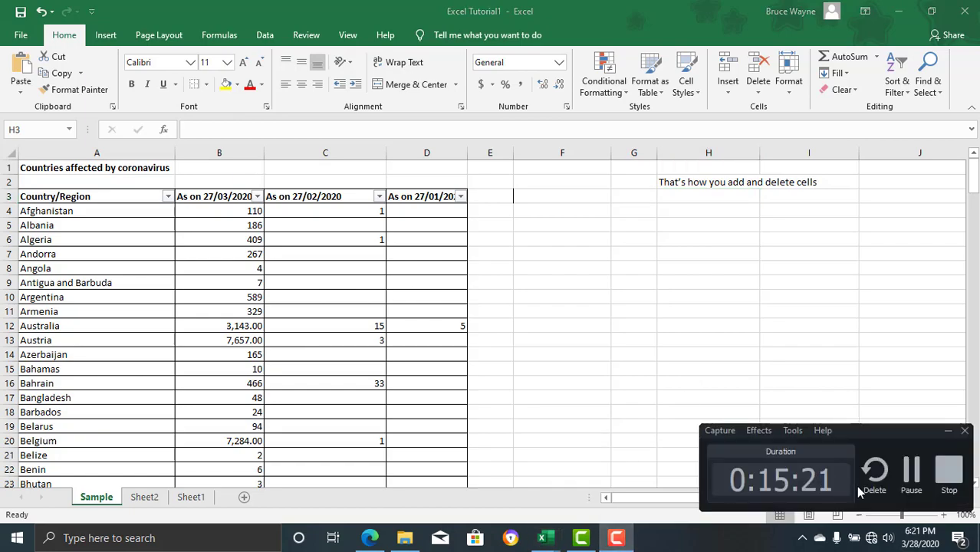